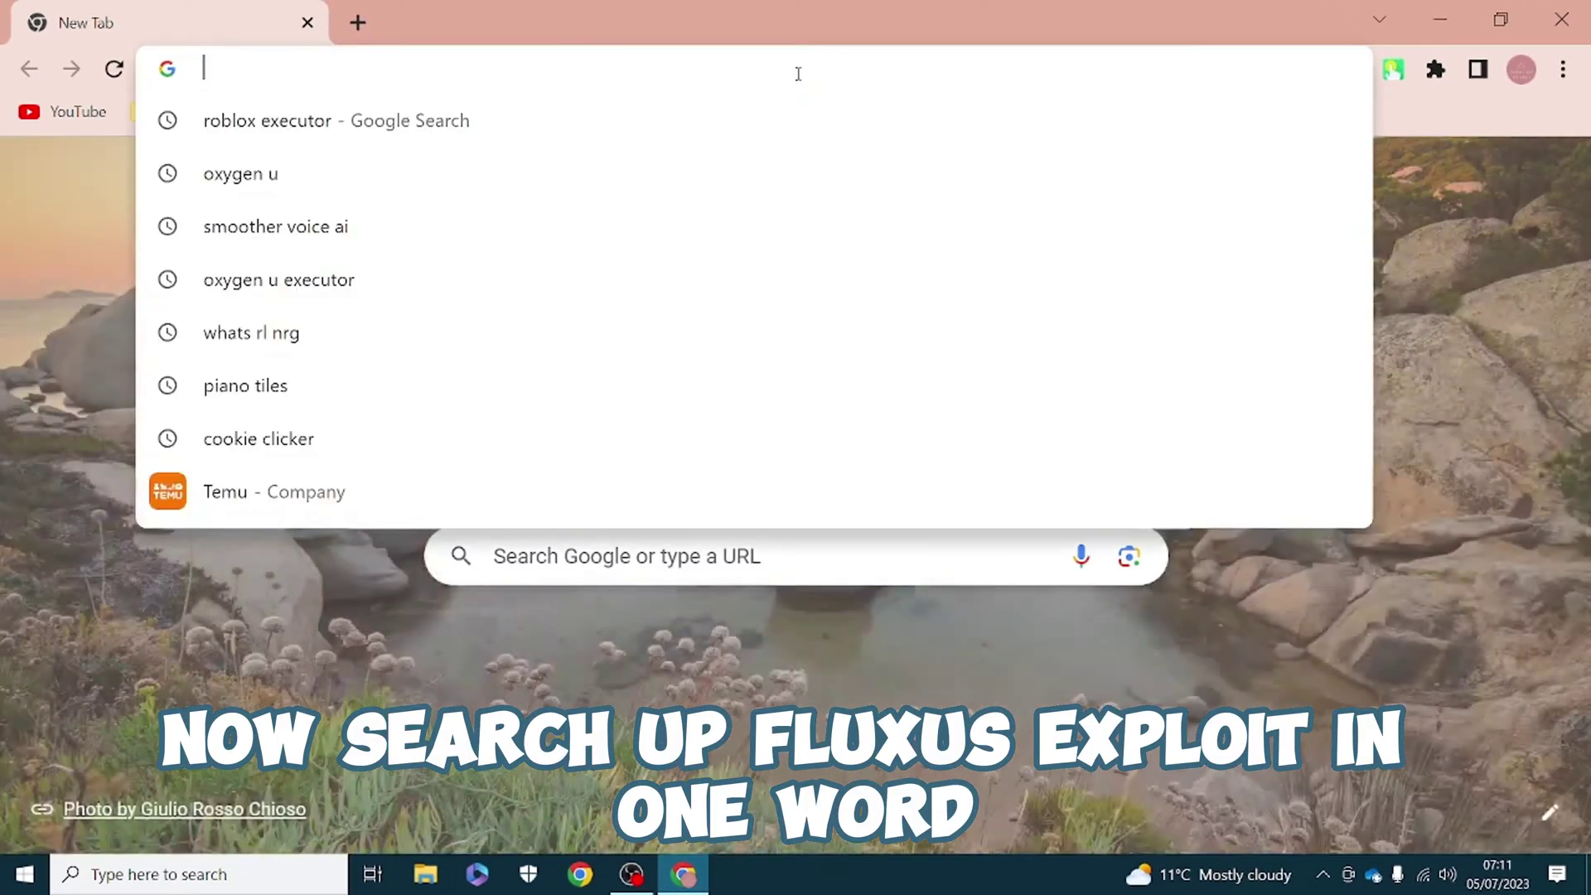
- Search Google for fluxusexploit and look through the results to reach fluxteam.net
type("fluxuse")
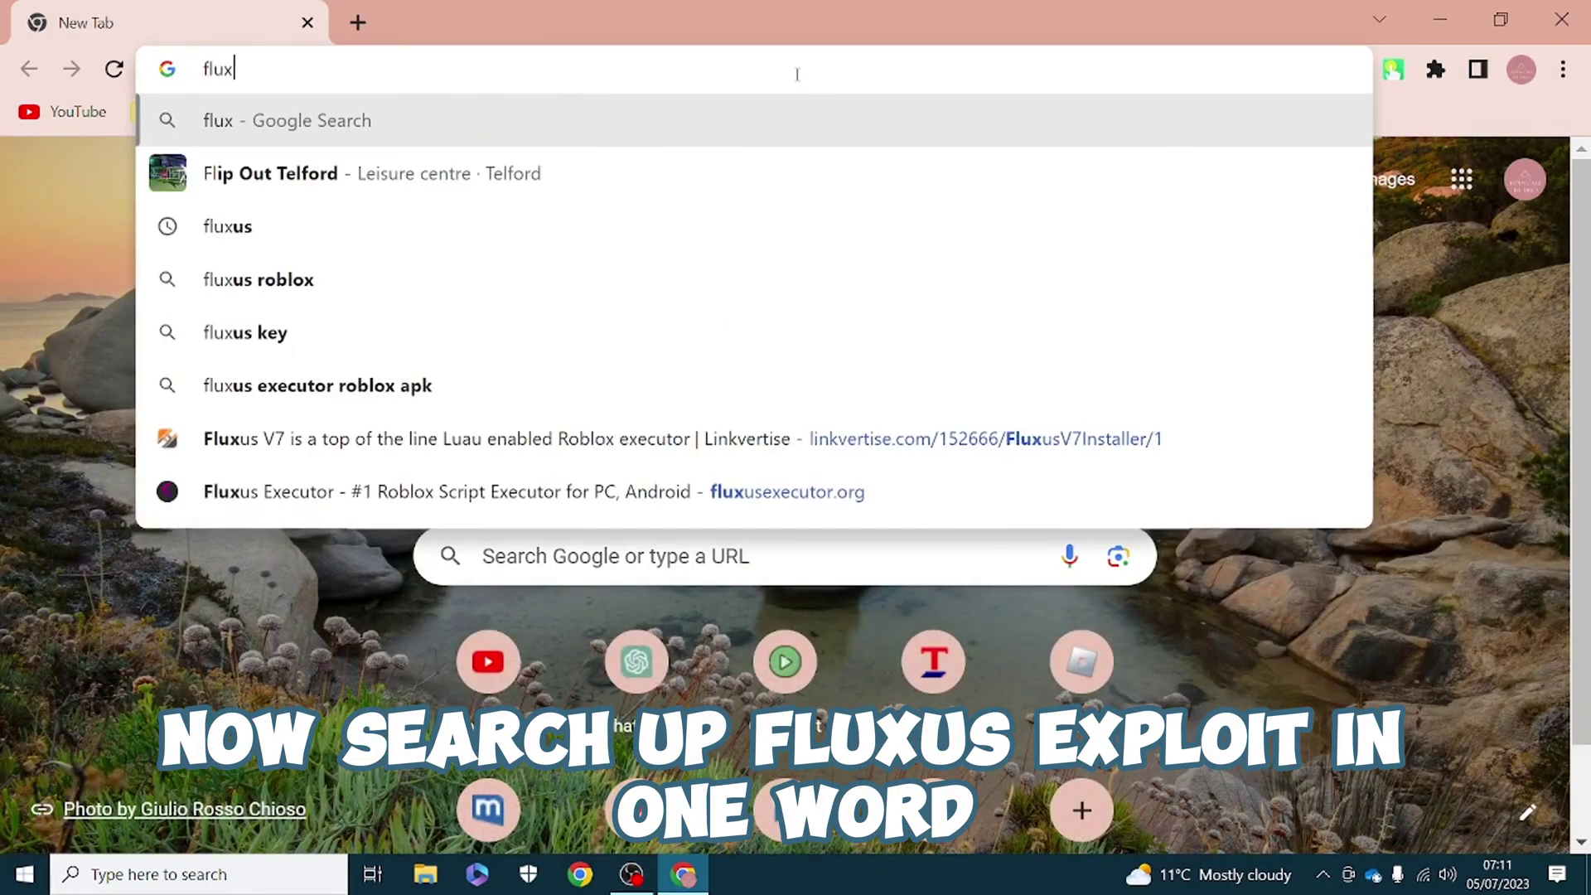
type("xploit")
key("Return")
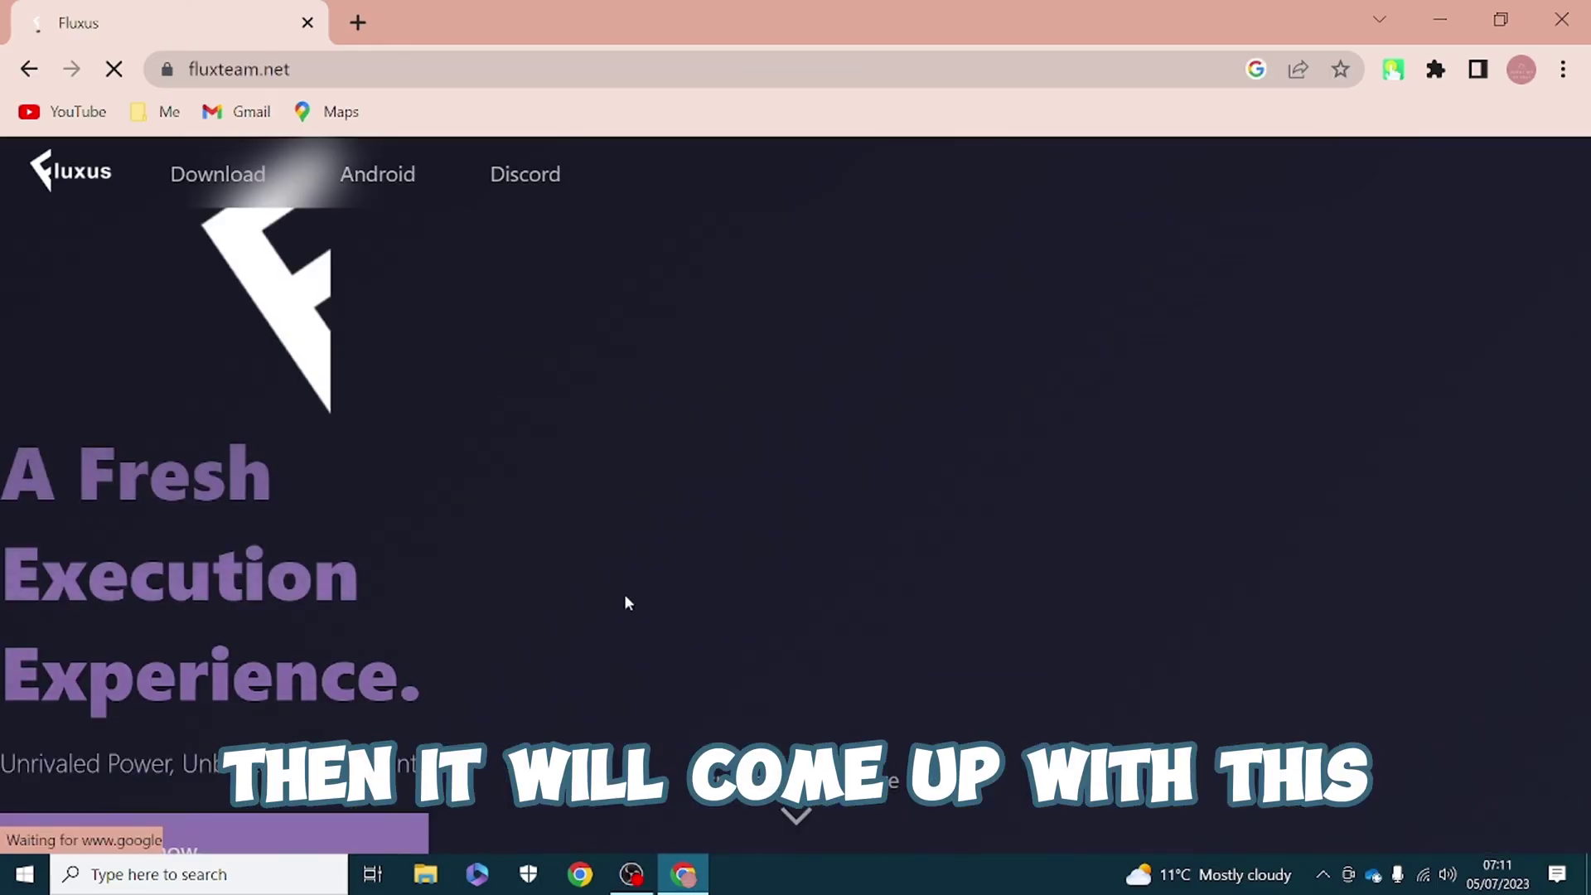
scroll(580, 538, "down", 5)
scroll(249, 629, "up", 2)
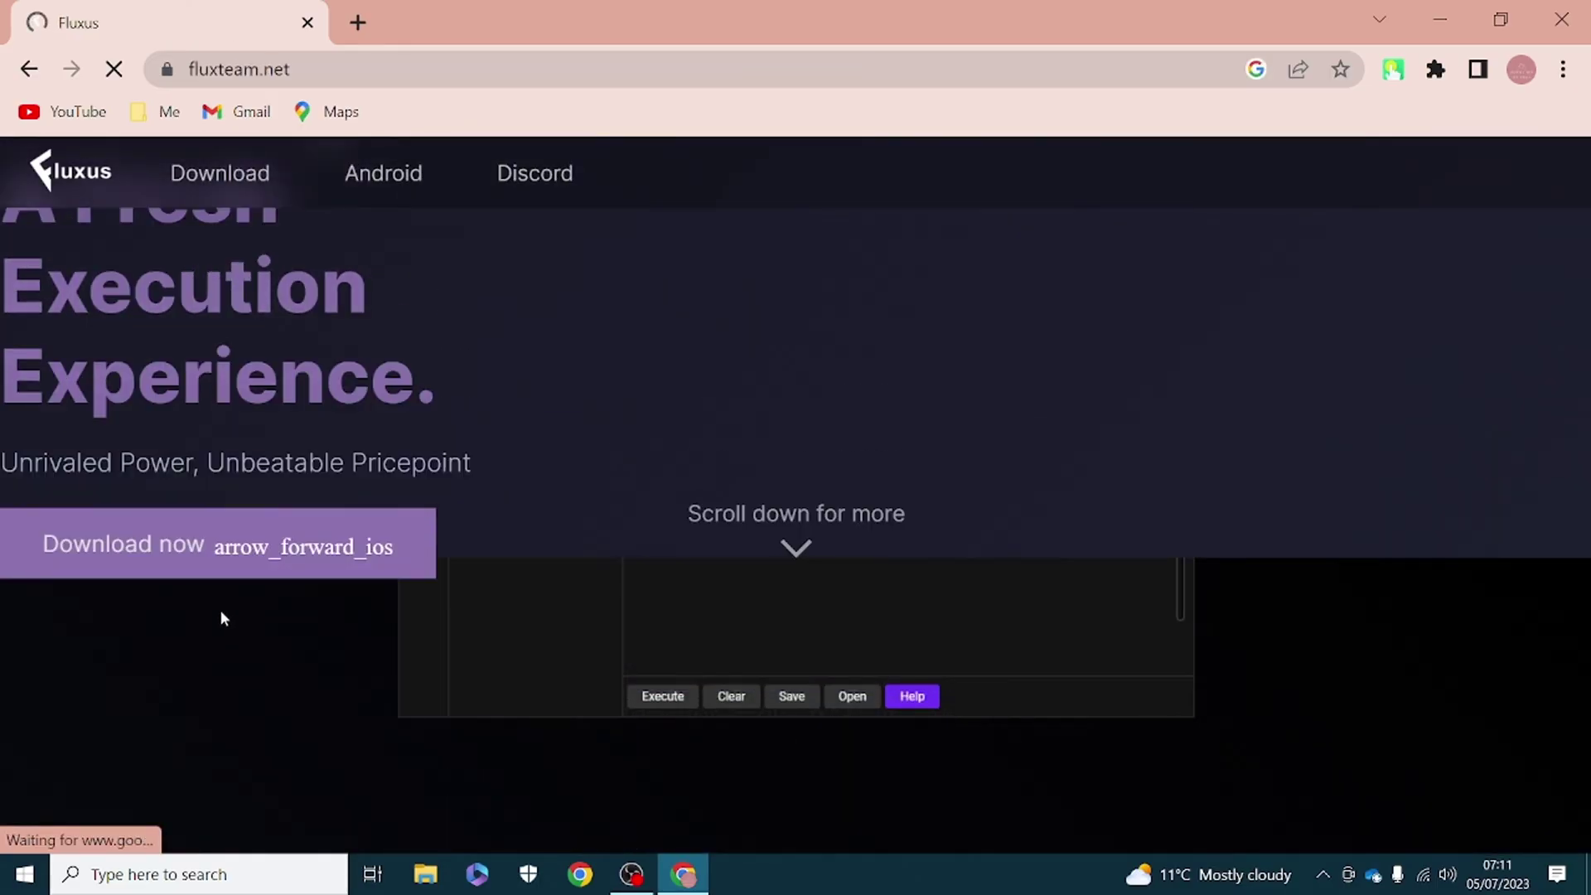
scroll(344, 708, "up", 2)
scroll(372, 655, "down", 8)
scroll(430, 558, "up", 4)
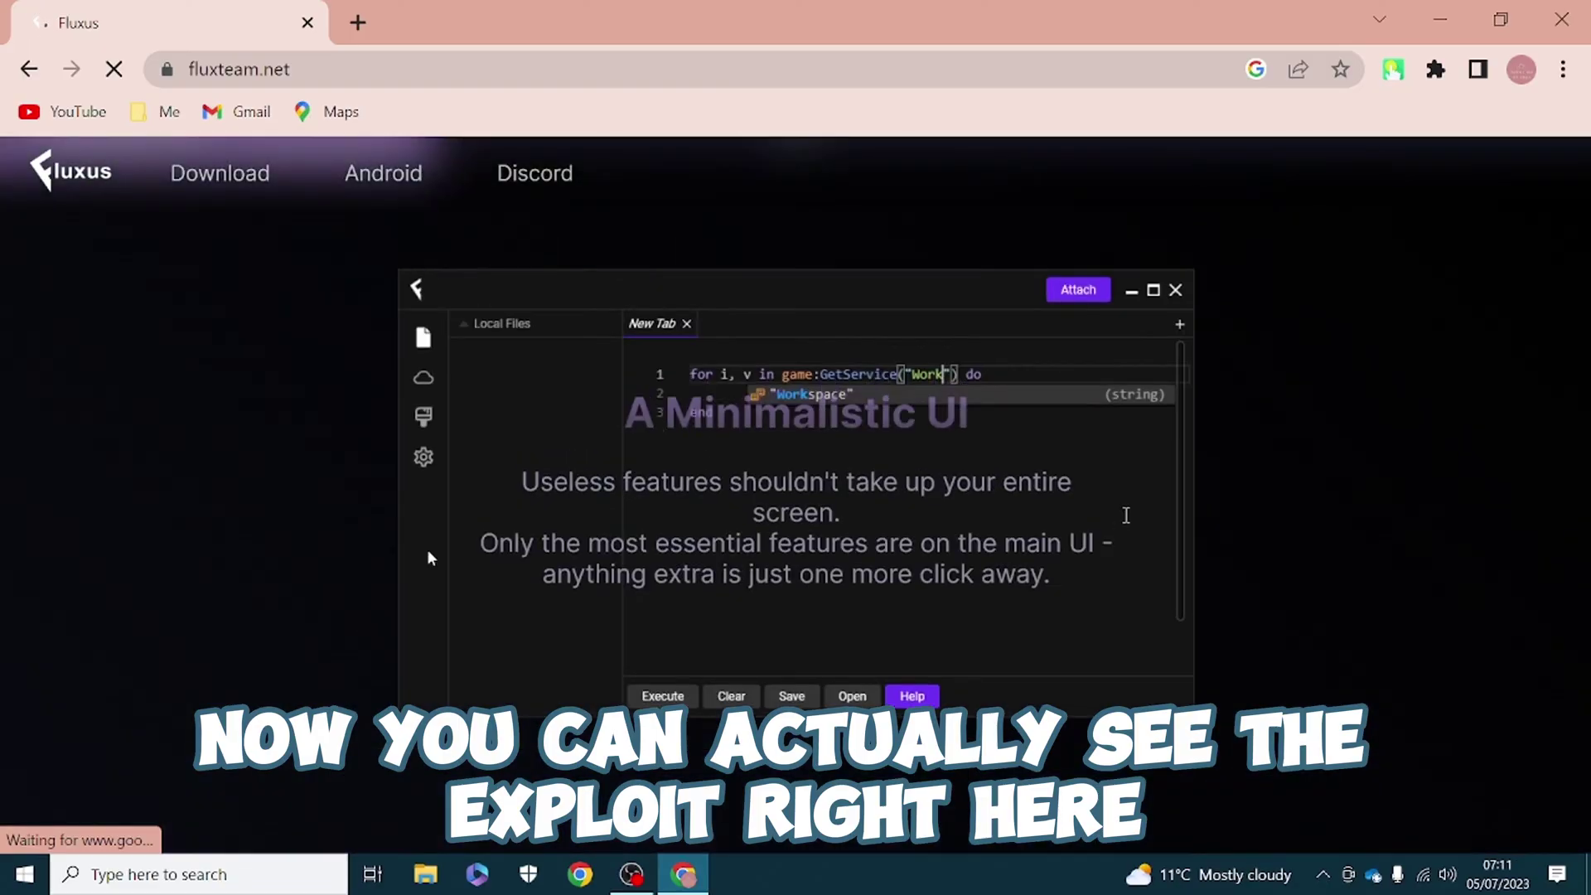
scroll(456, 654, "up", 4)
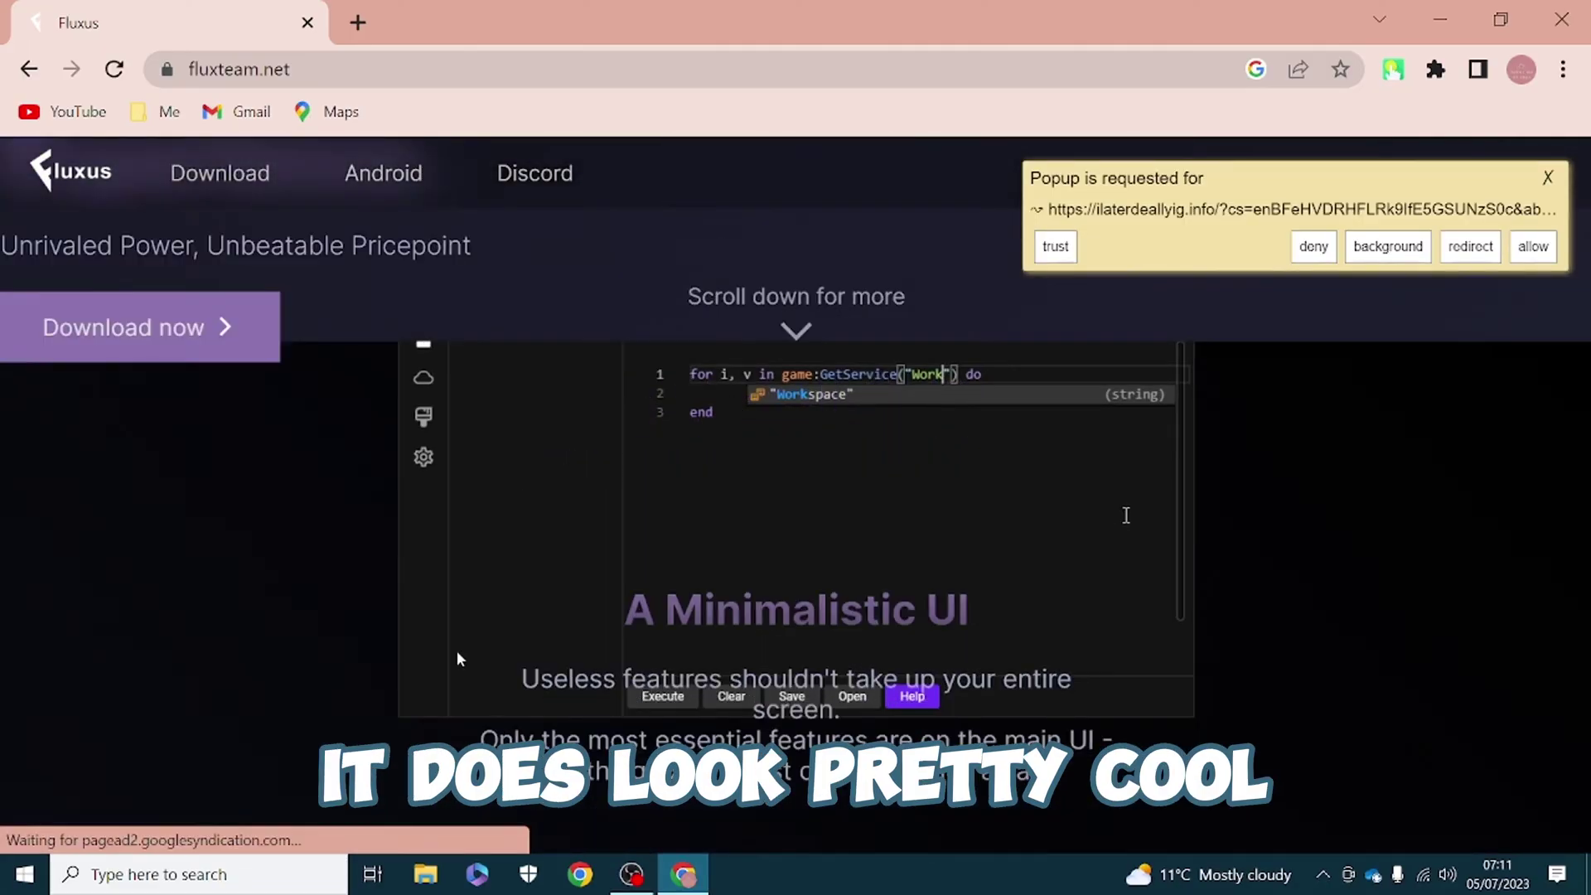
scroll(393, 586, "down", 3)
scroll(333, 565, "up", 5)
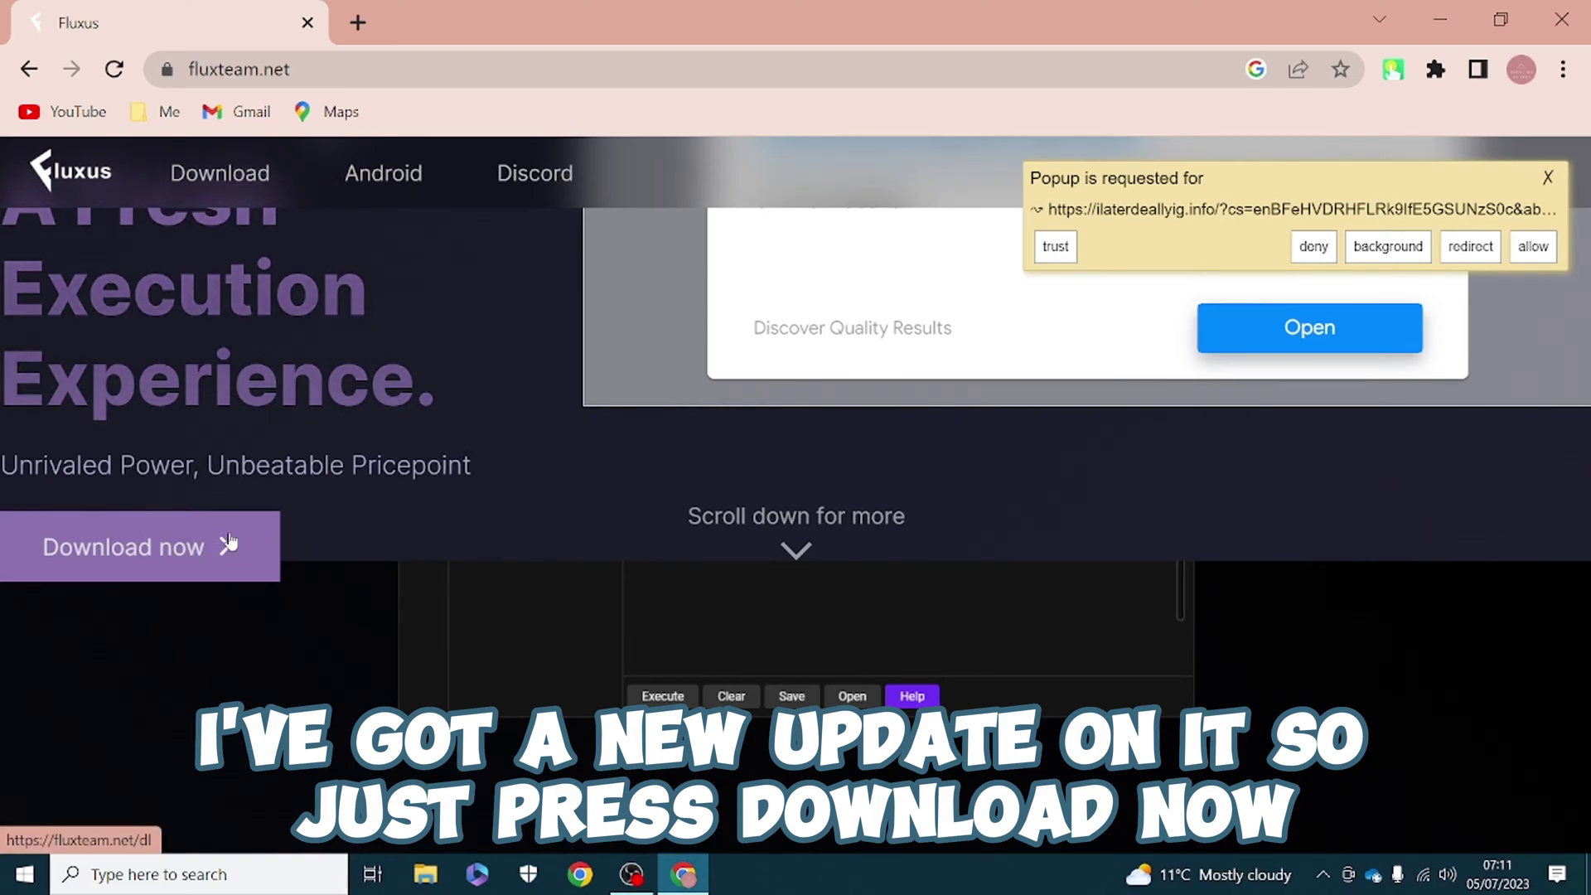
- Reach the Fluxus download page past the ad and open its LV download link
left_click(174, 547)
left_click(837, 584)
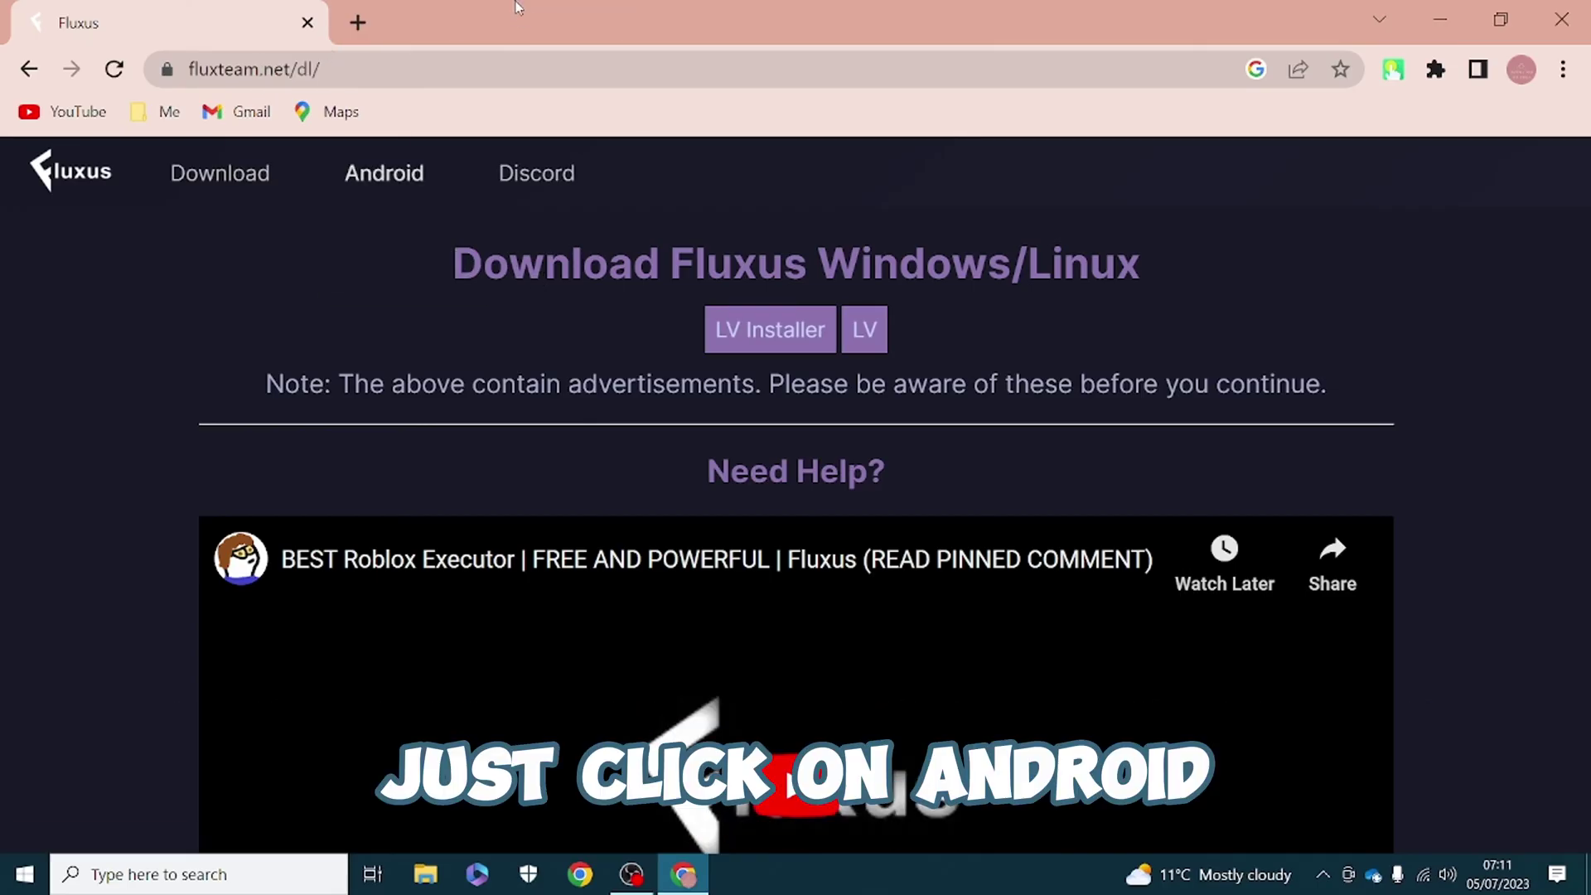
left_click_drag(383, 173, 516, 7)
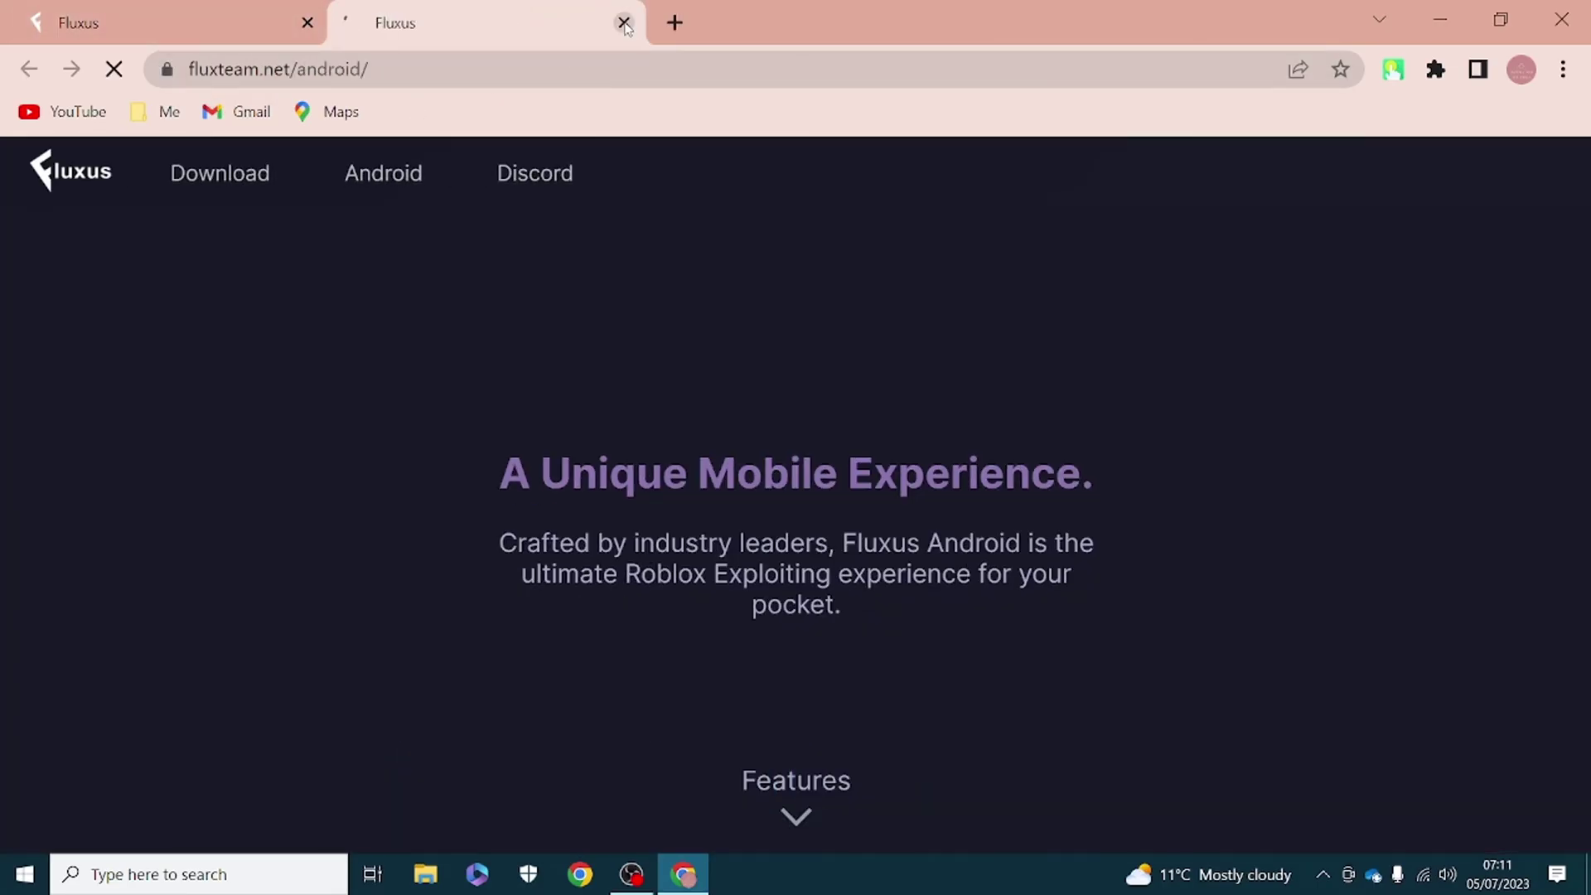
left_click(624, 23)
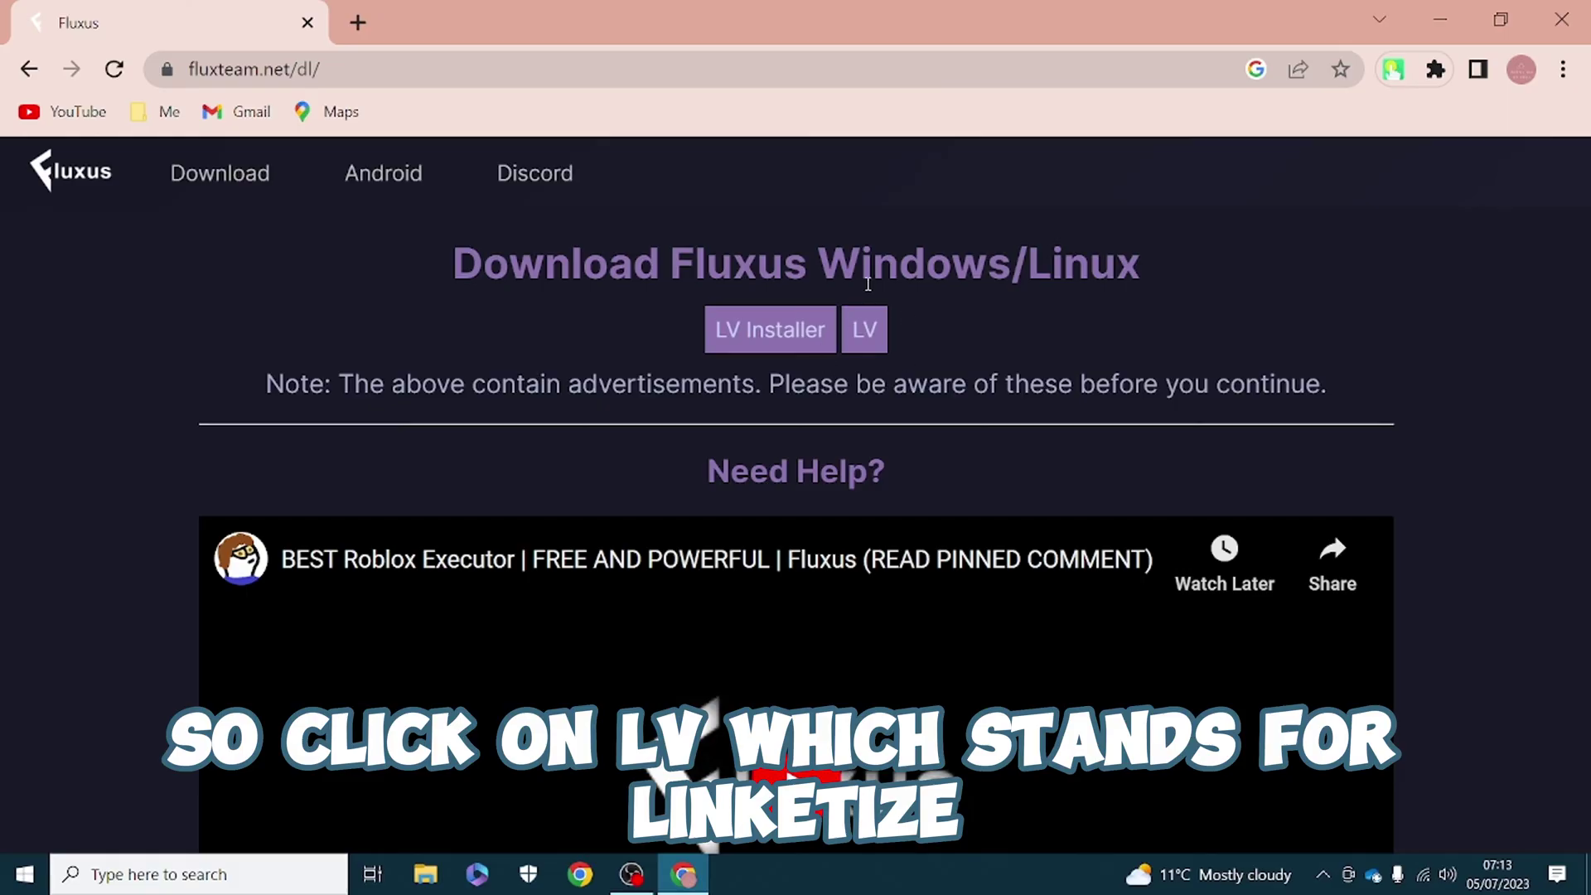
left_click(865, 336)
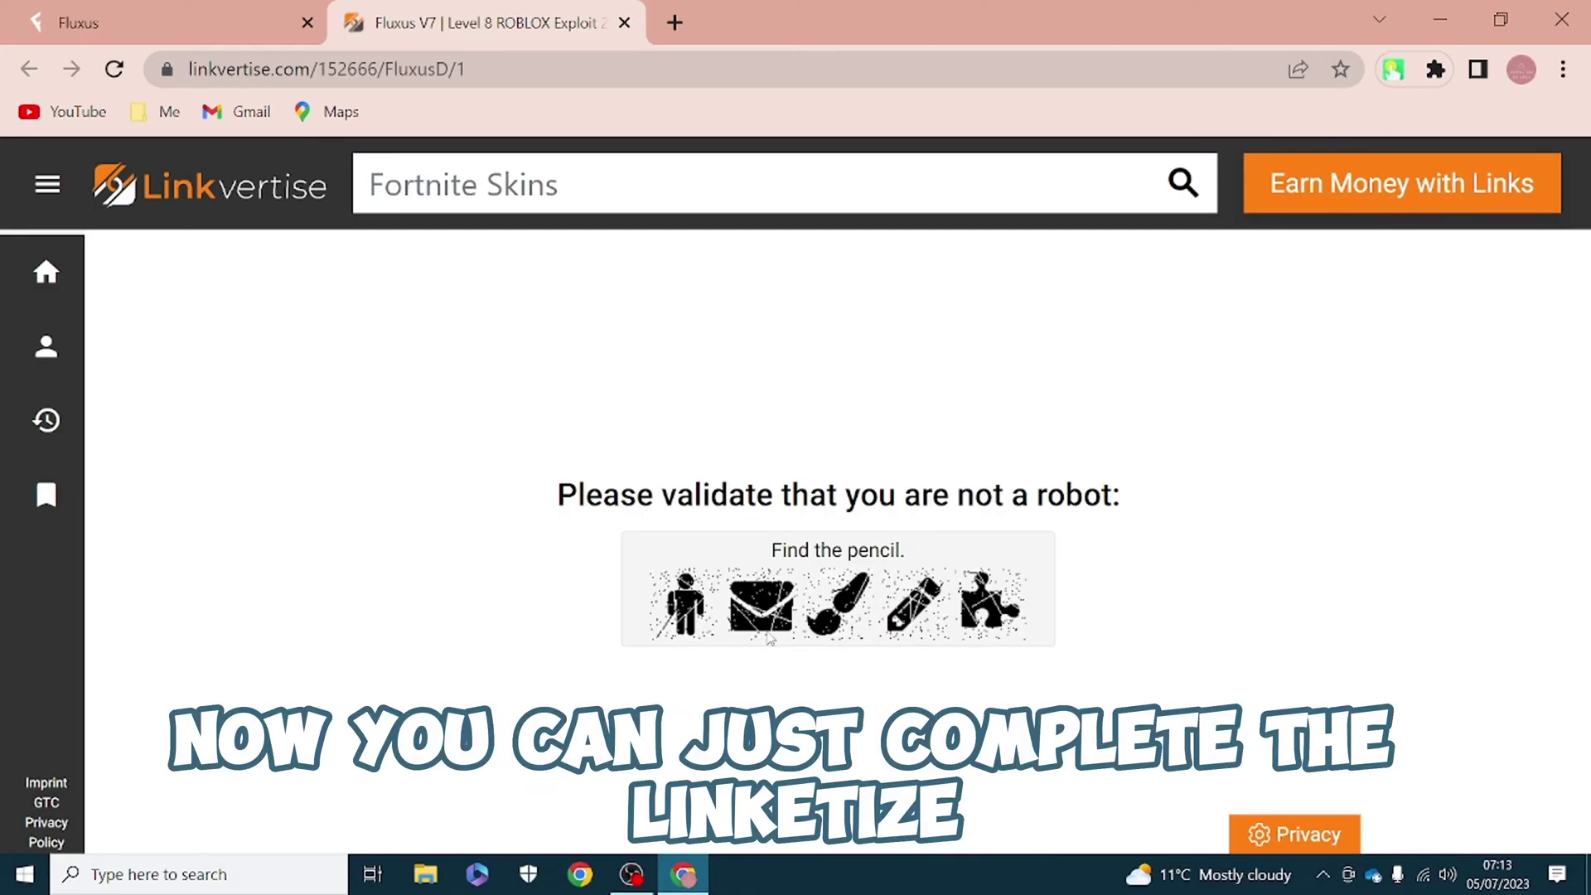
- Pass the pencil robot check and choose Free Access with Ads
left_click(941, 616)
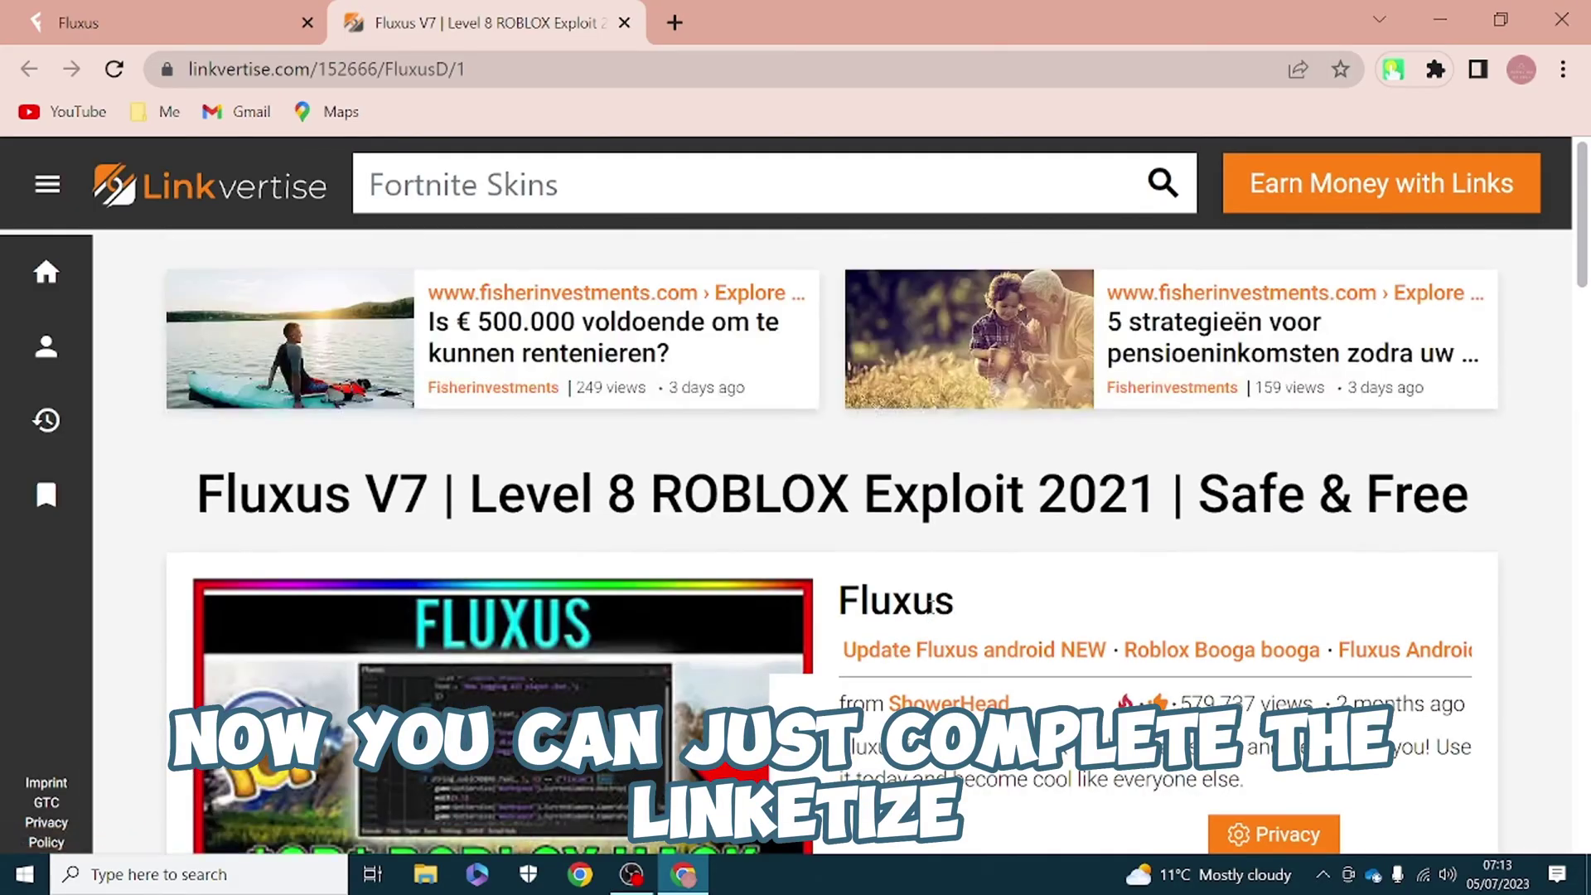
scroll(931, 609, "down", 5)
scroll(931, 609, "down", 5)
left_click(1087, 462)
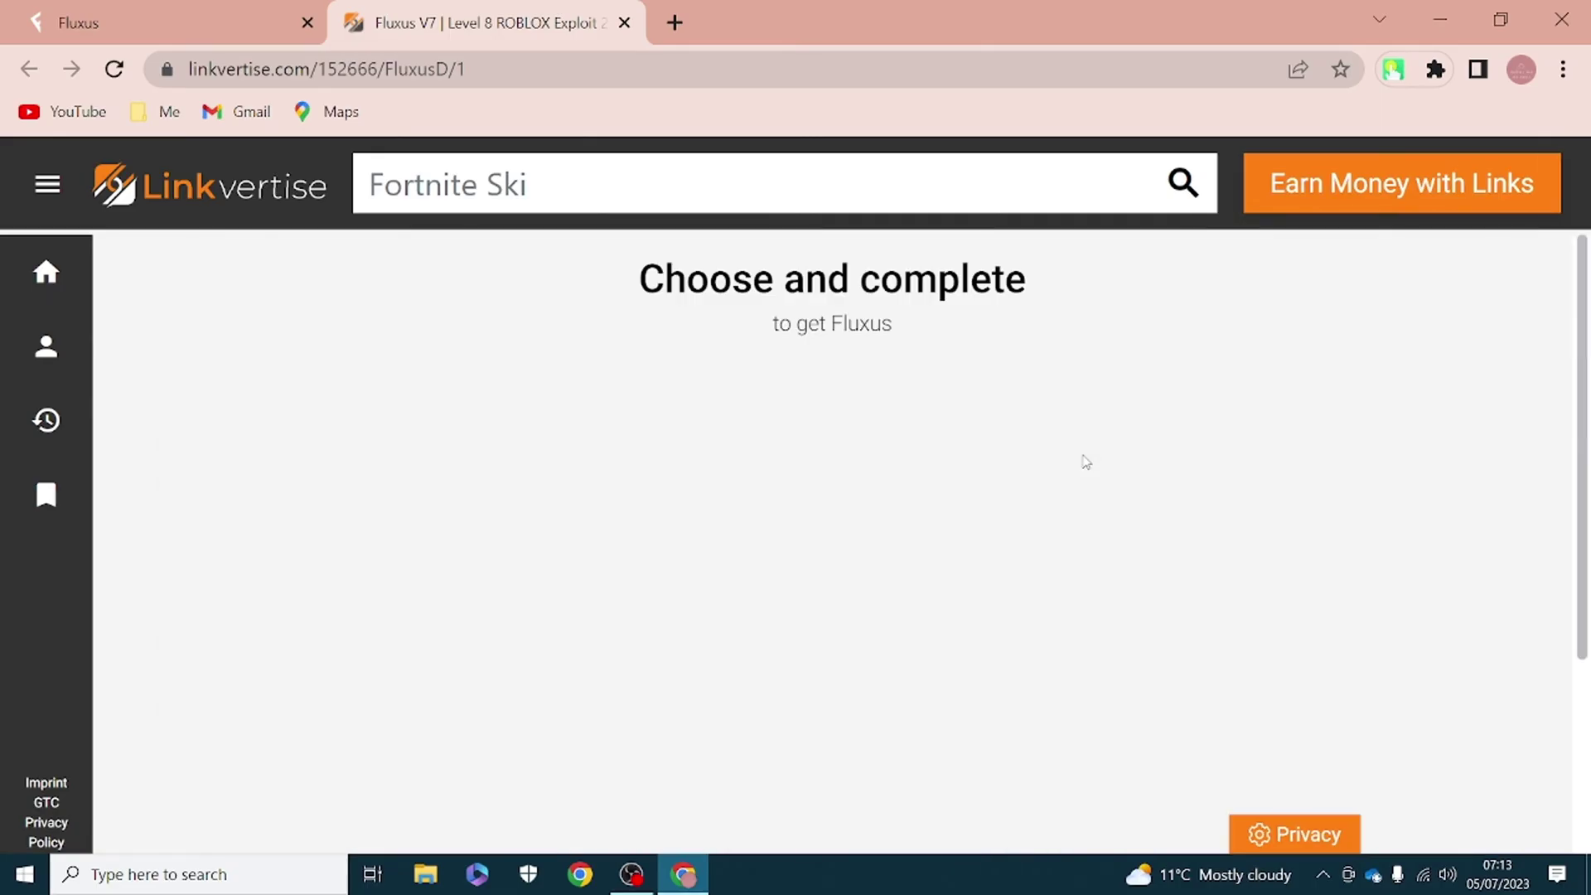
scroll(1026, 490, "down", 5)
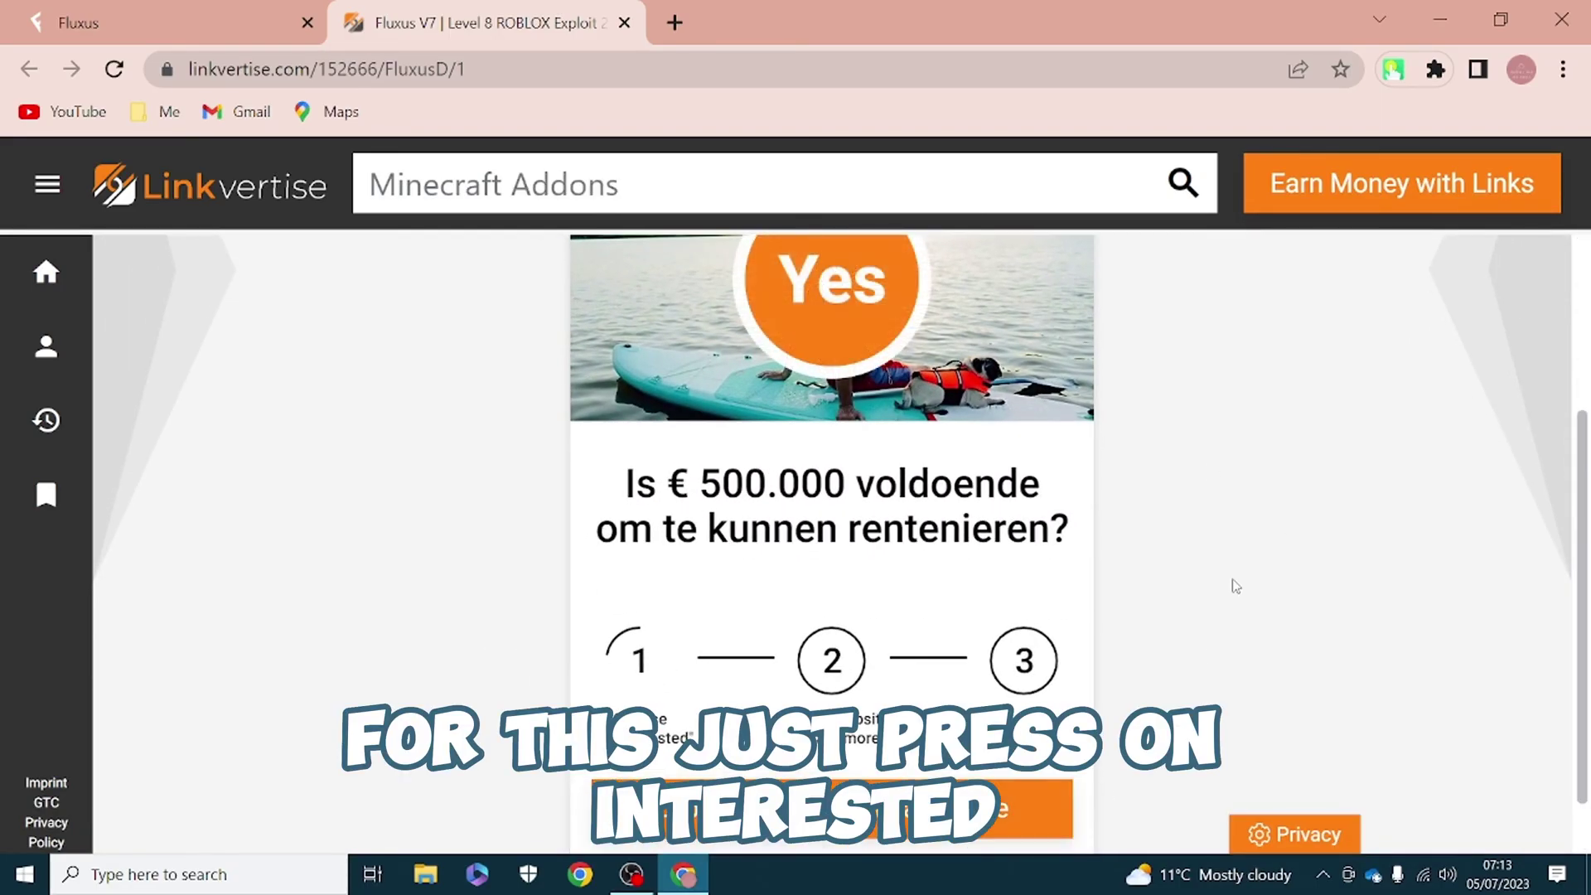
- Complete the Explore Website offer step, close its ad tab, and choose Get Fluxus
left_click(809, 823)
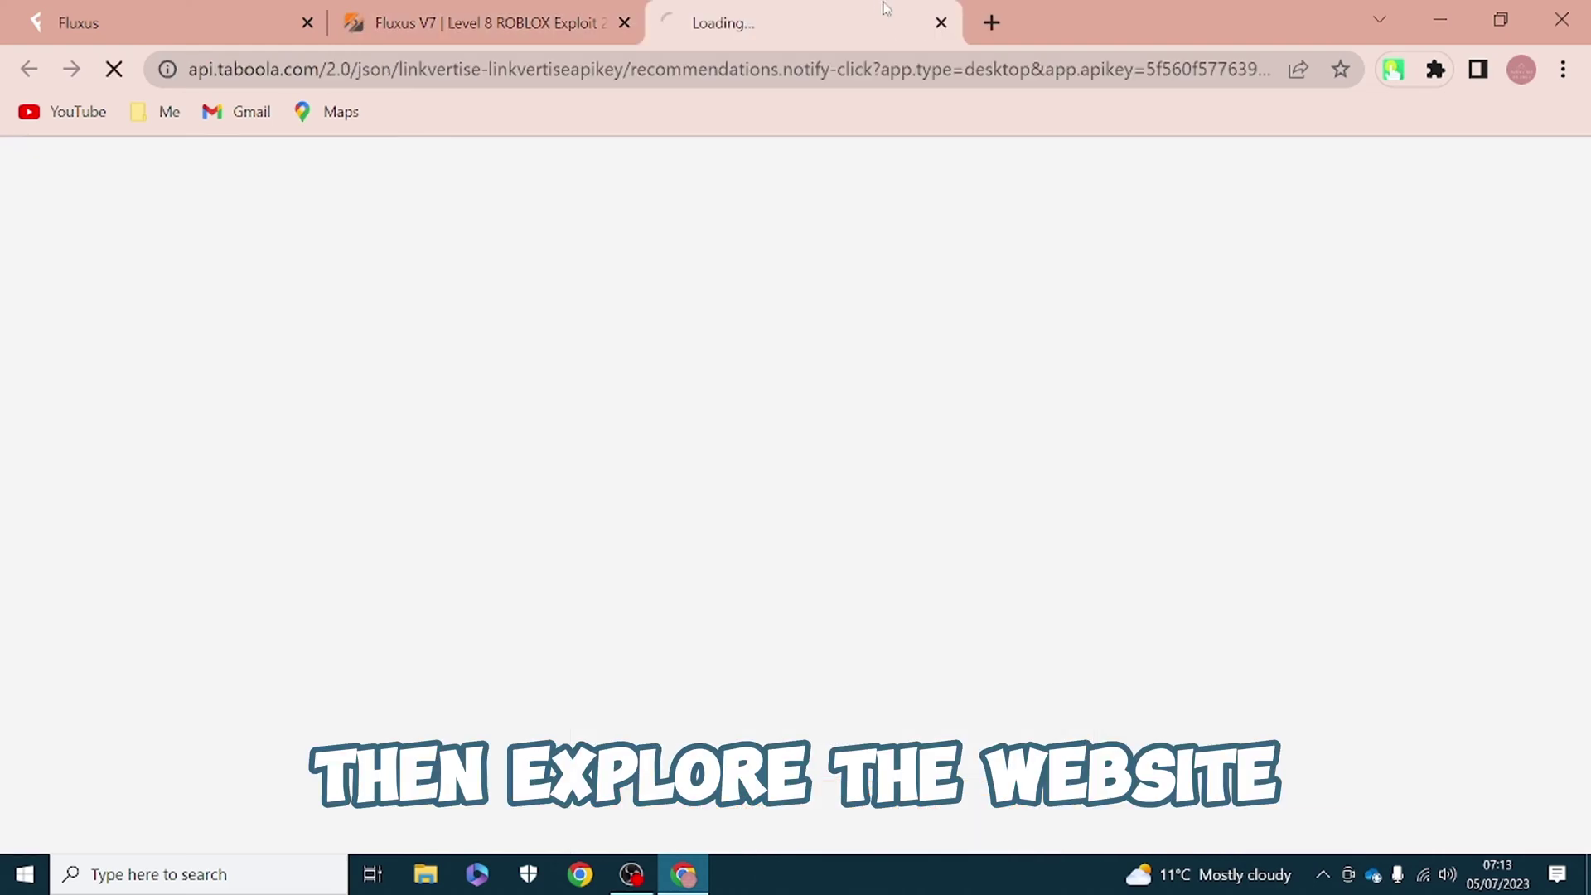
left_click(941, 23)
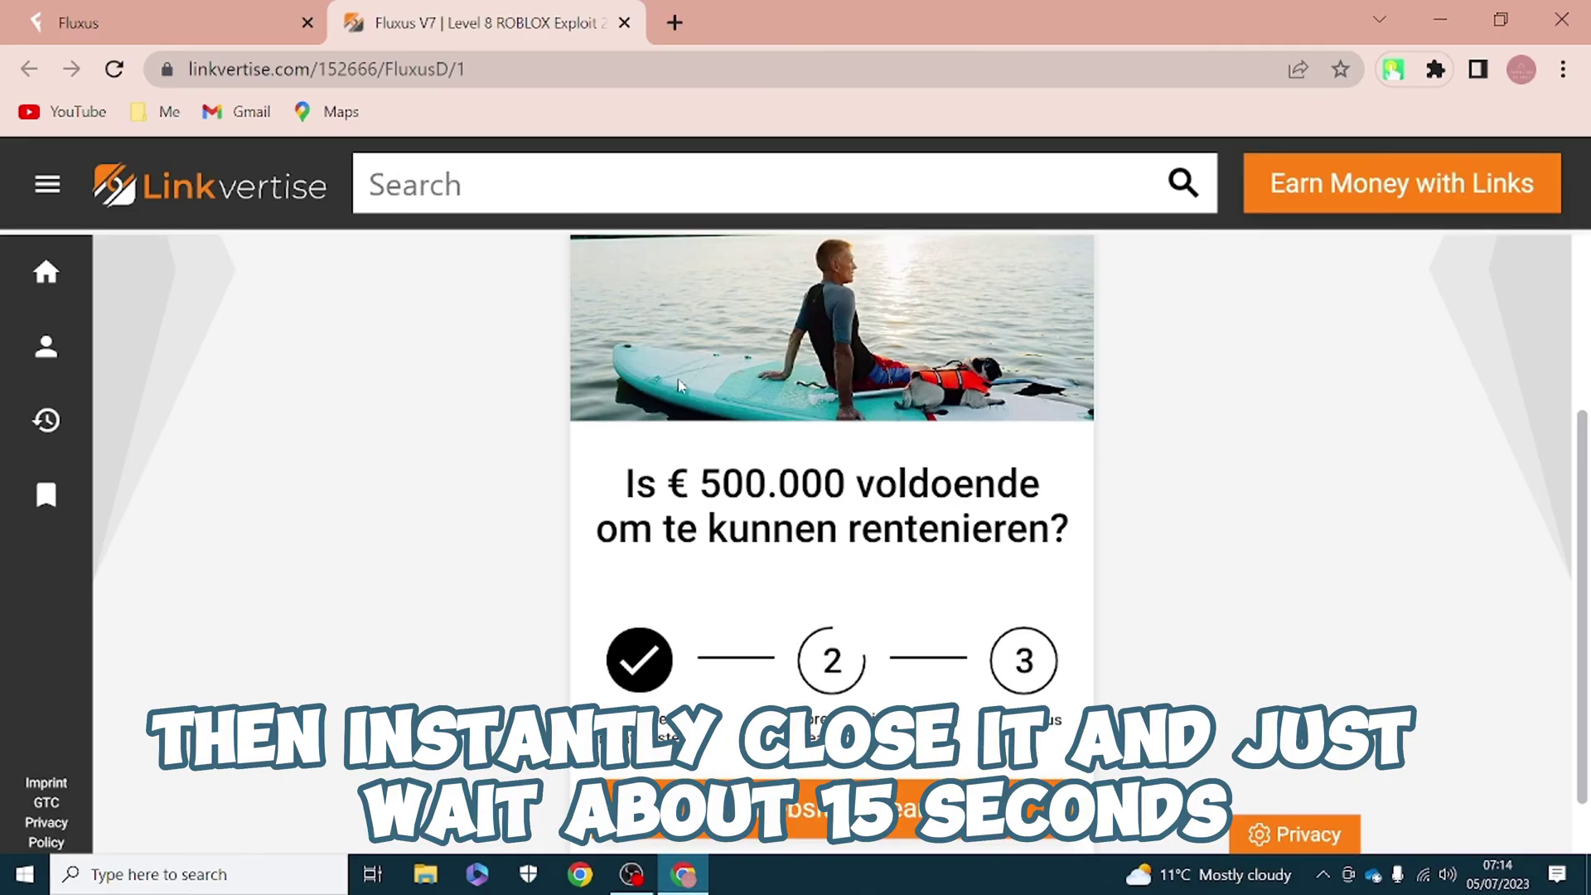
scroll(828, 382, "down", 1)
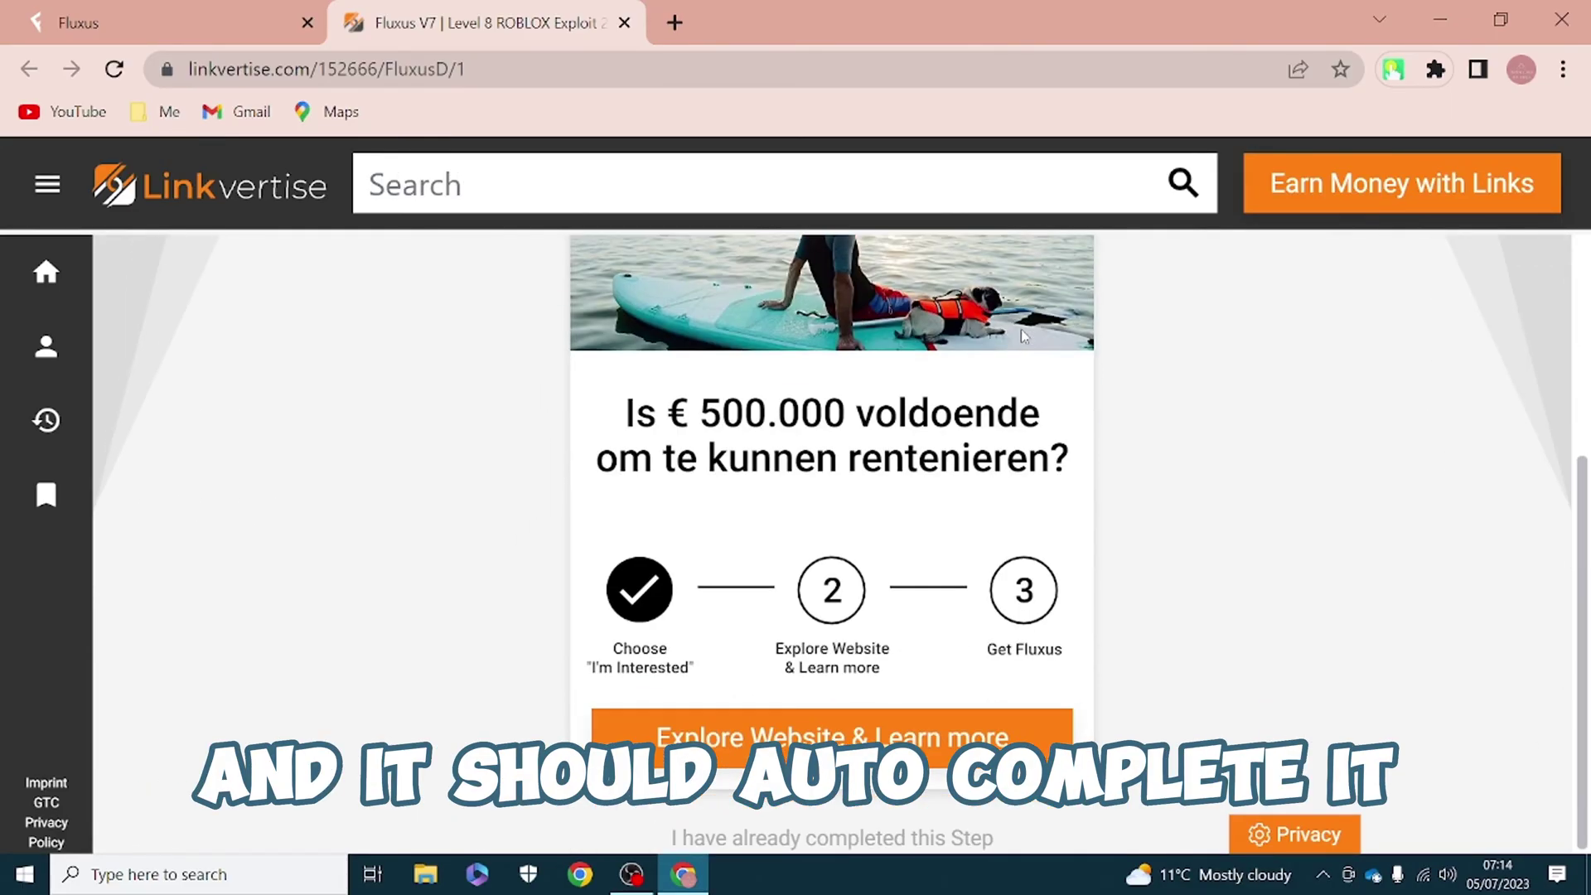
scroll(1025, 336, "up", 2)
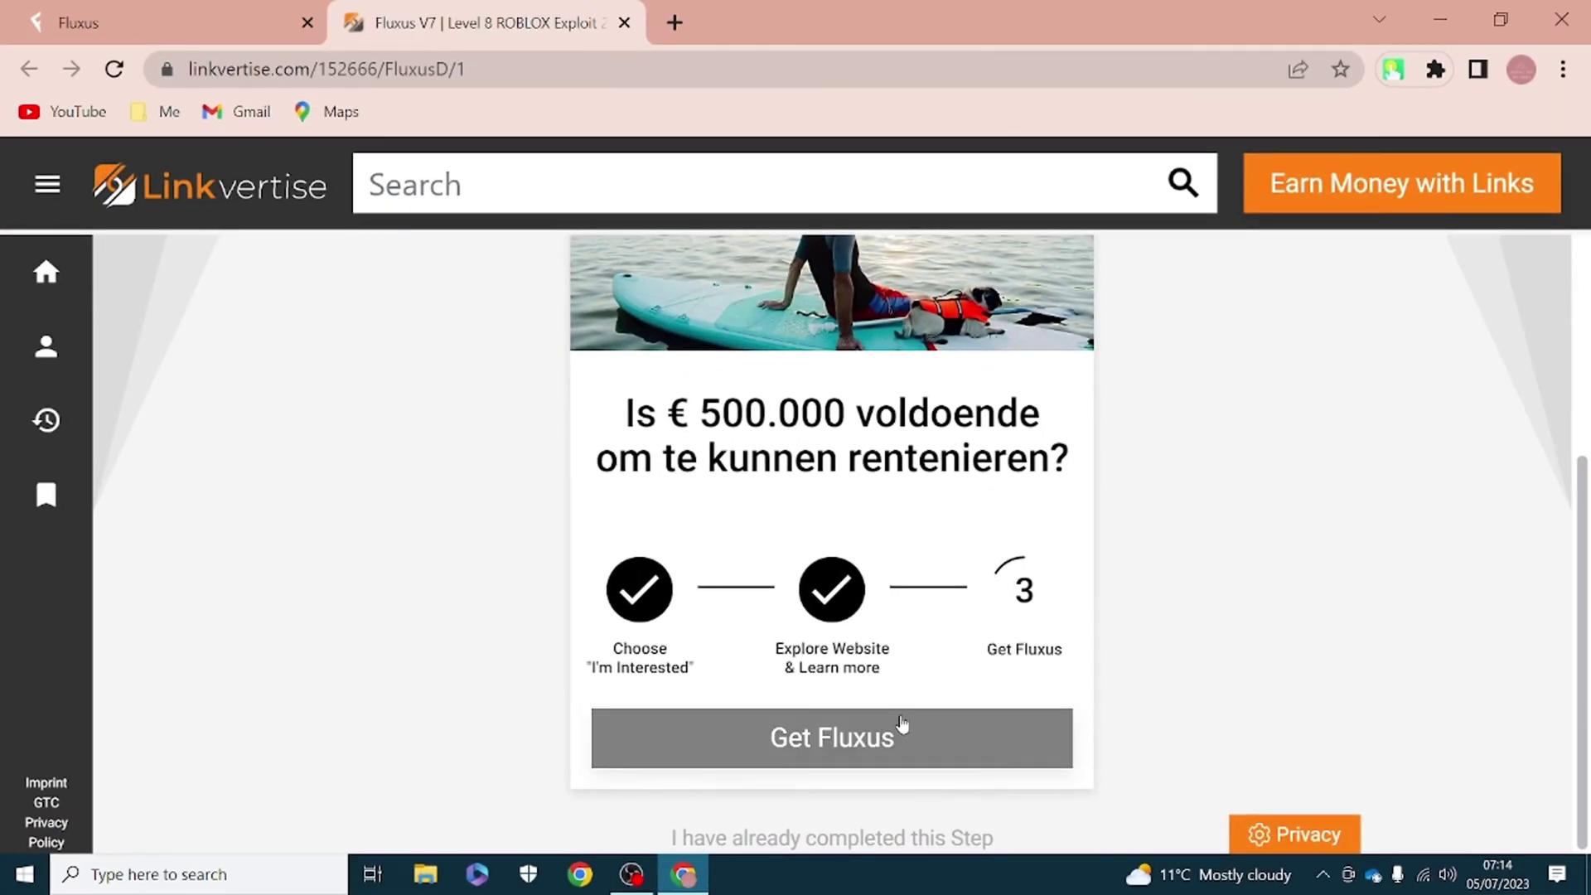
left_click(802, 766)
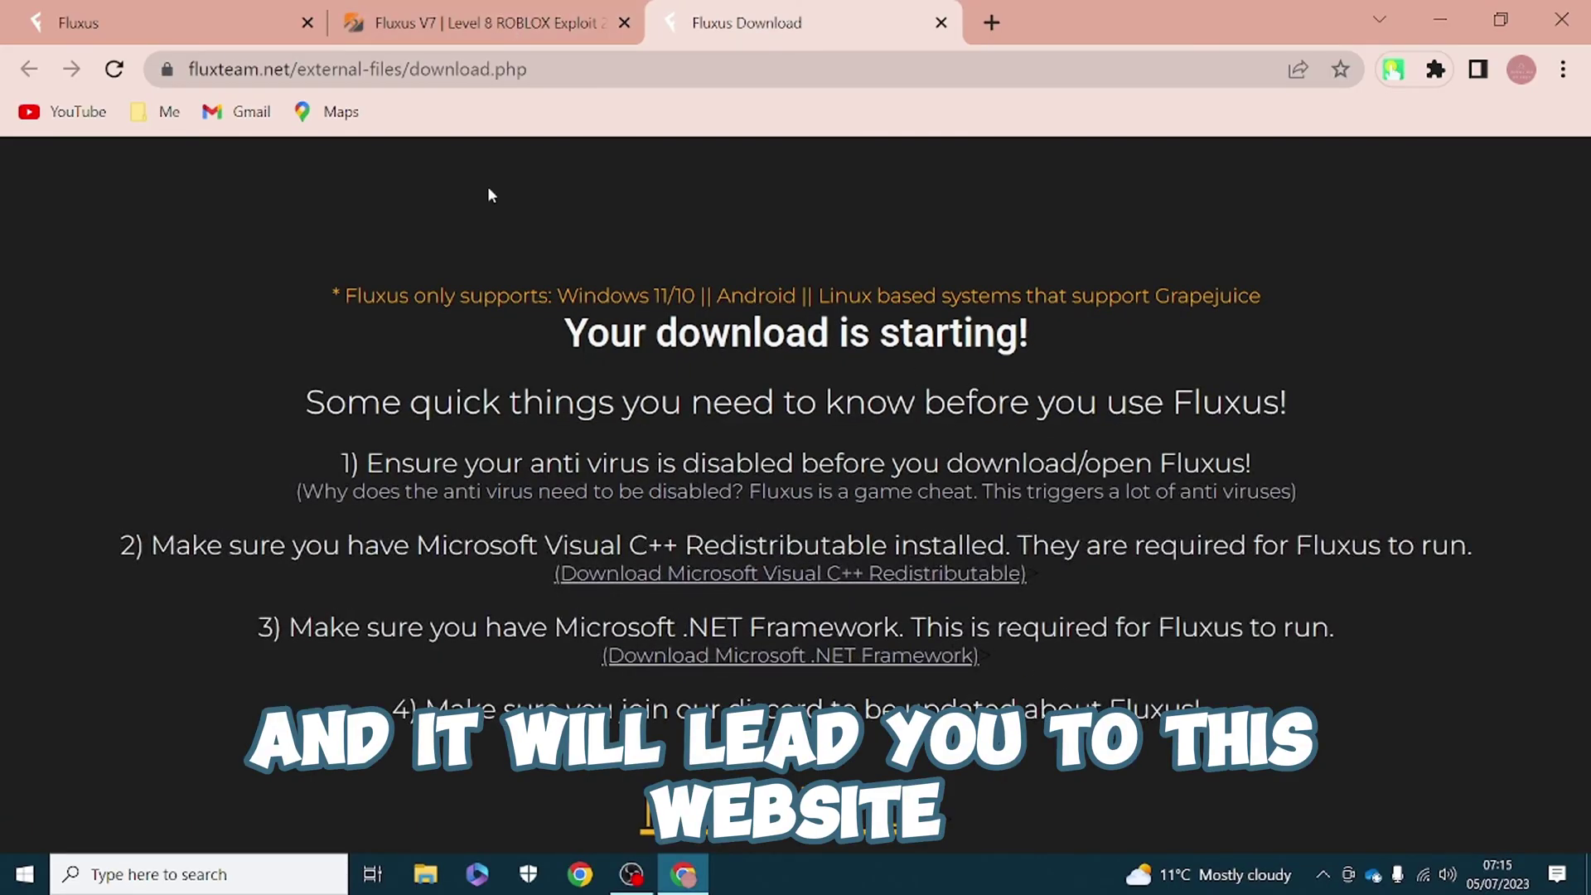
- Close the Linkvertise tab and show the downloaded Fluxus.zip in its folder
left_click(624, 22)
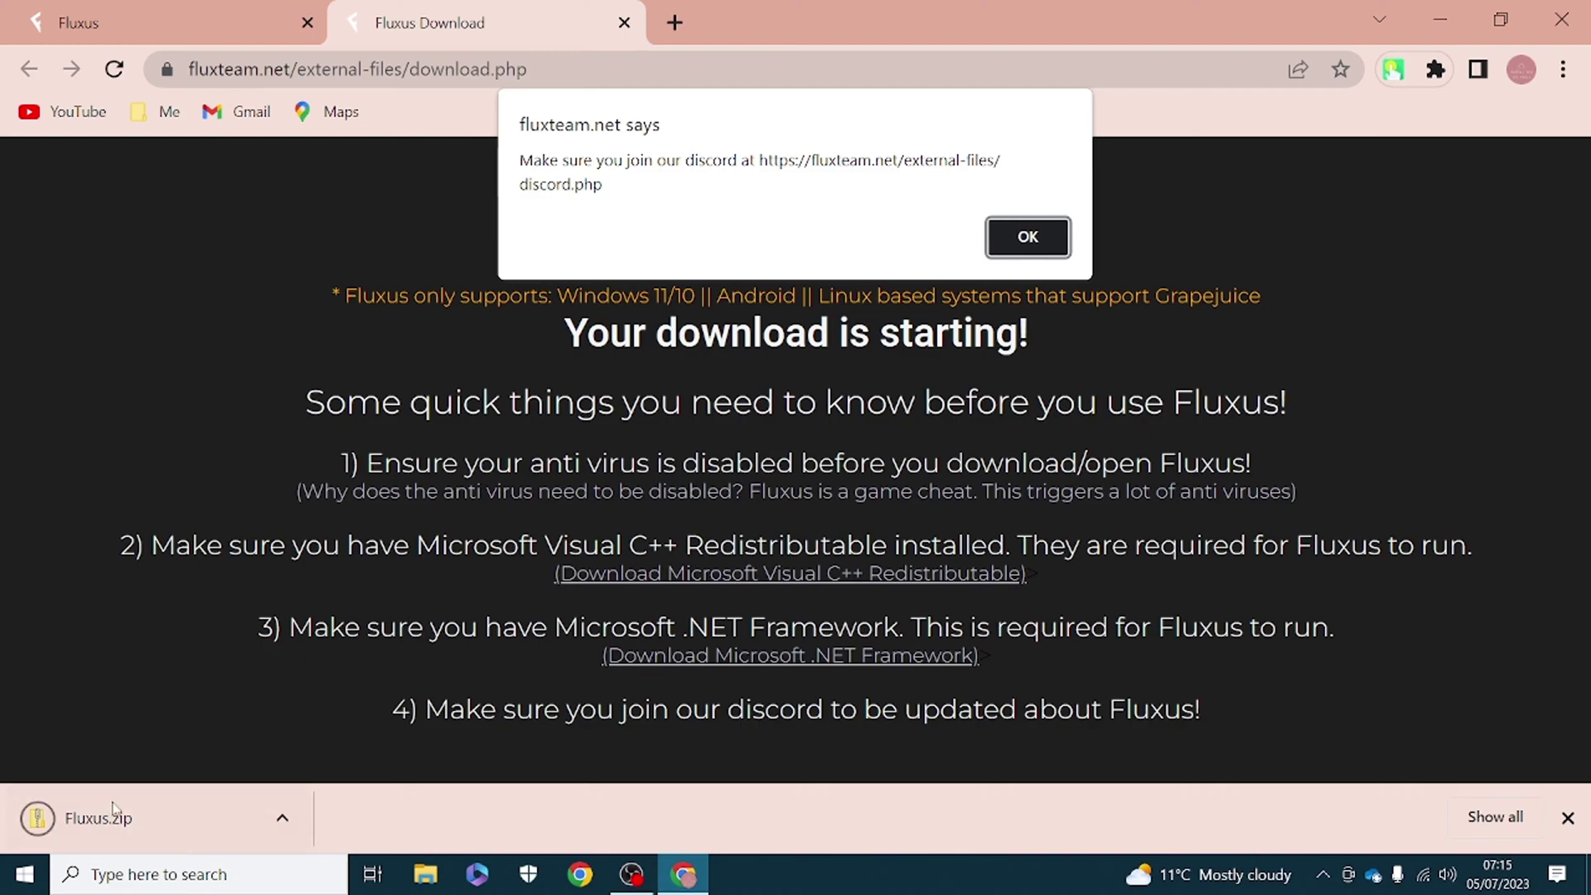
right_click(172, 813)
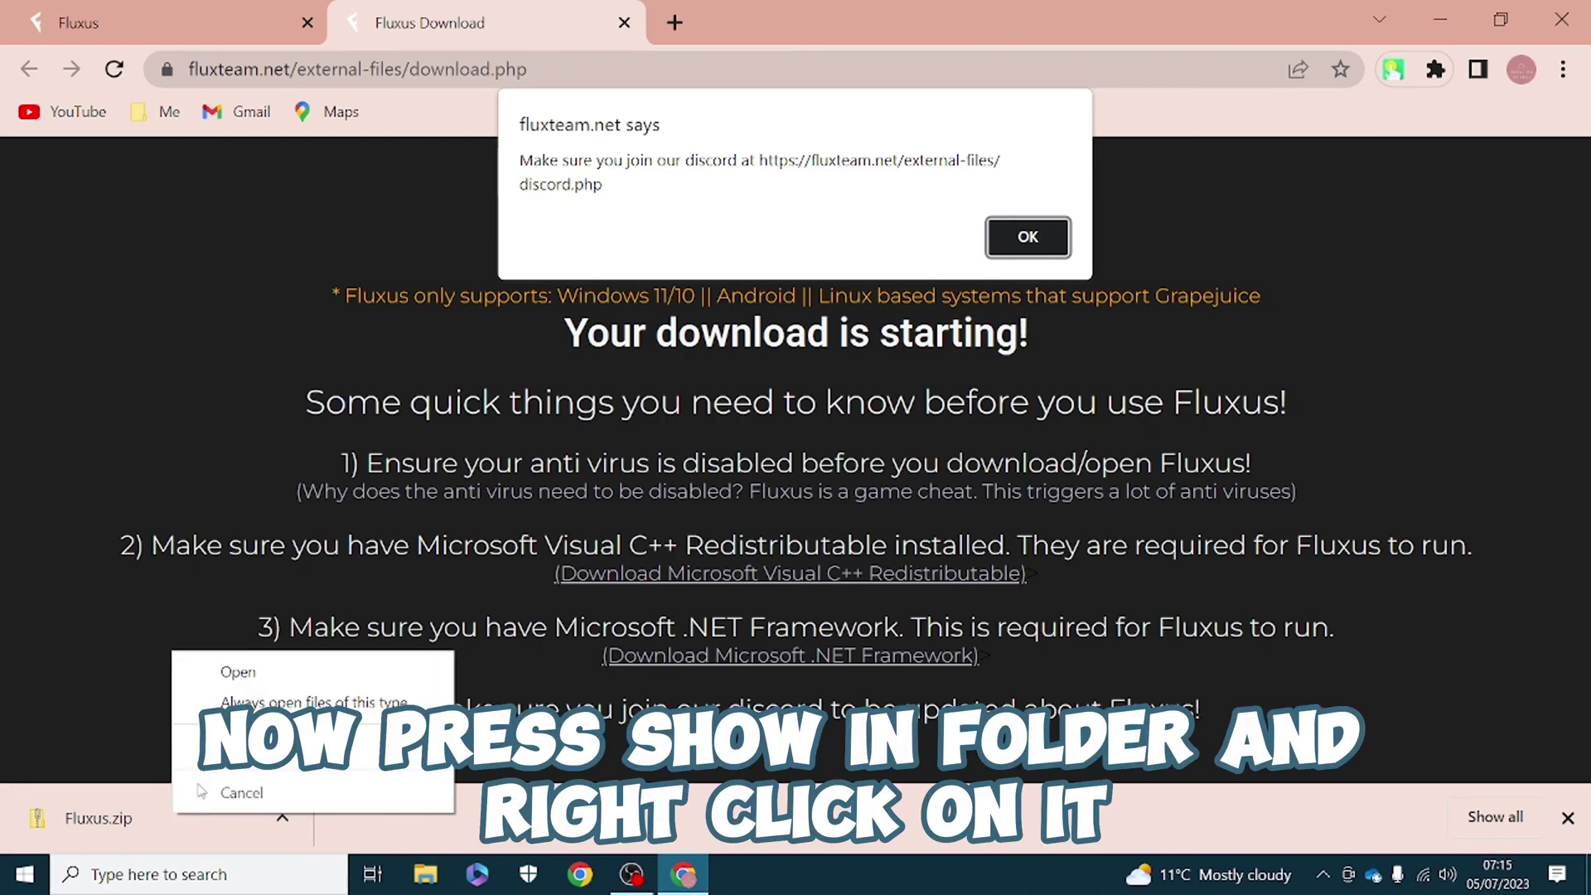
left_click(217, 747)
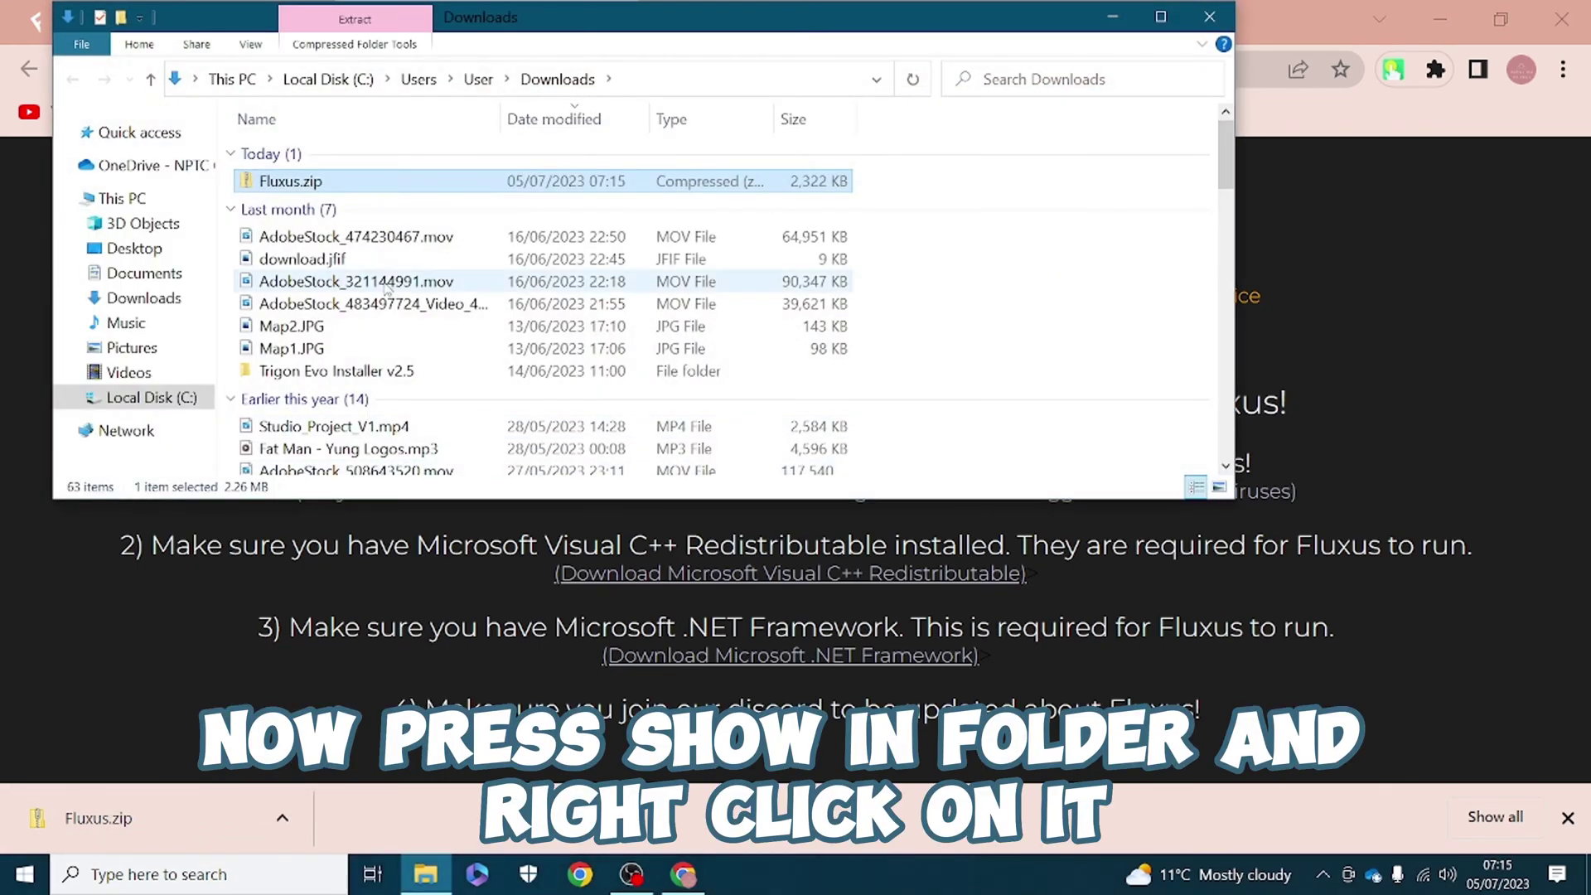
- Extract Fluxus.zip into a Fluxus folder and maximize the Downloads window
right_click(431, 179)
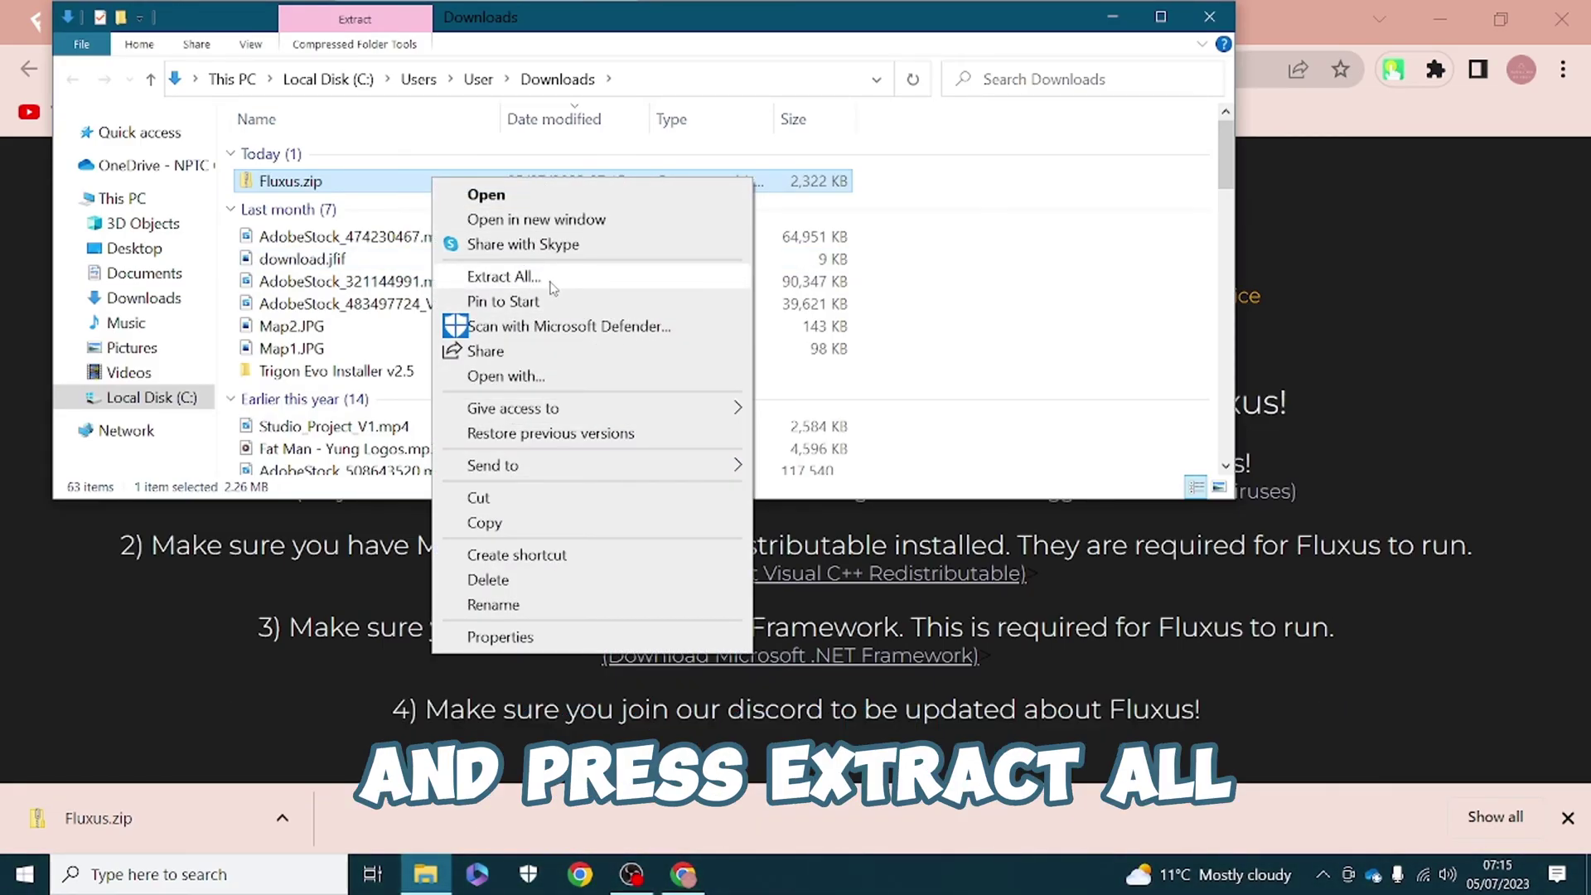
left_click(504, 276)
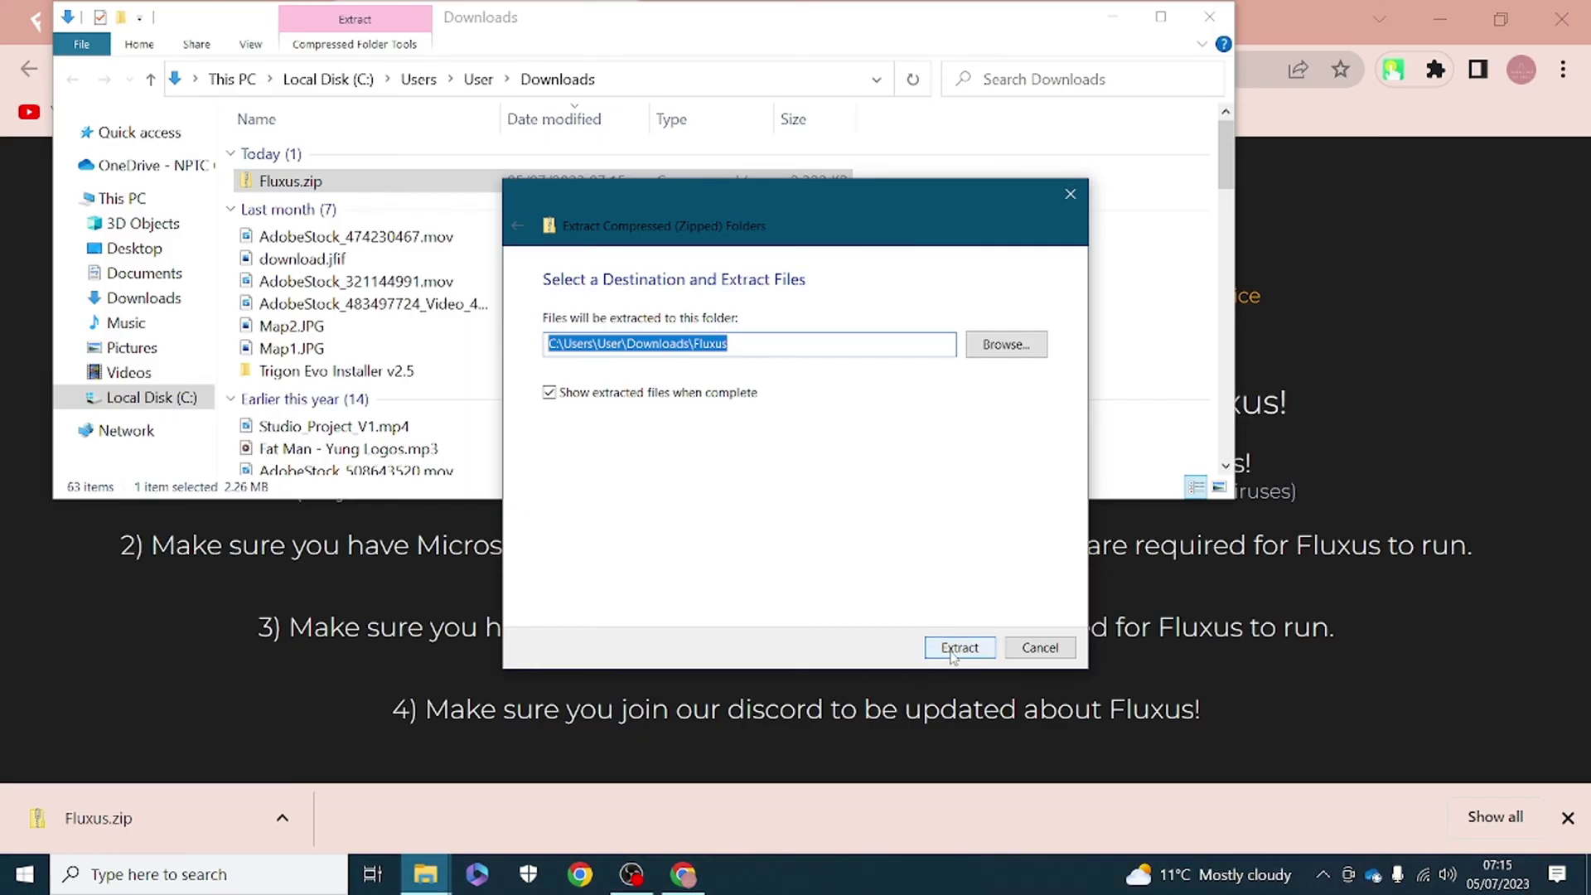
left_click(959, 647)
left_click(1159, 25)
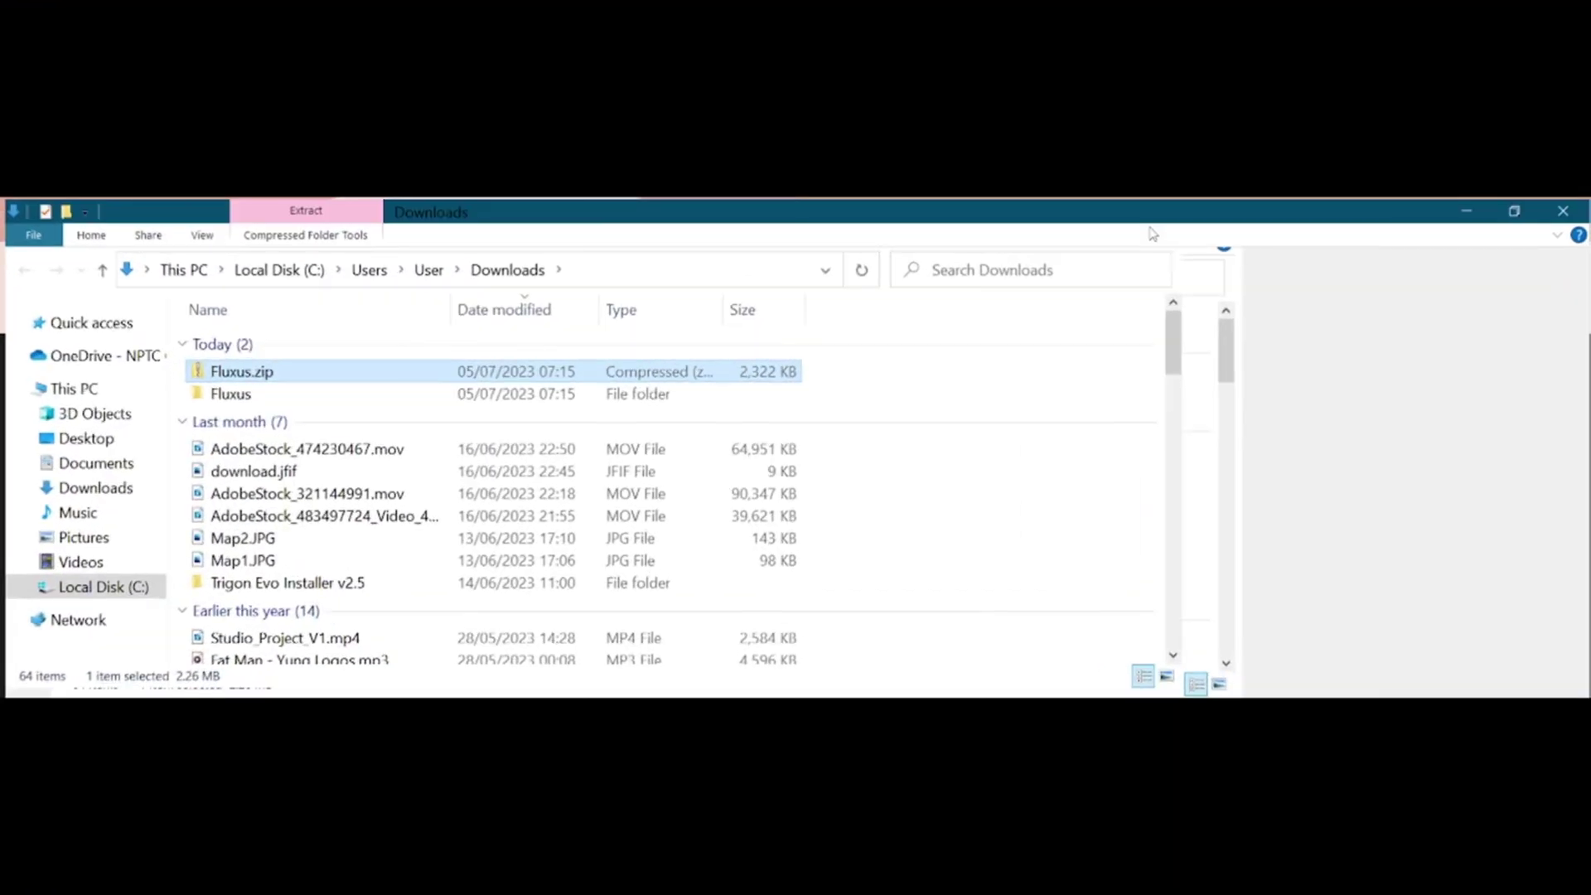
left_click(1237, 241)
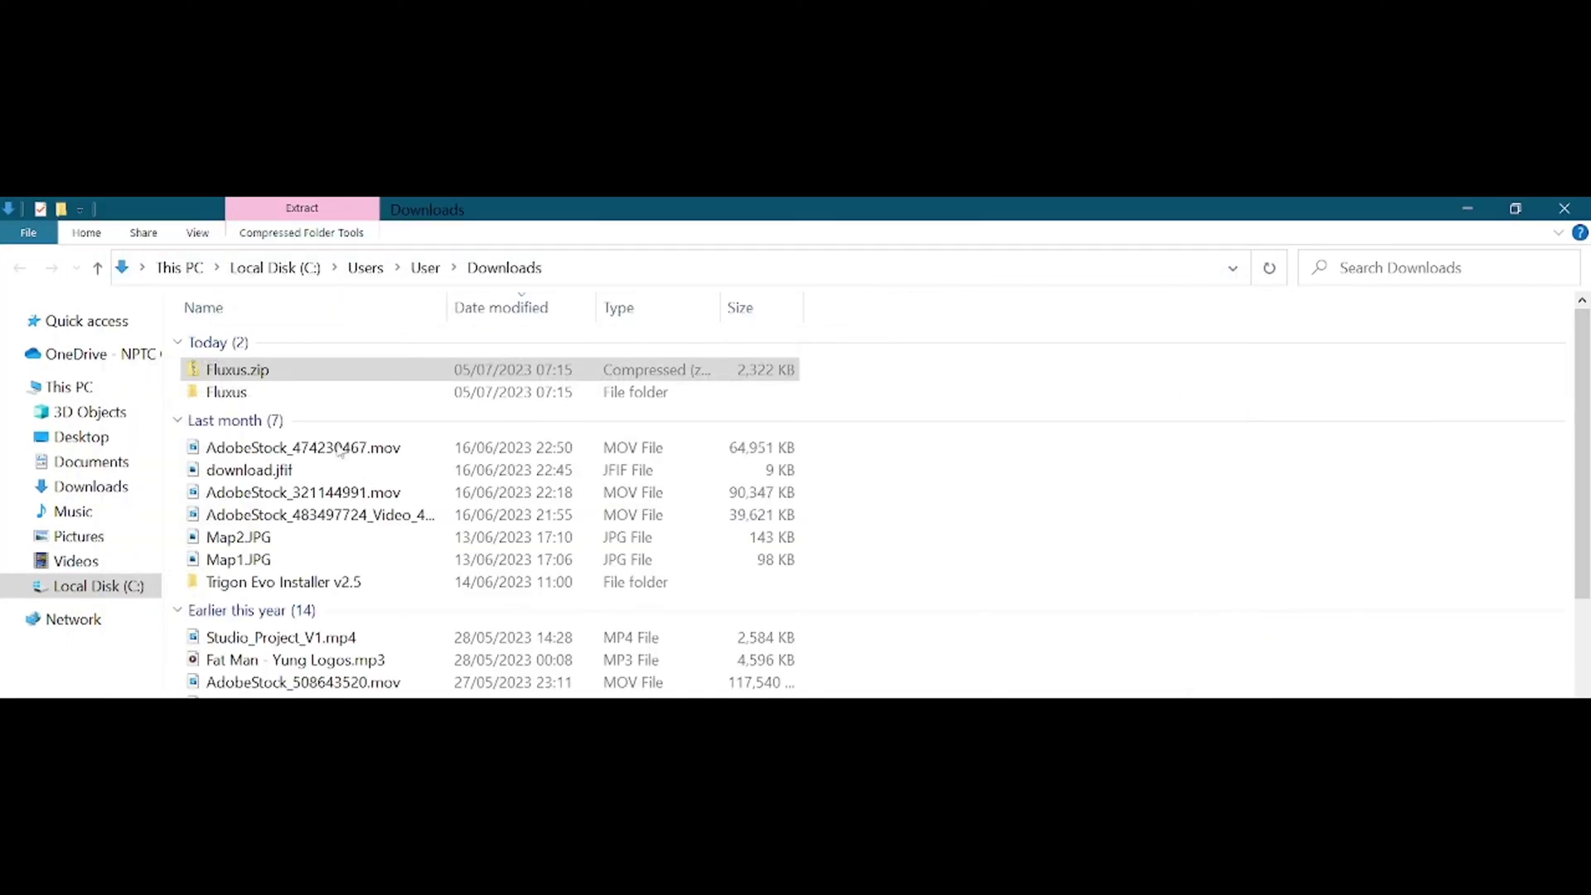
- Delete Fluxus.zip from Downloads and open the extracted Fluxus folder
key("BackSpace")
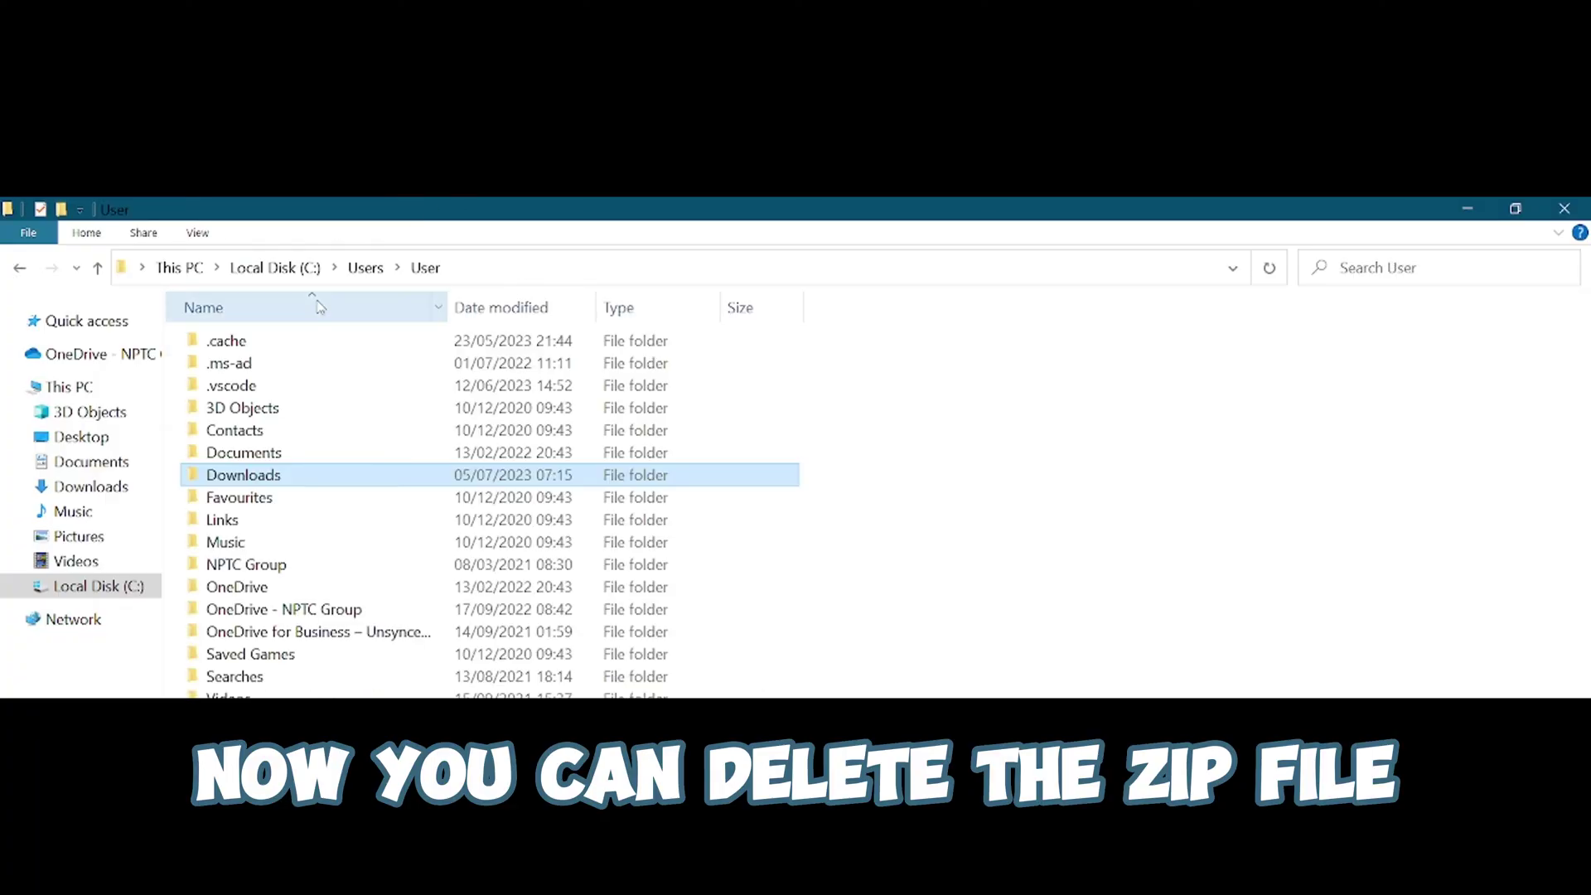
key("Delete")
key("Escape")
key("alt+Left")
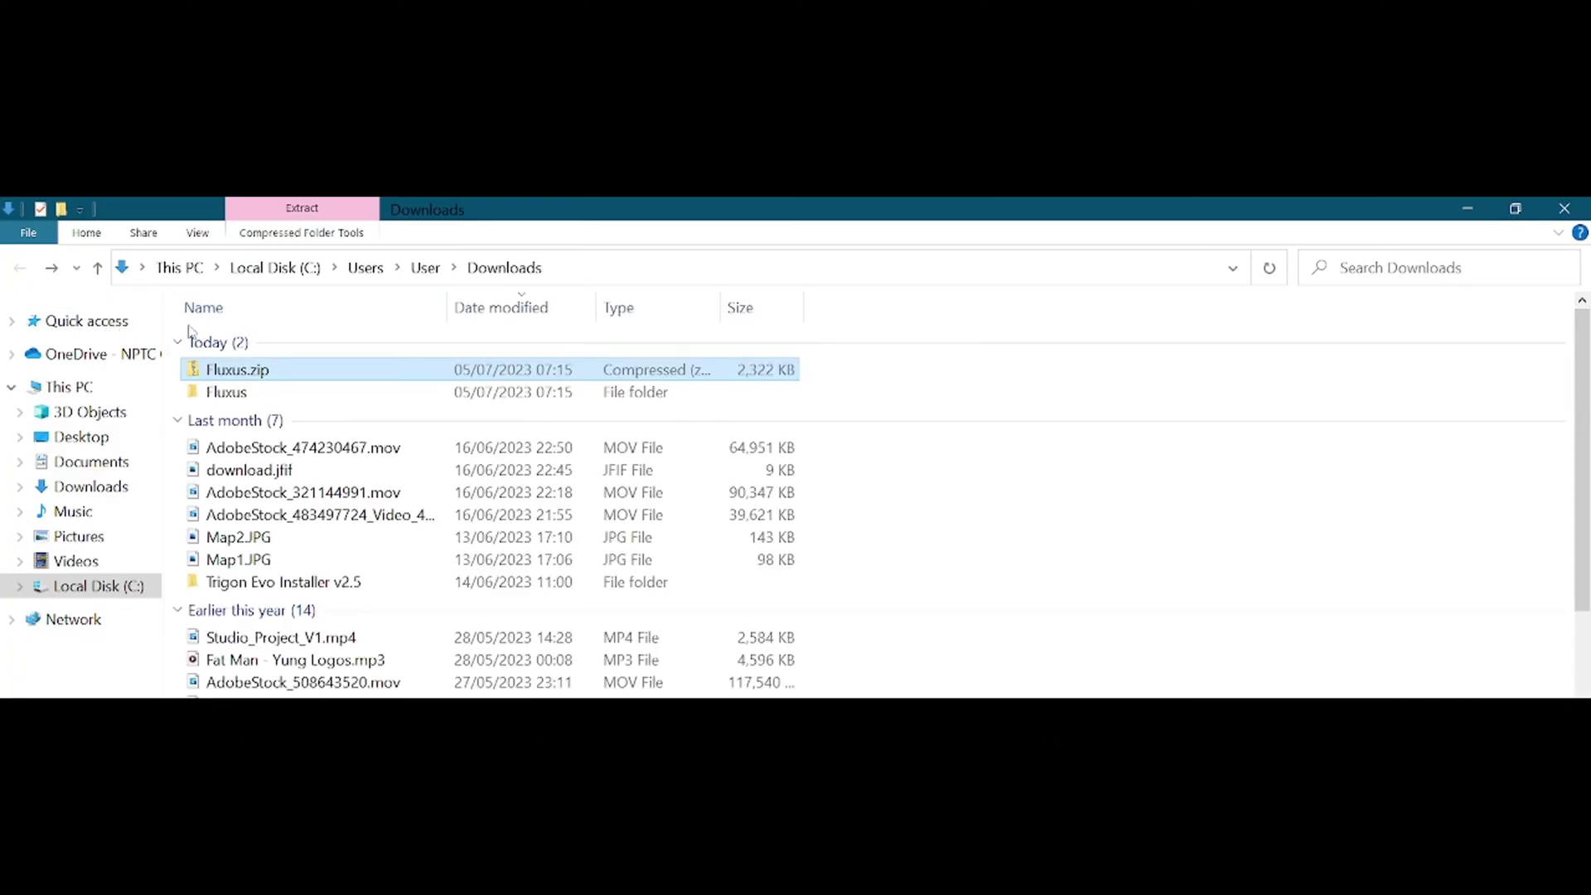
key("Delete")
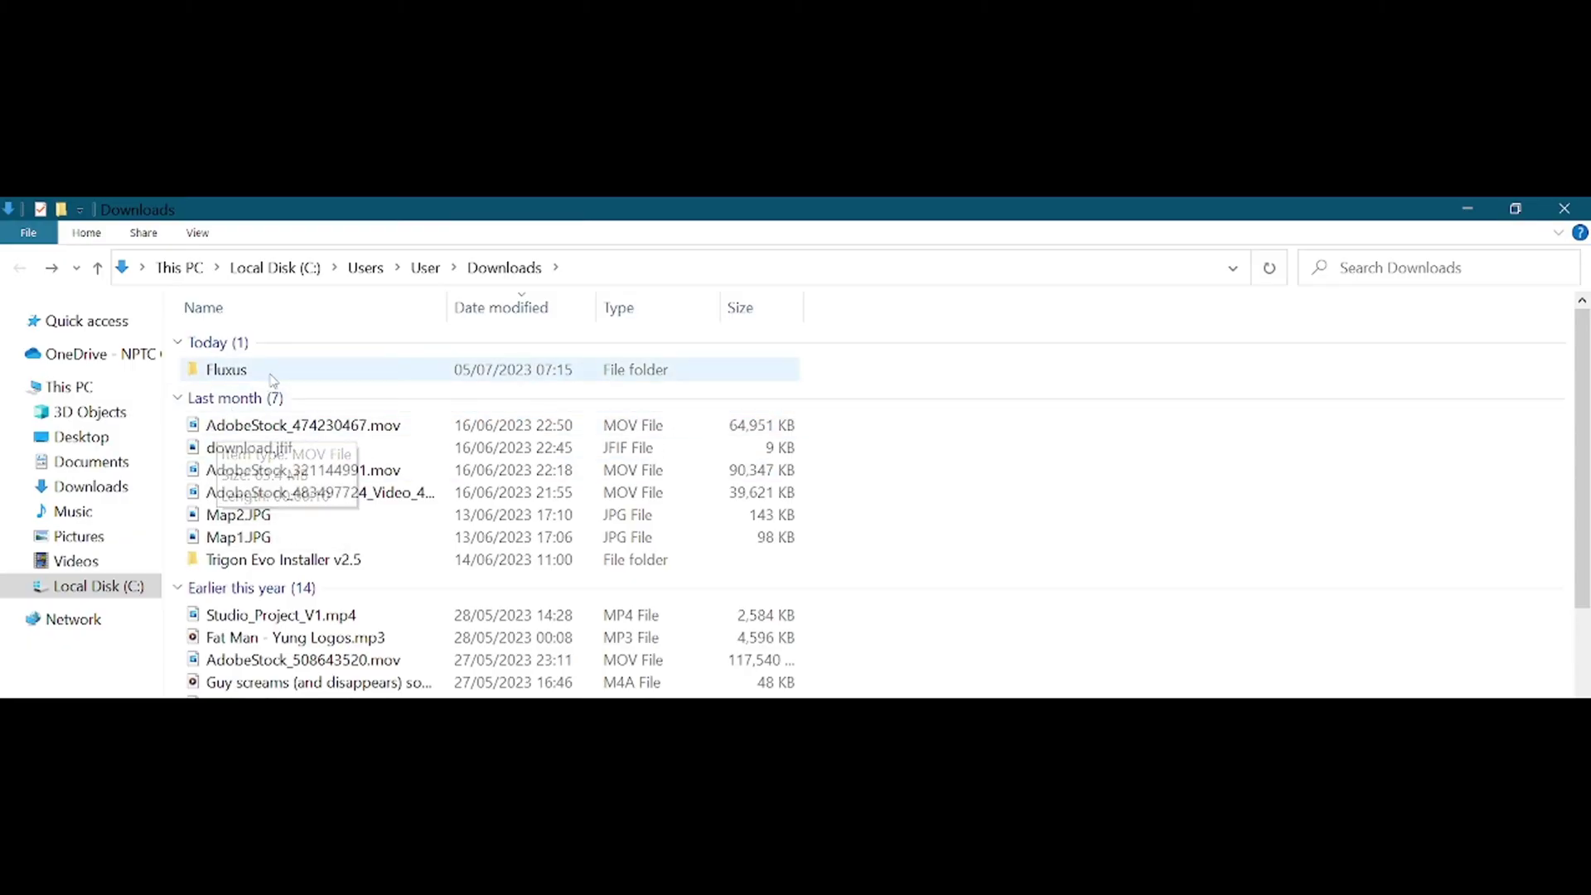
double_click(232, 369)
- Open the inner Fluxus folder and run Fluxus V7.exe past SmartScreen with Run anyway
double_click(327, 342)
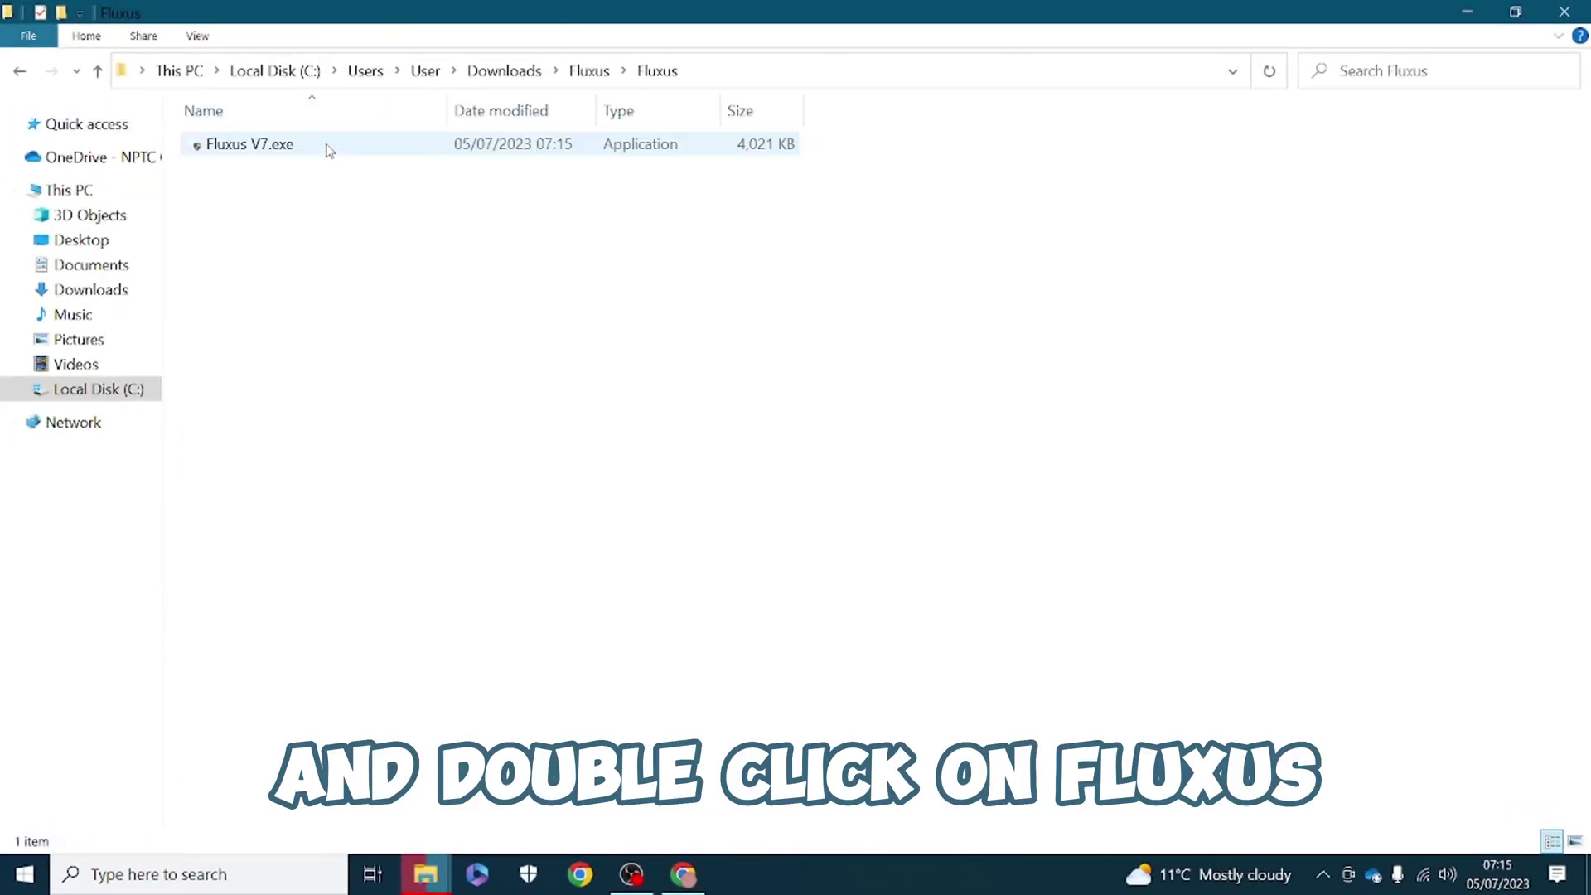
double_click(271, 152)
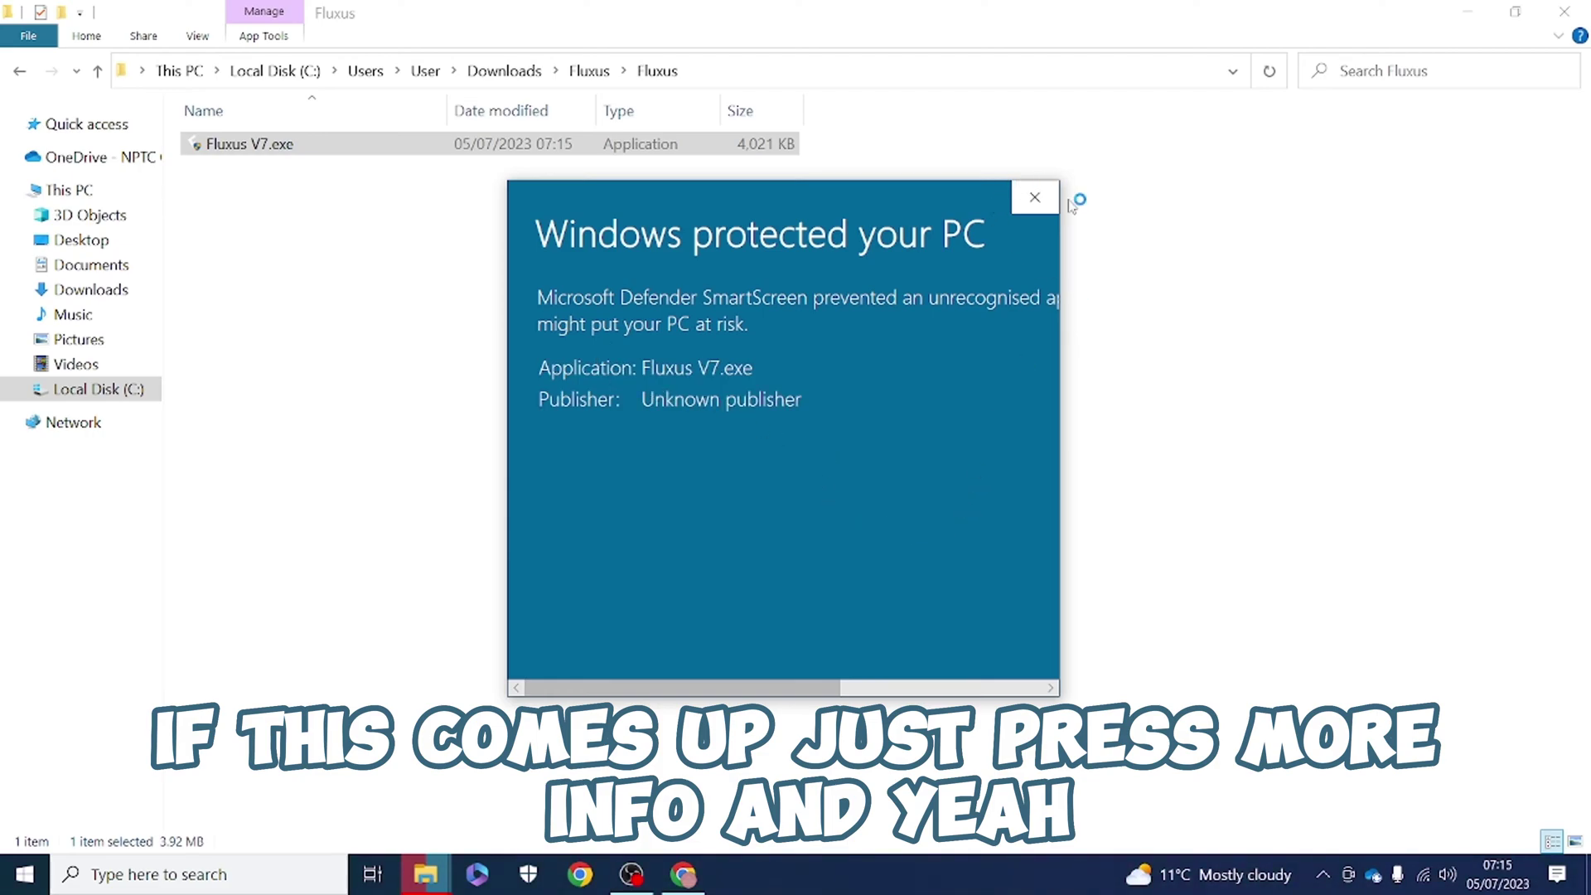
left_click_drag(713, 296, 977, 309)
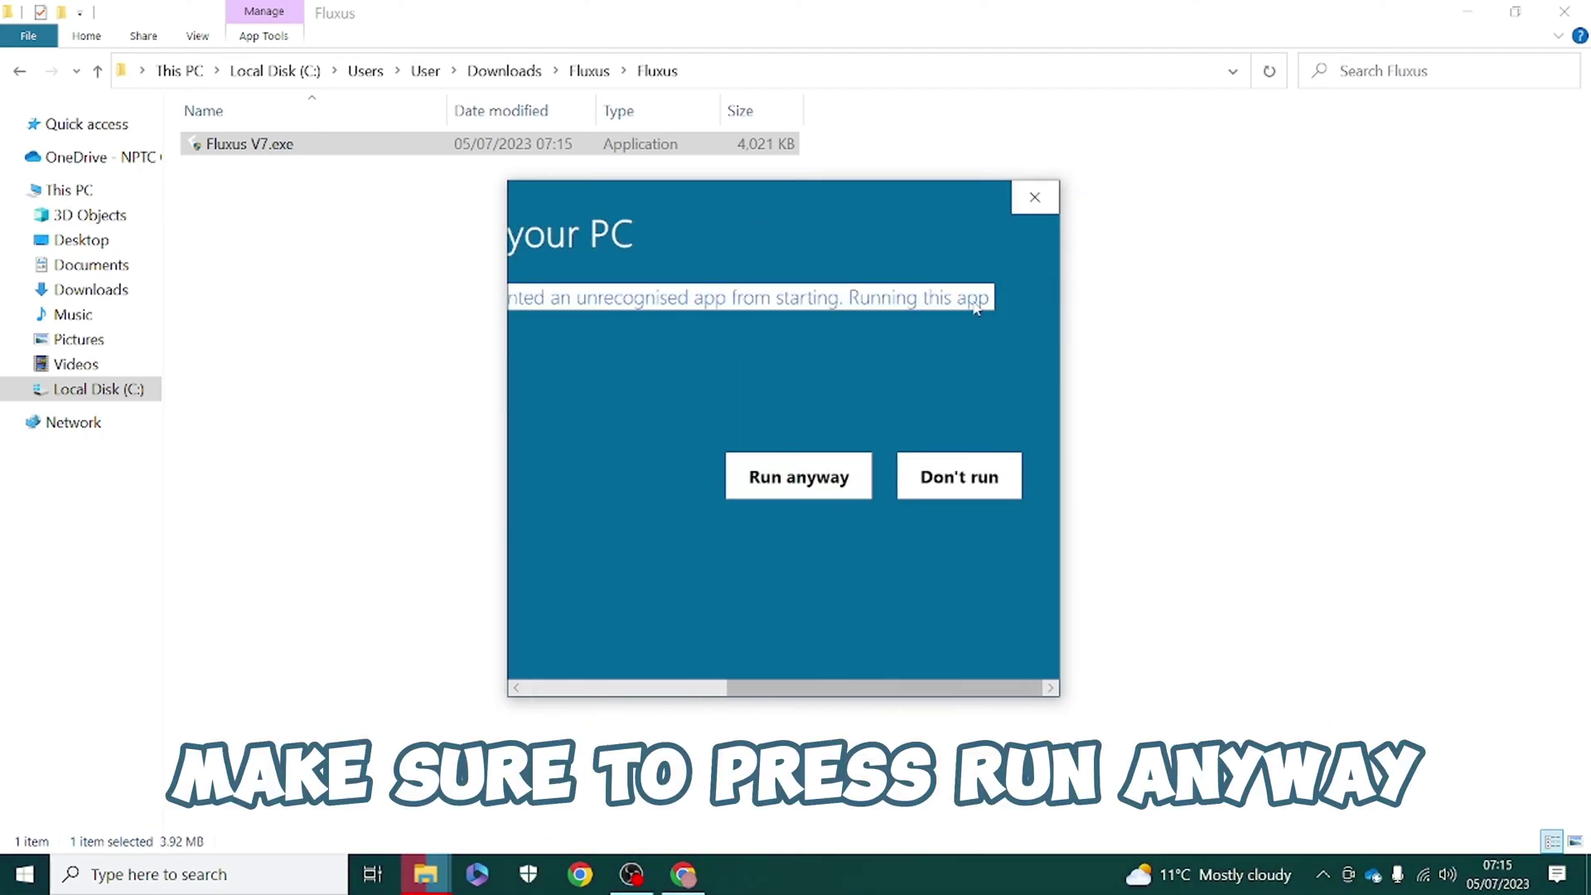
left_click(755, 493)
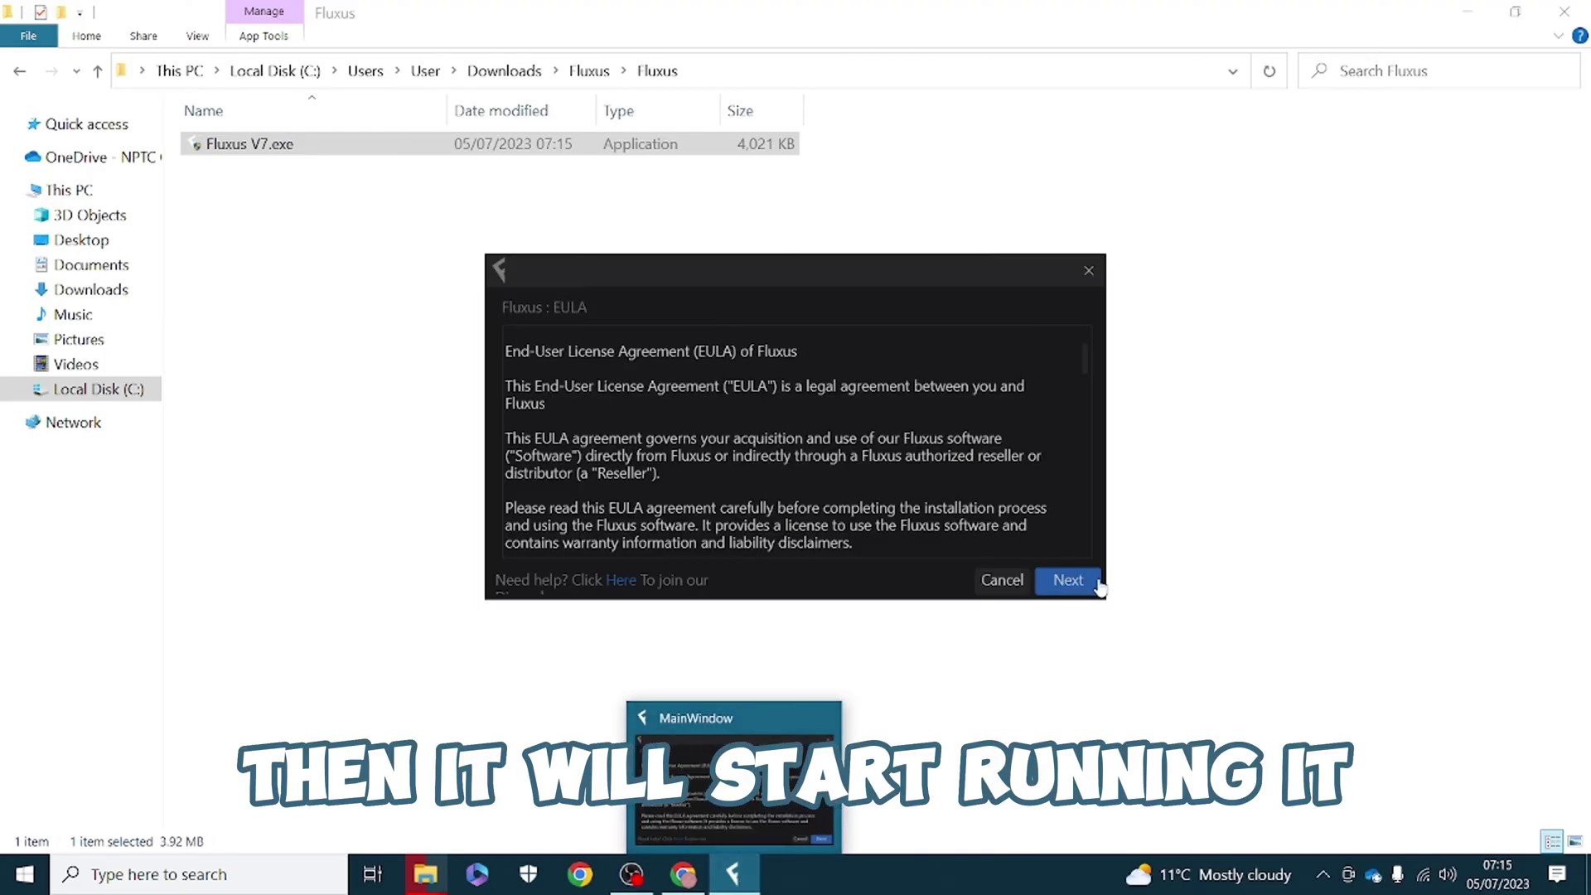
- Accept the Fluxus EULA and install it at the Current Path
left_click(1068, 582)
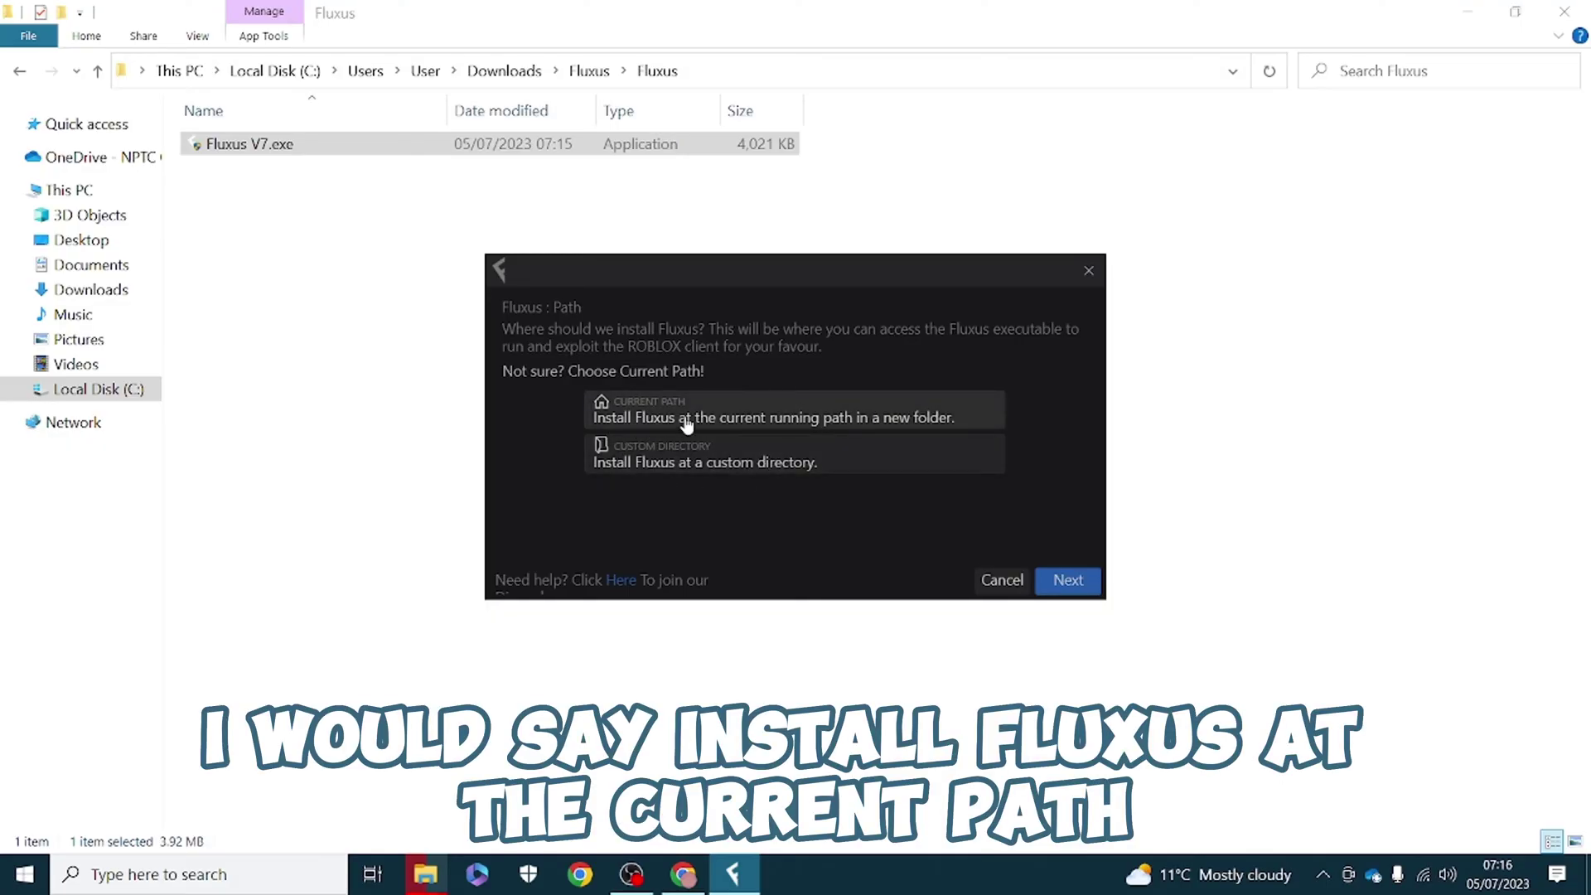
left_click(776, 422)
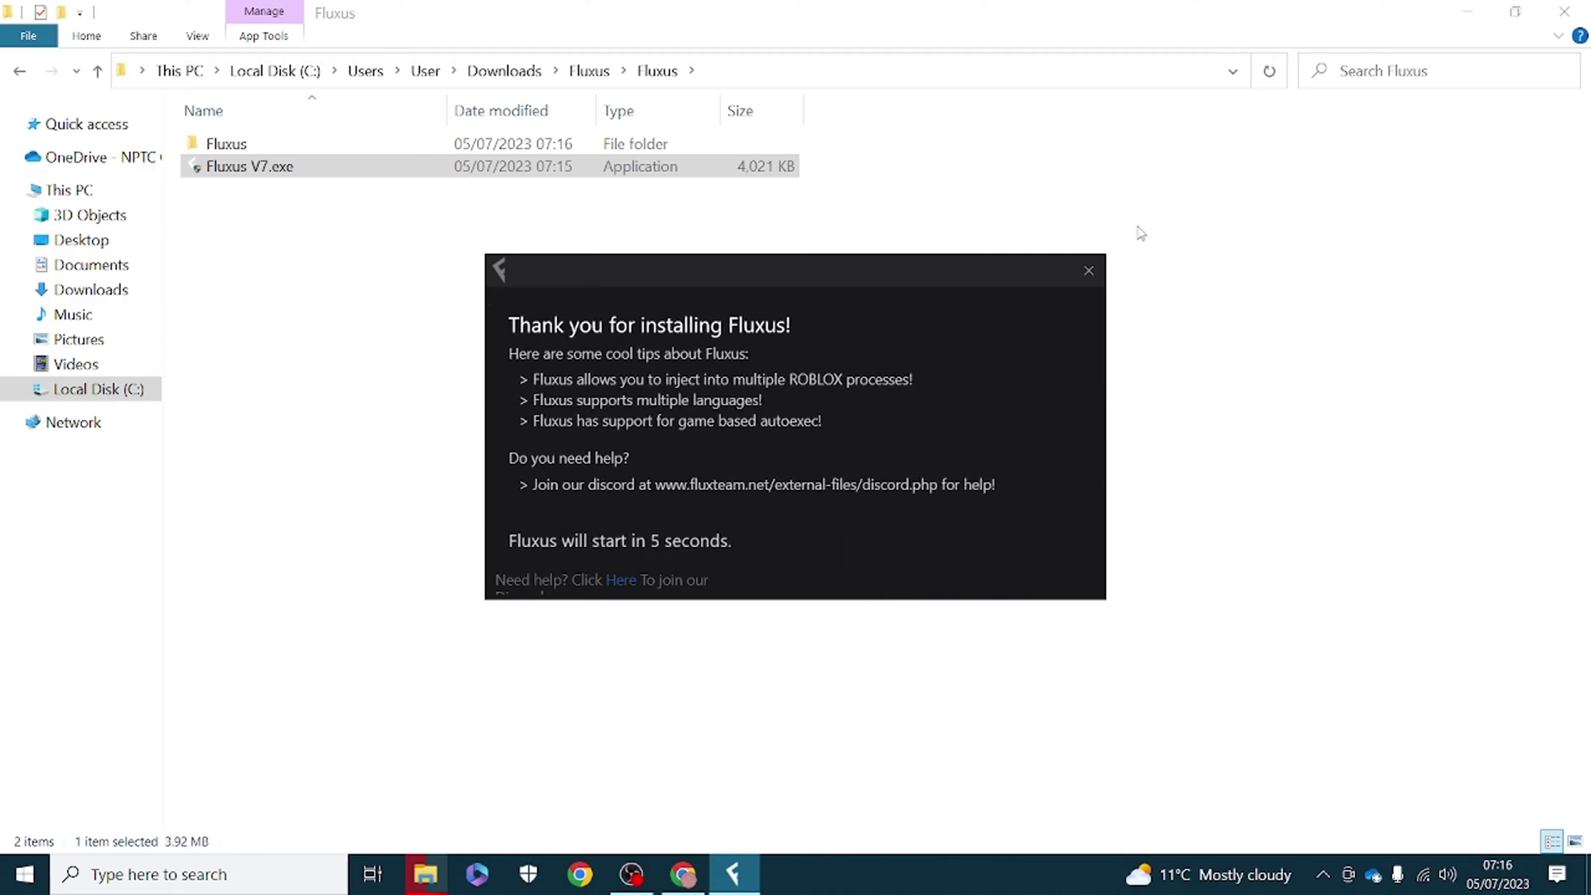
- Open the new Fluxus folder, dismissing the welcome message and Folder In Use warning
left_click(1090, 272)
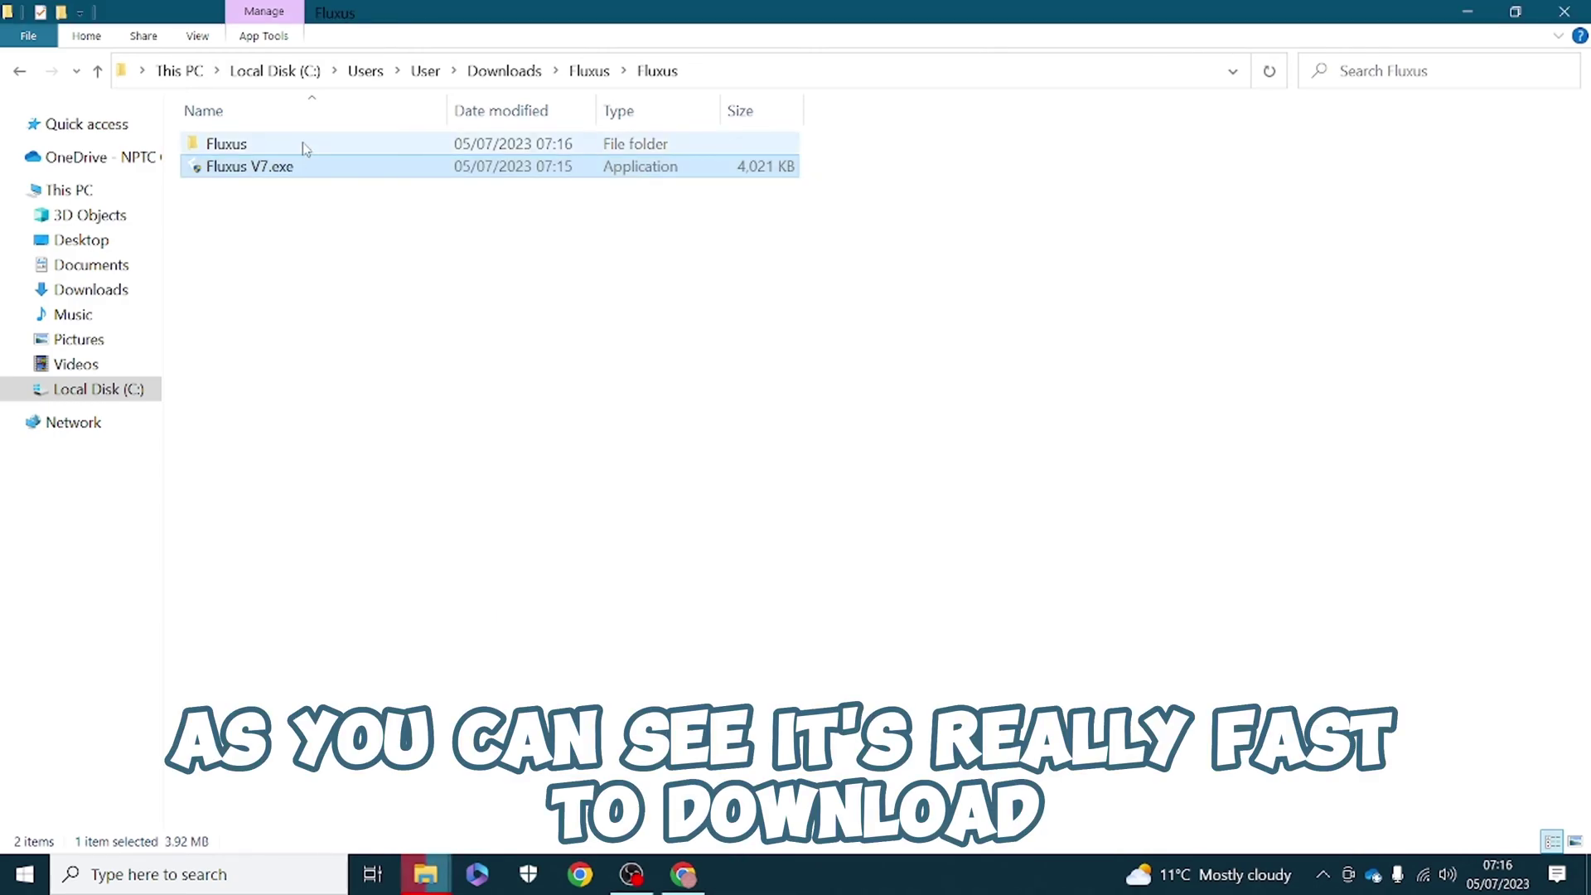
double_click(302, 147)
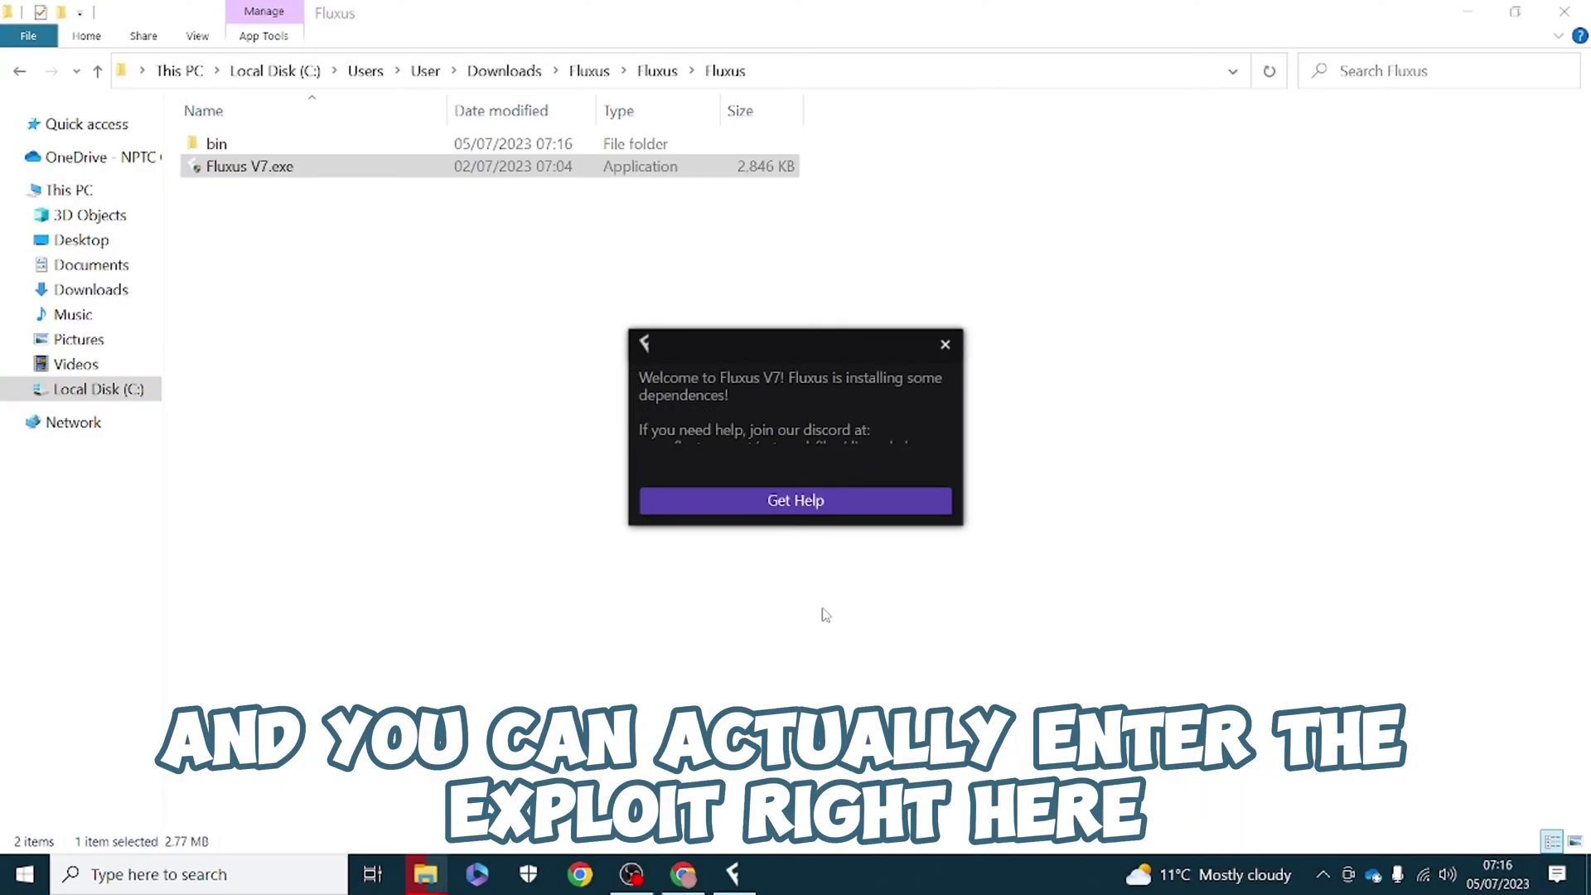
left_click(945, 345)
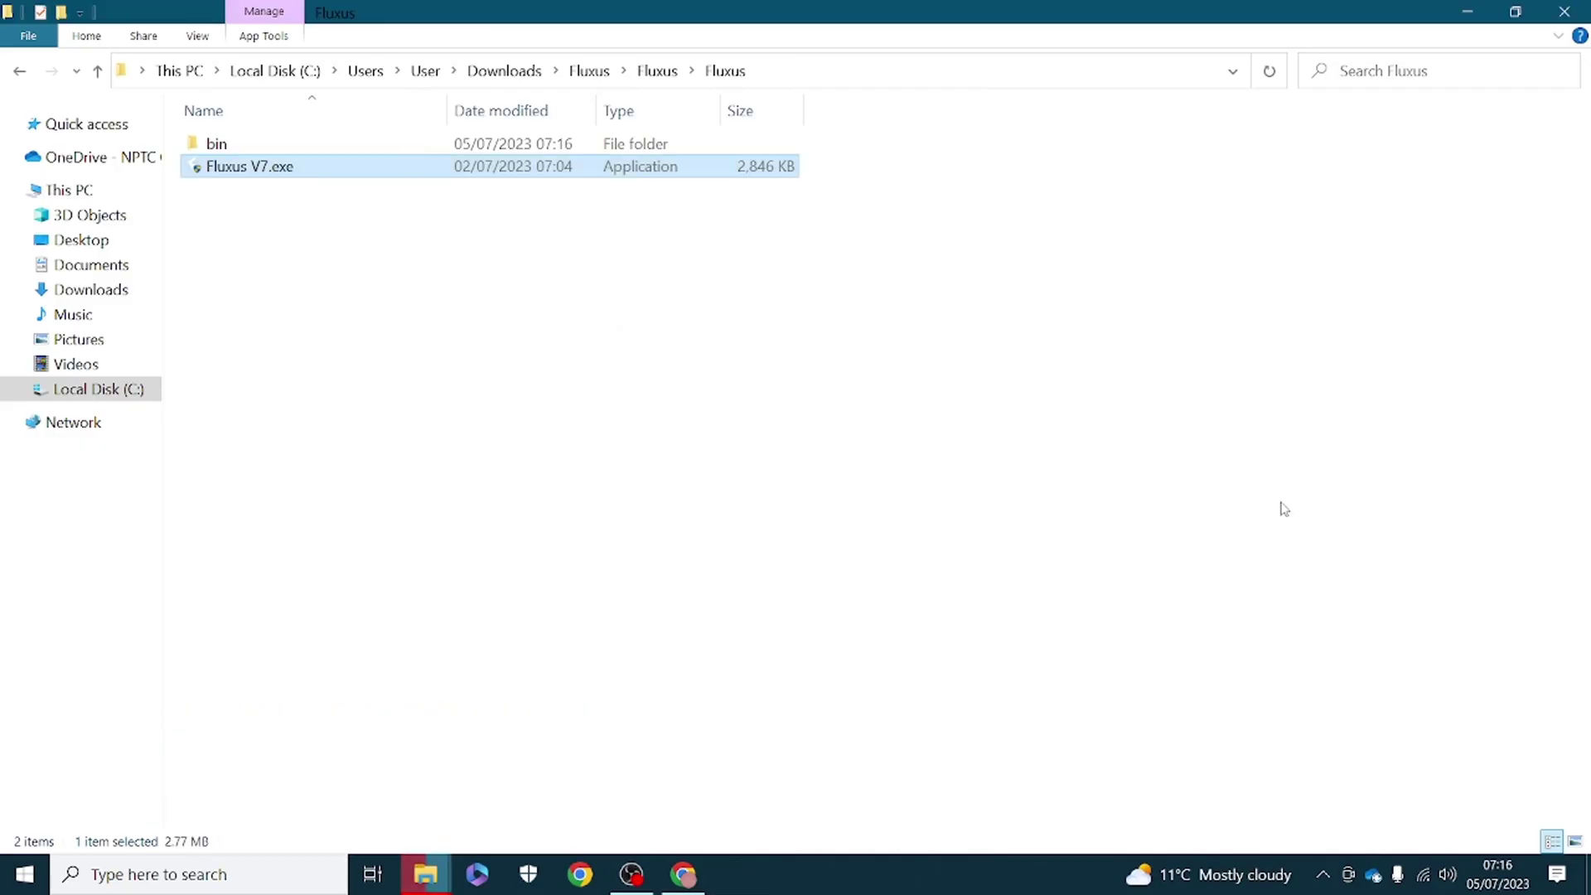
left_click(1472, 8)
left_click(1472, 10)
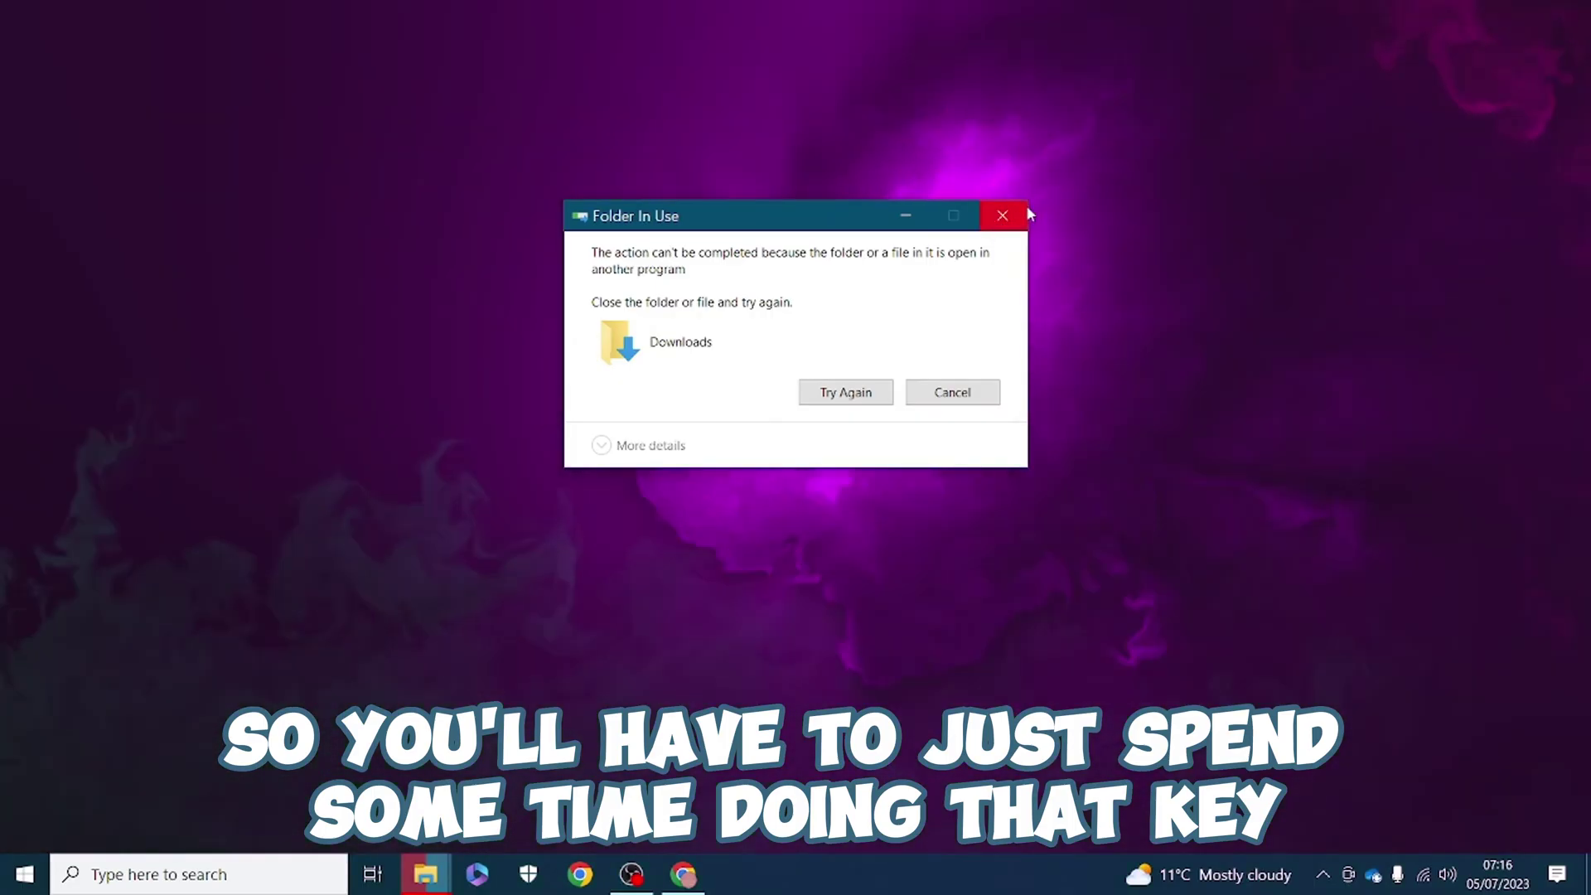
left_click(1027, 212)
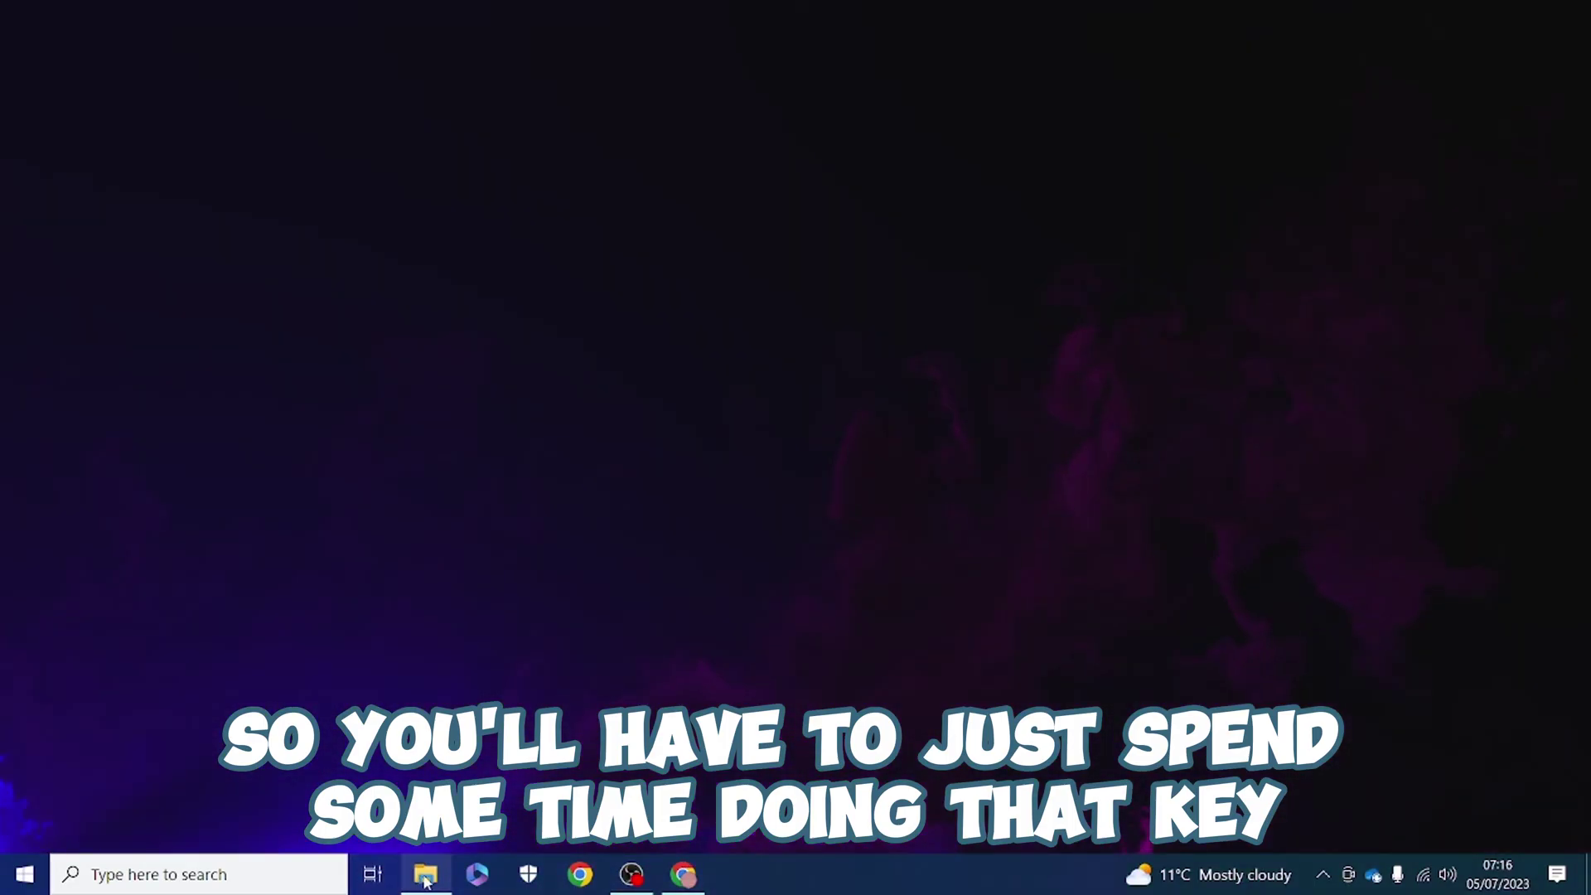
- Restore File Explorer in the inner Fluxus folder and bring up the Fluxus key field
left_click(423, 878)
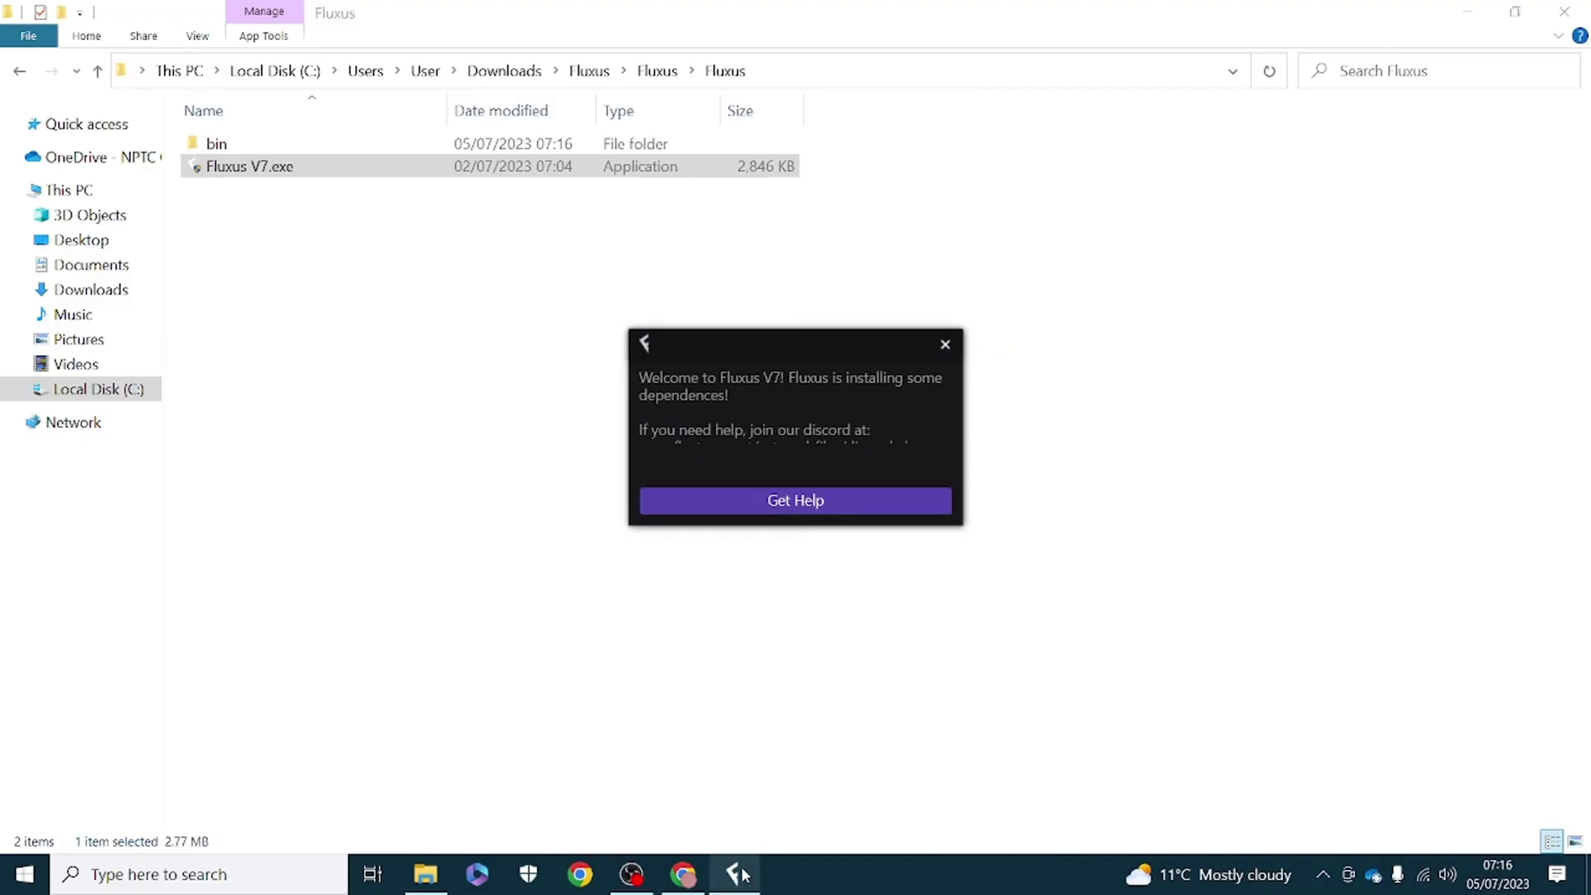
mouse_move(743, 874)
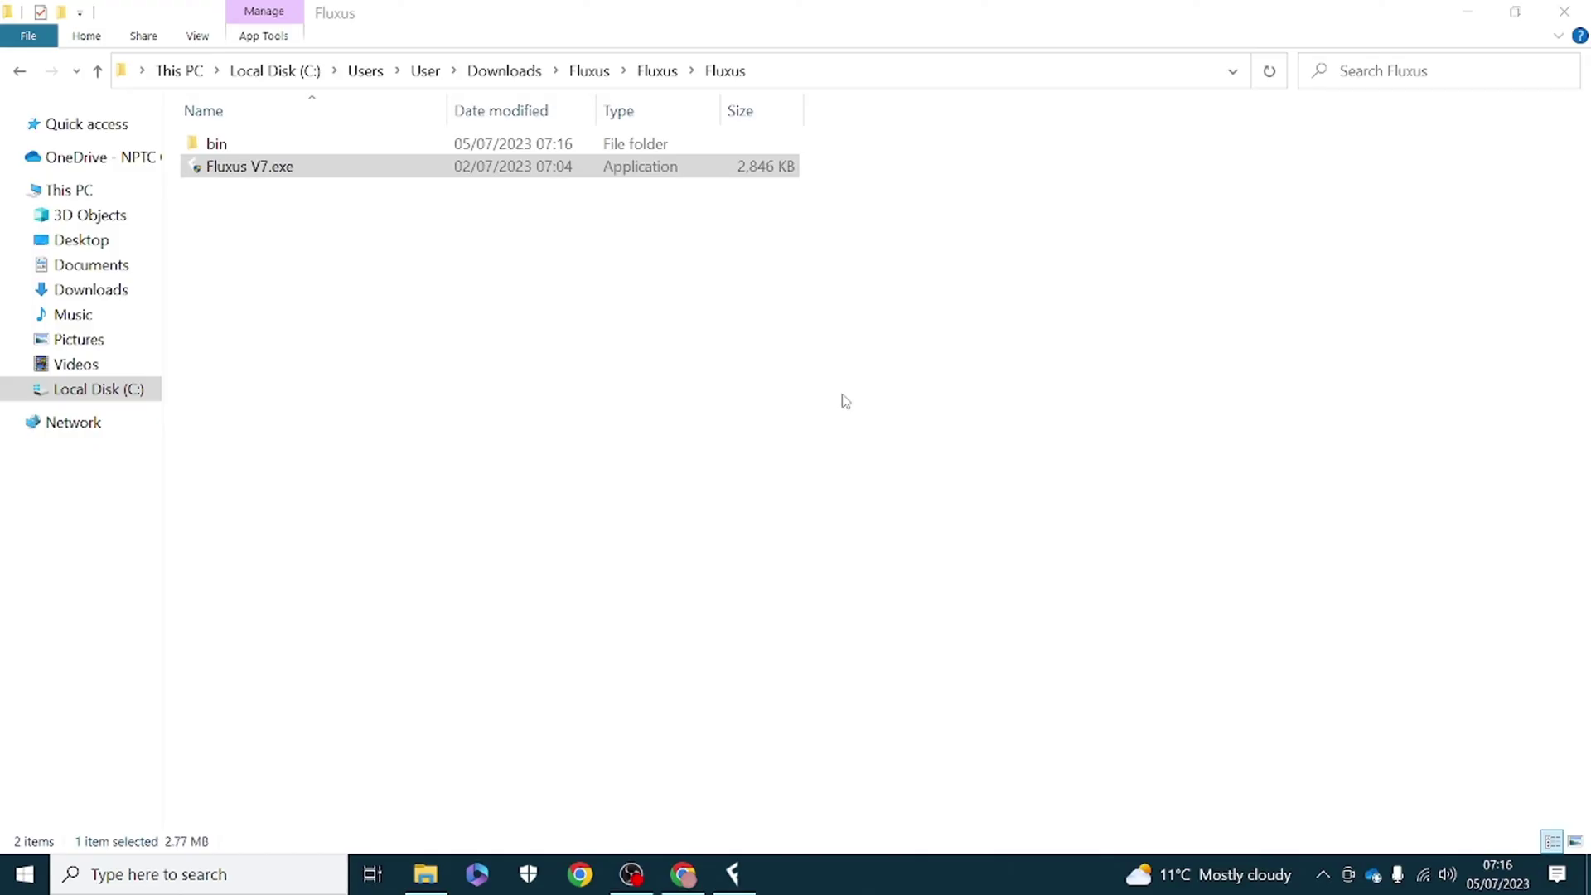
left_click(21, 73)
left_click(52, 74)
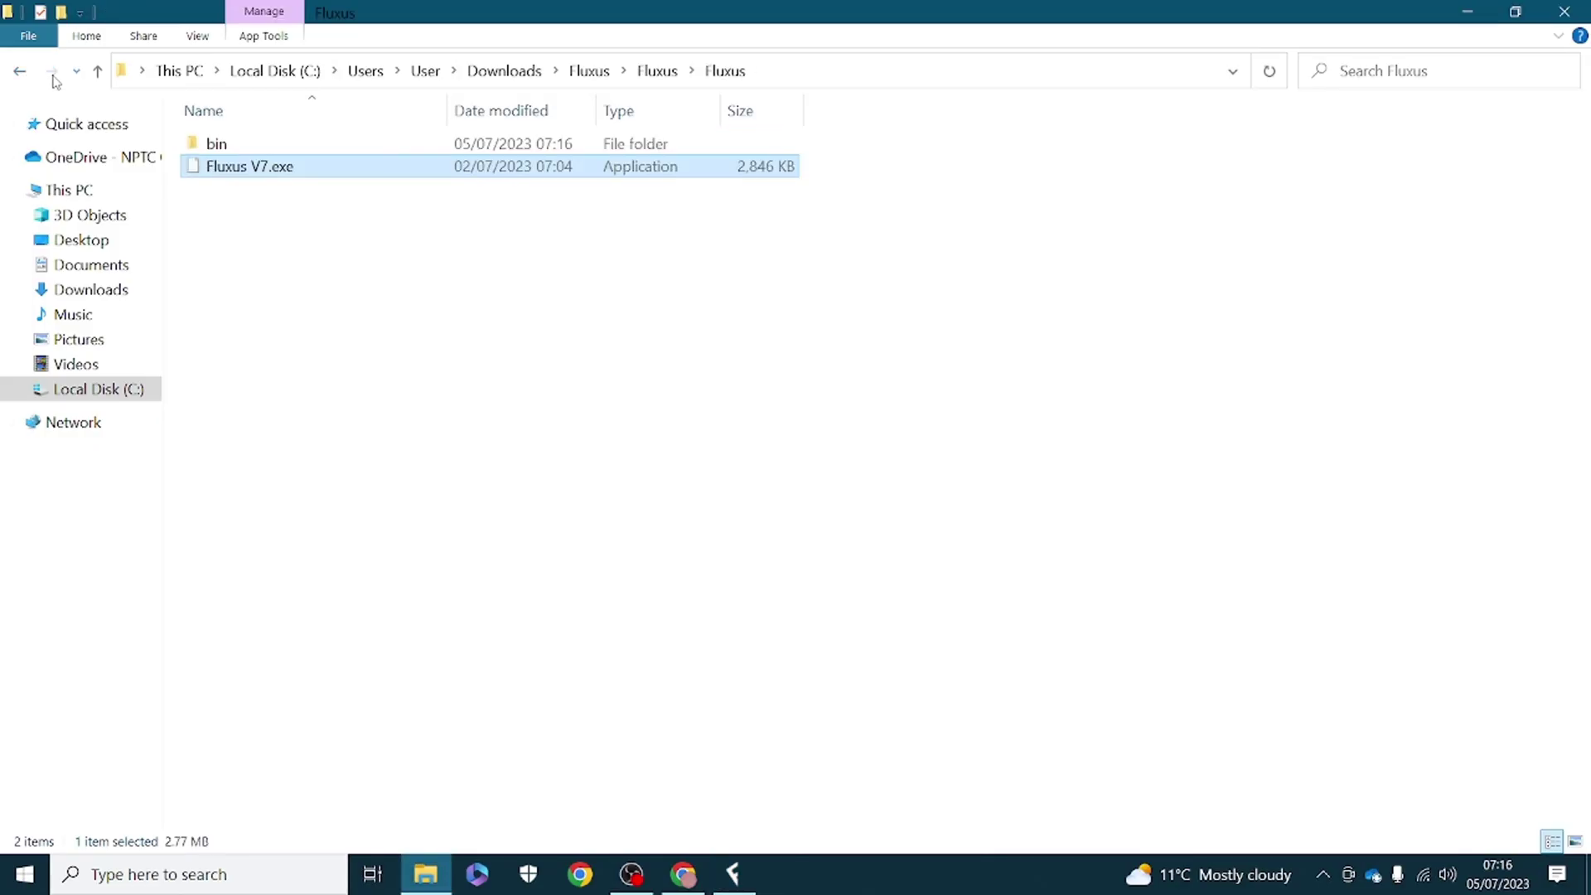
left_click(737, 891)
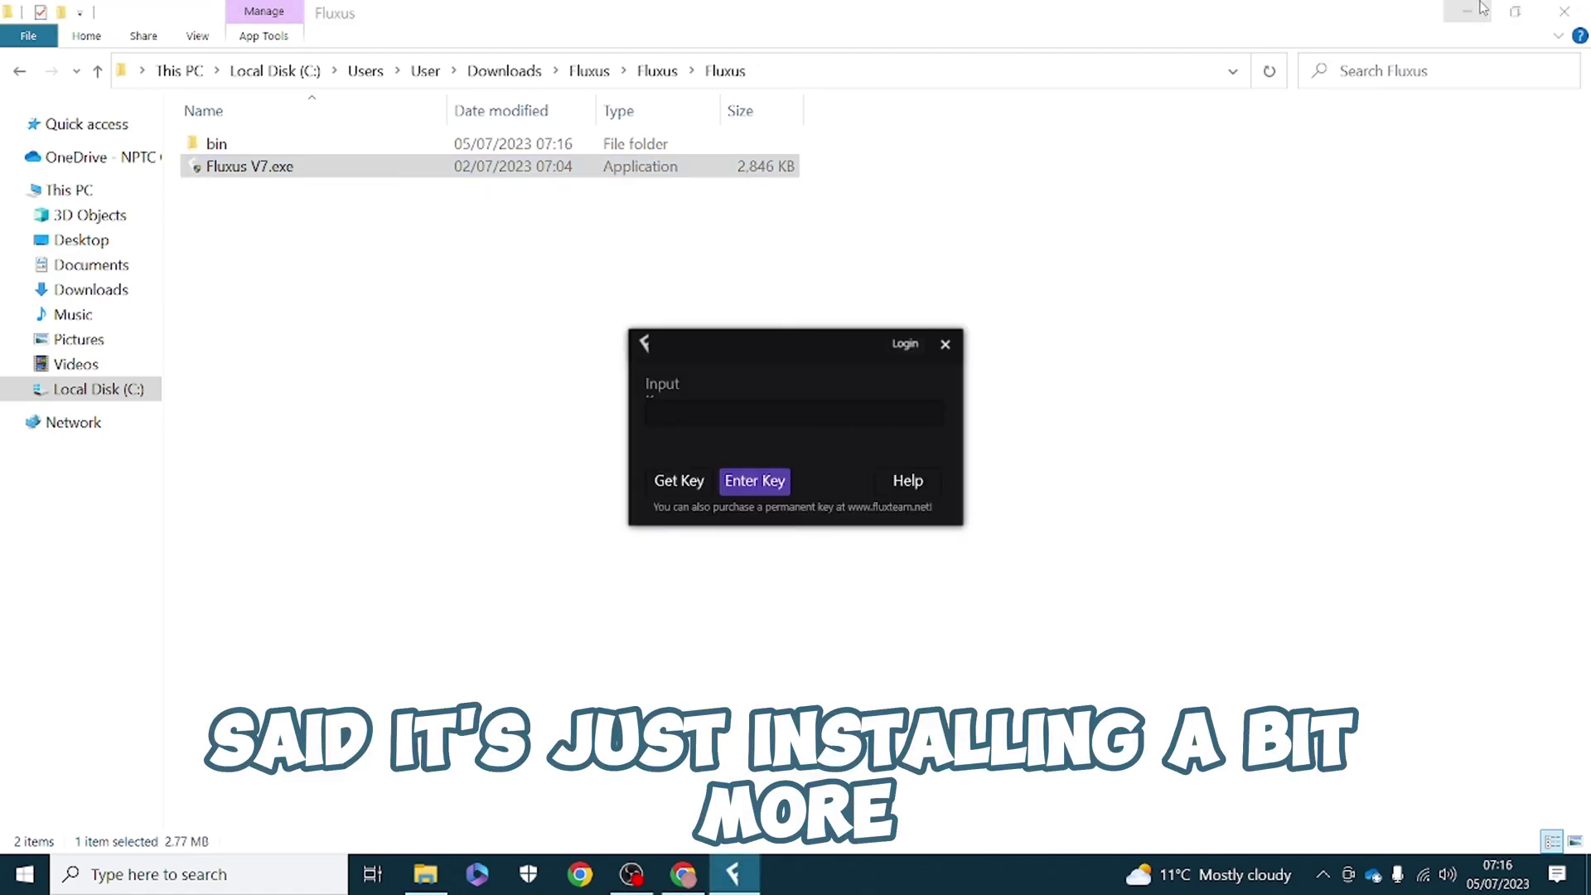
left_click(743, 410)
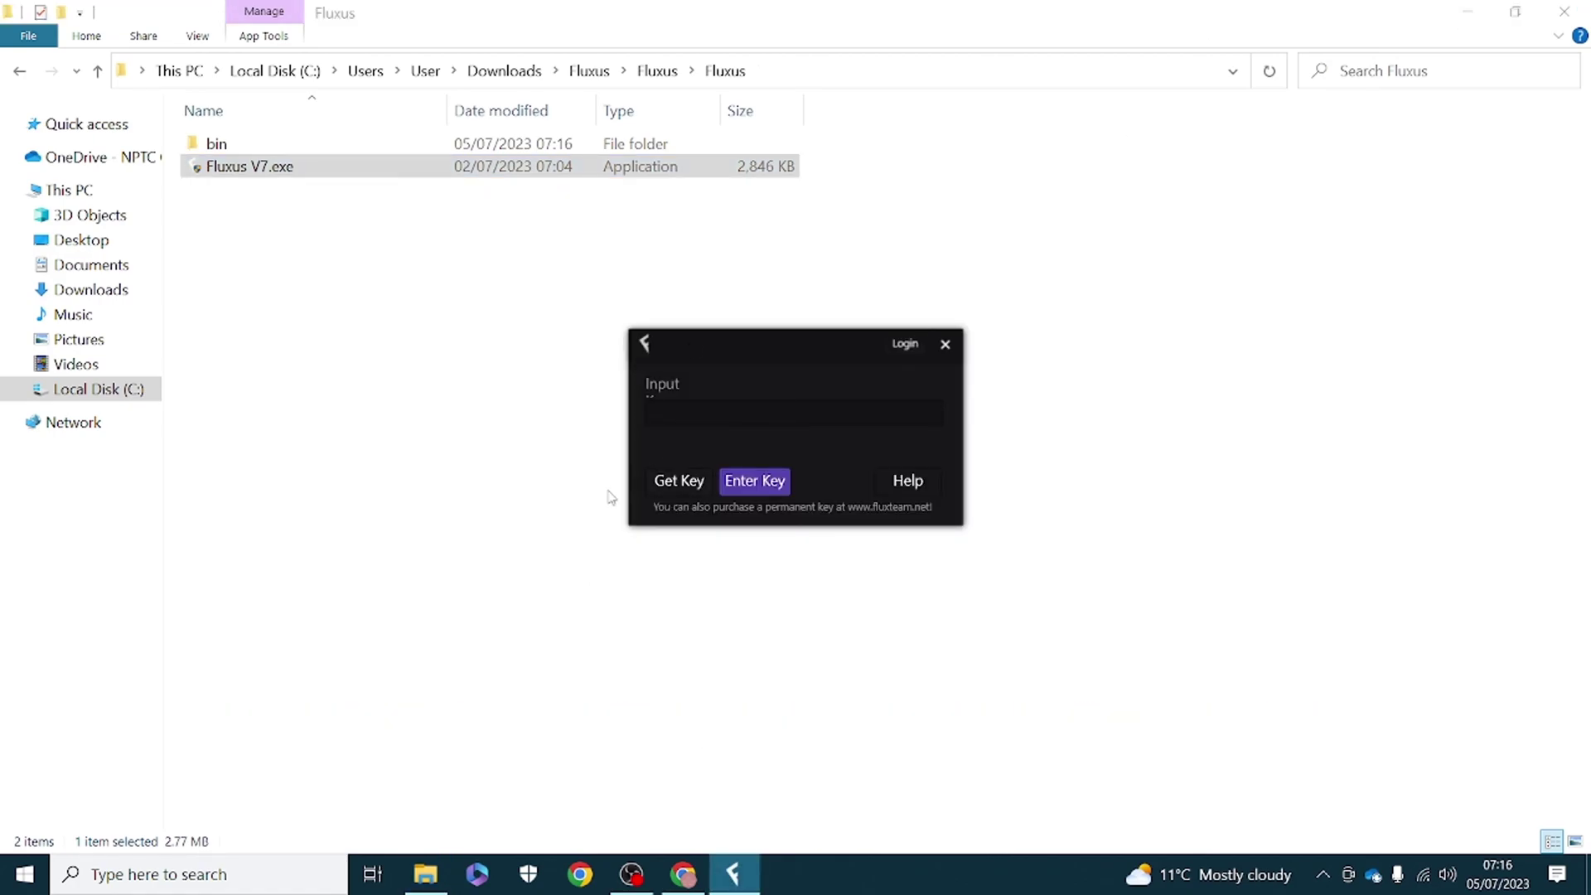
- Move the Fluxus login window aside, start the Get Key check, and close the pop-up tab
left_click_drag(781, 345, 793, 414)
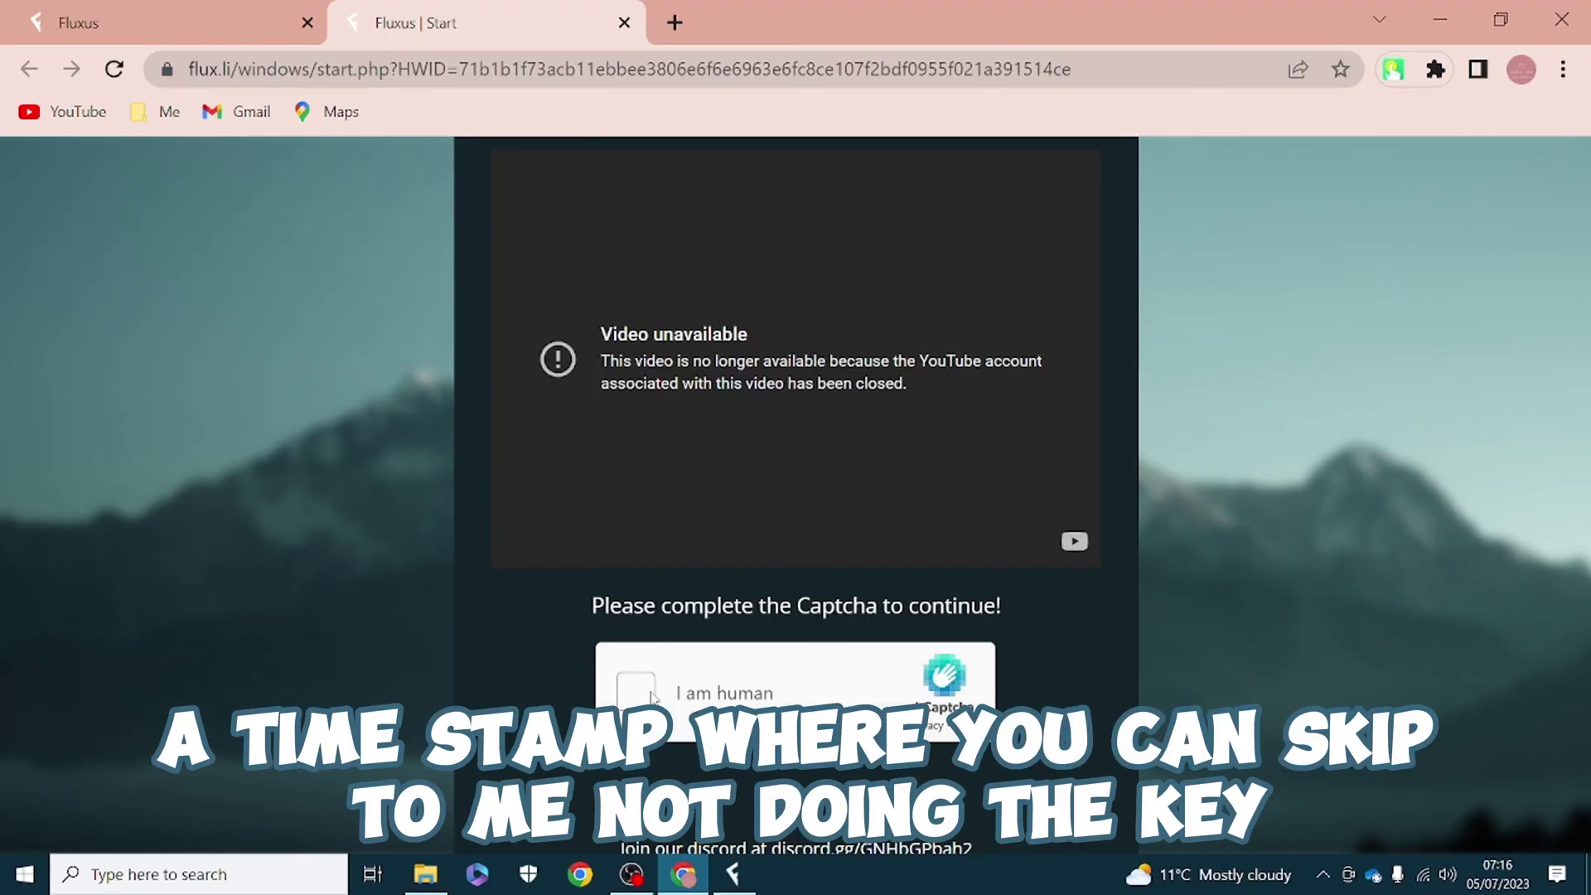
left_click(651, 694)
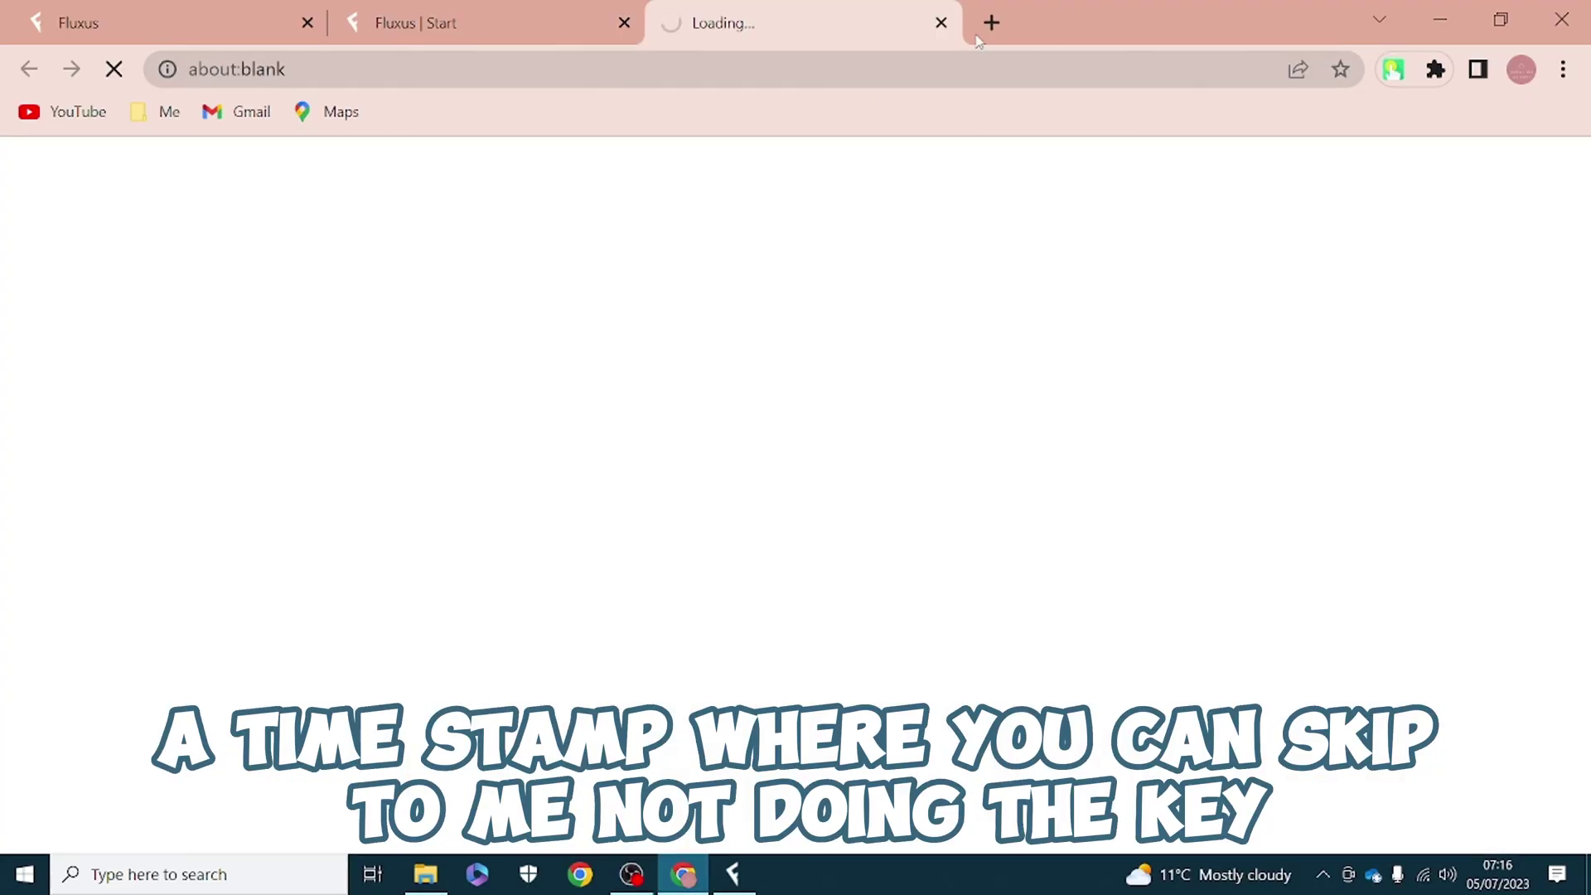
left_click(941, 23)
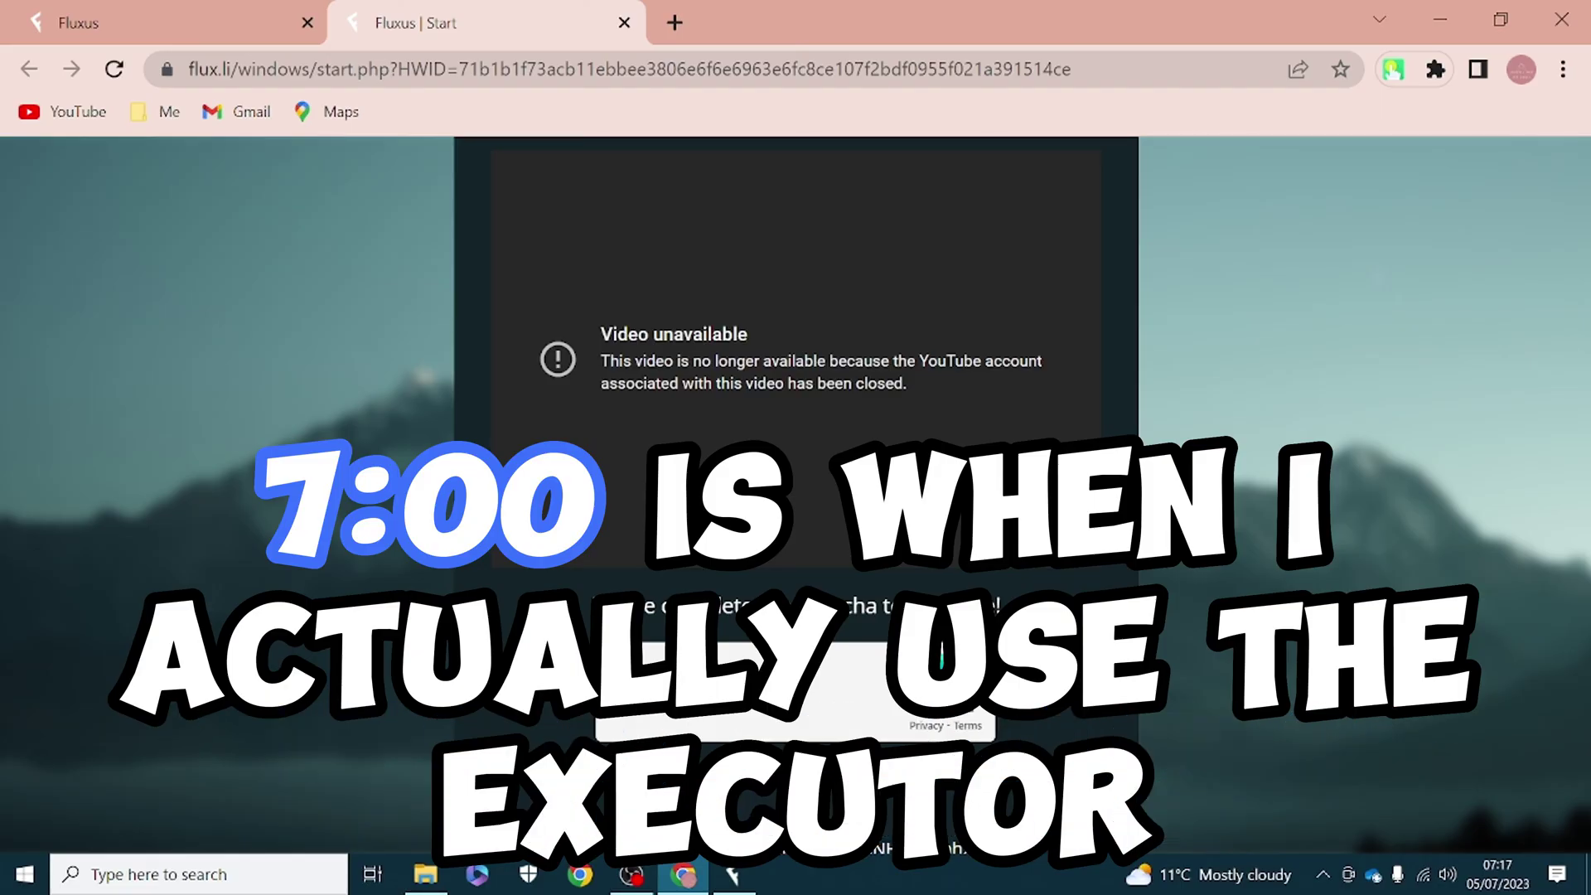
- Solve the hCaptcha animal image challenge and verify it
left_click(635, 691)
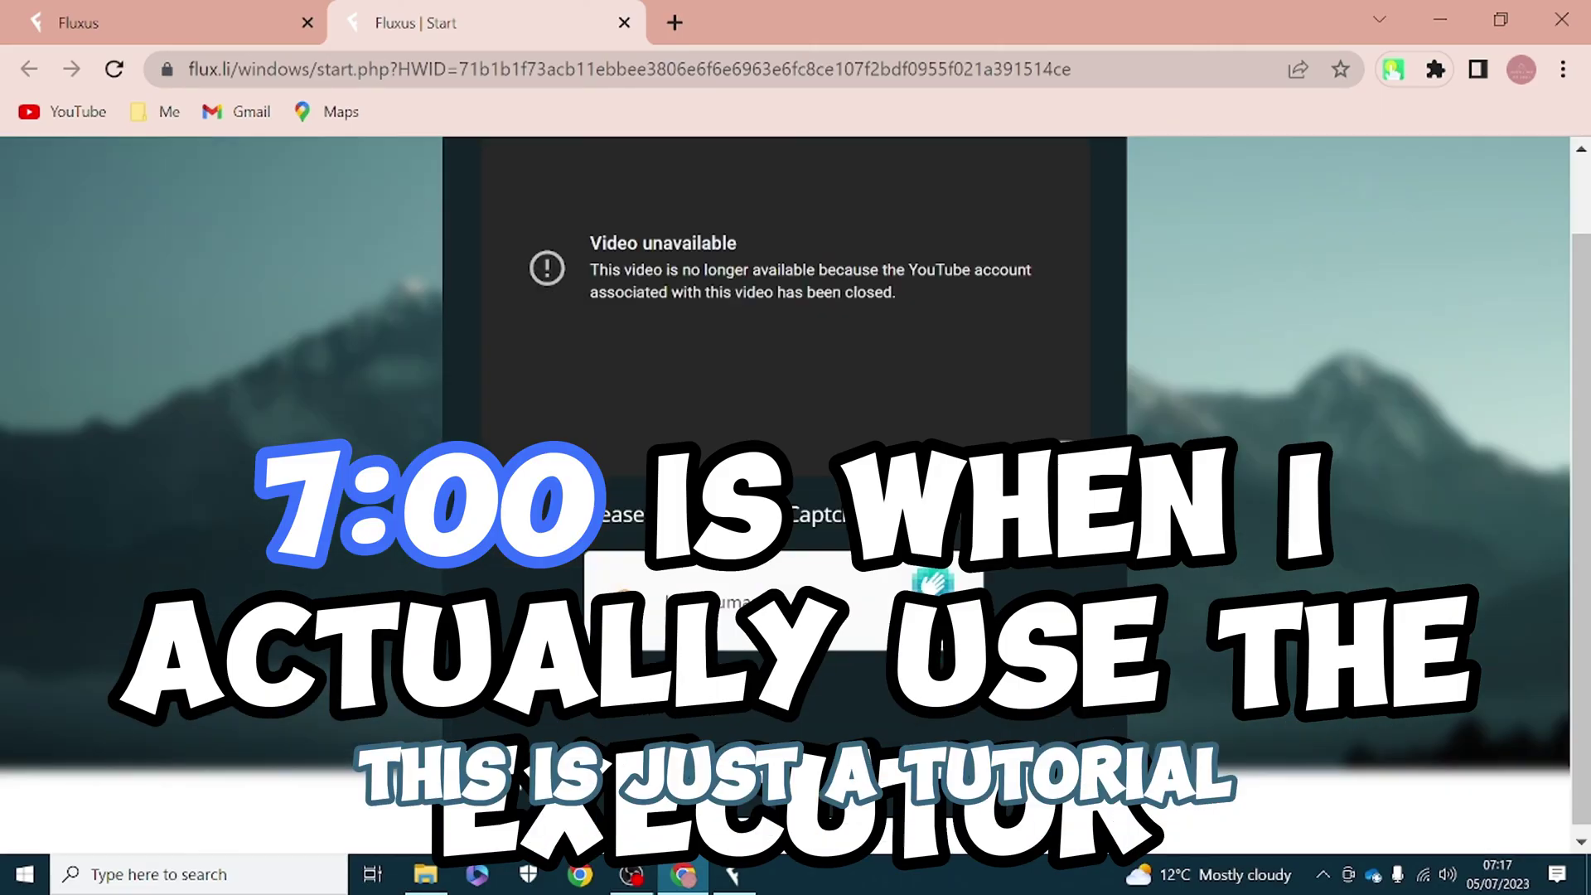
left_click_drag(1581, 580, 1581, 504)
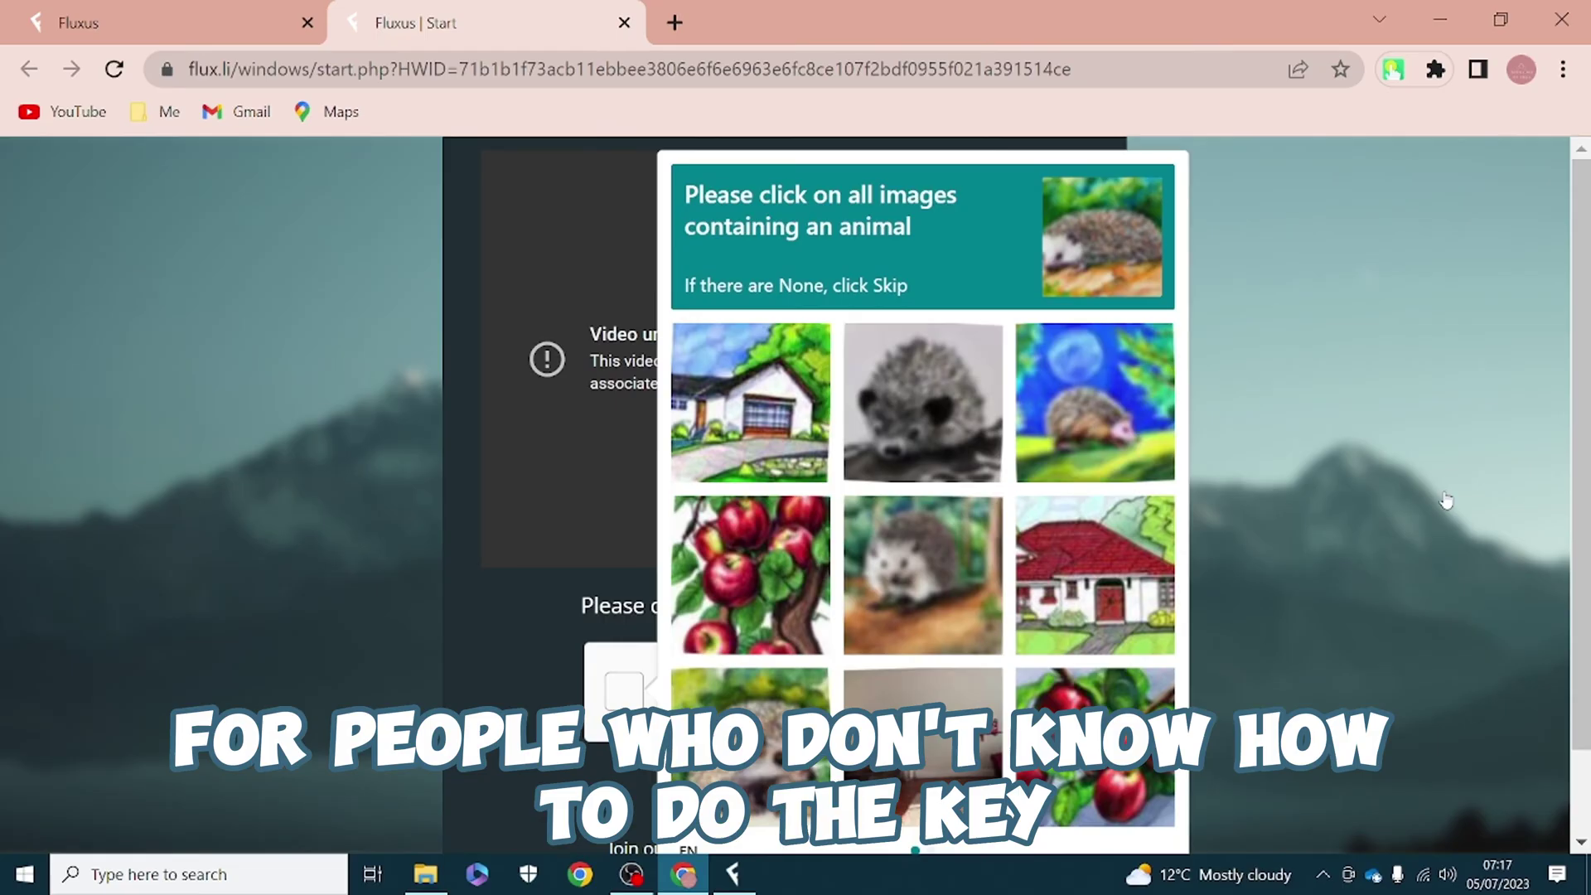
scroll(1446, 501, "down", 2)
scroll(980, 531, "up", 2)
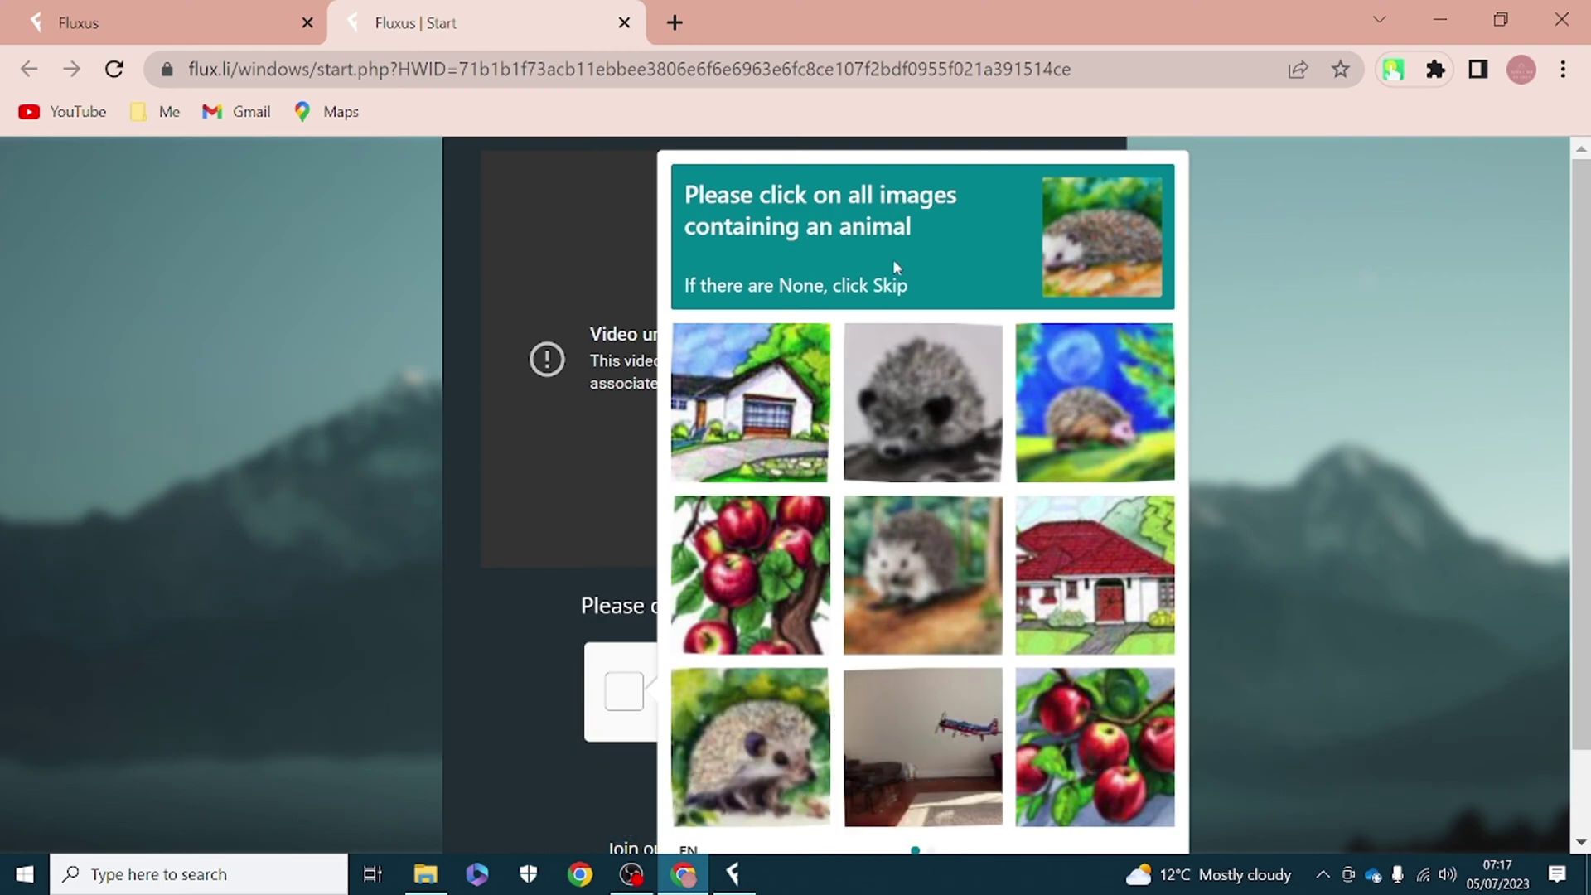
scroll(903, 290, "down", 1)
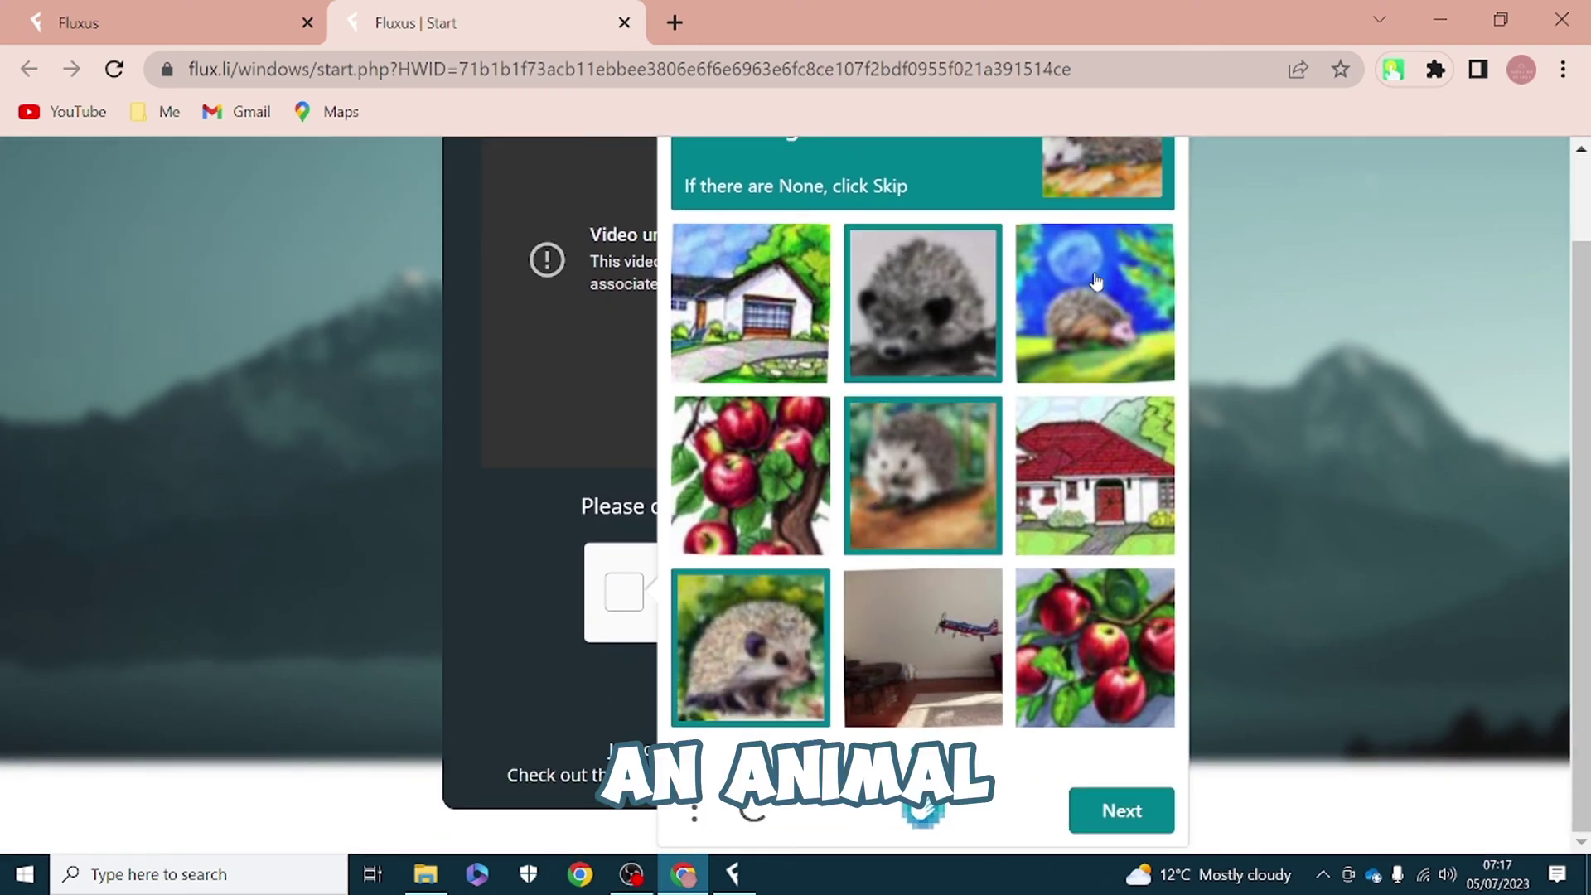
left_click(1091, 804)
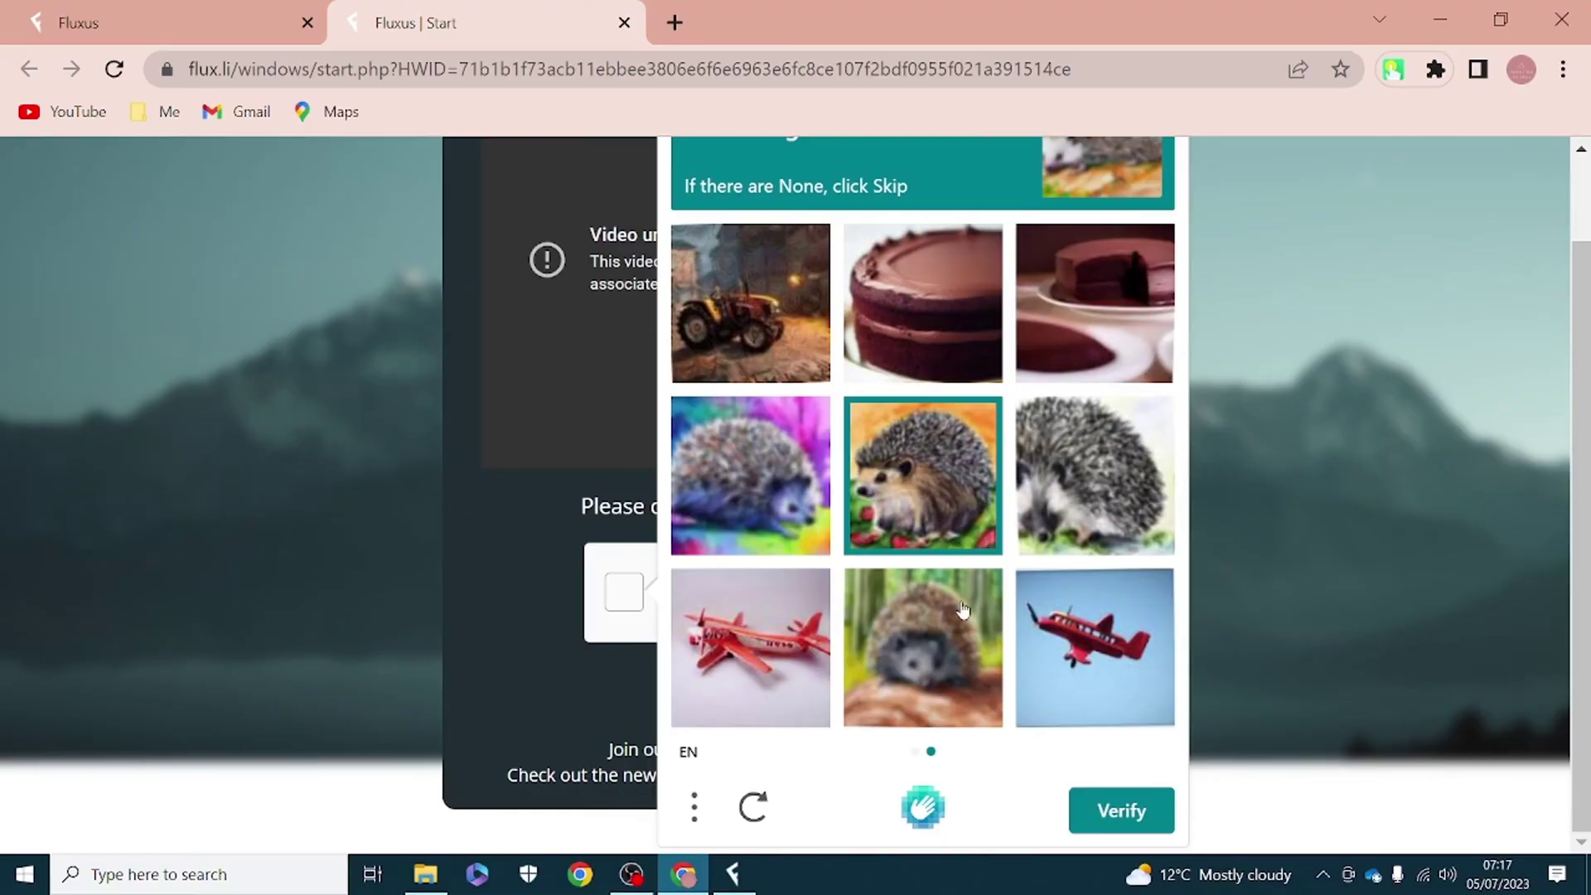
left_click(1108, 797)
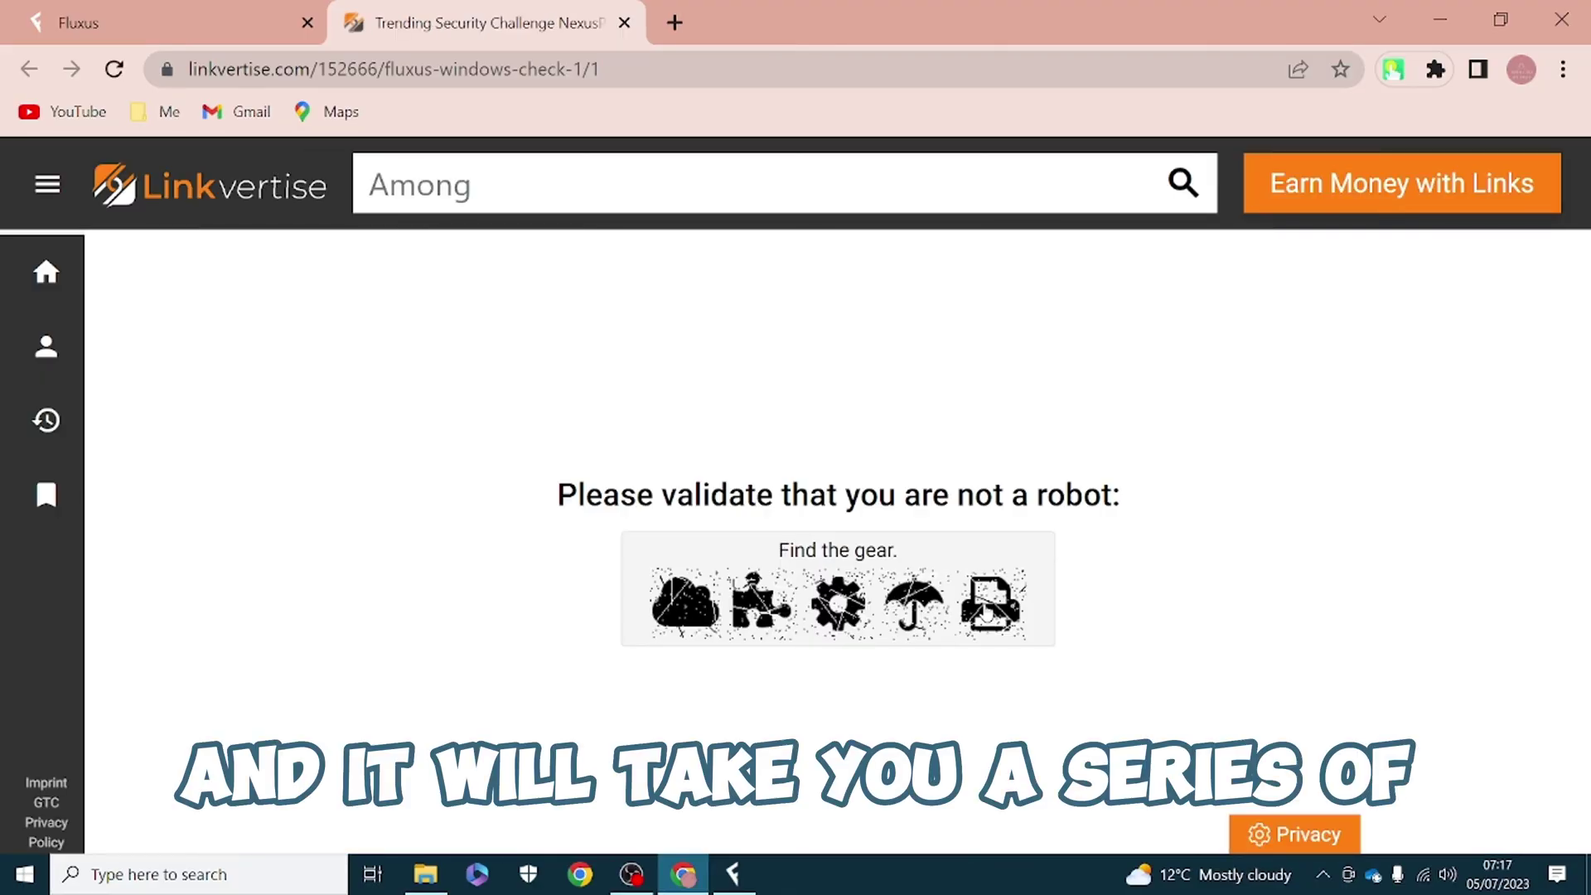
- Solve the find-the-gear check, choose Free Access with Ads, and finish the gaming laptop task
left_click(853, 607)
scroll(994, 572, "down", 10)
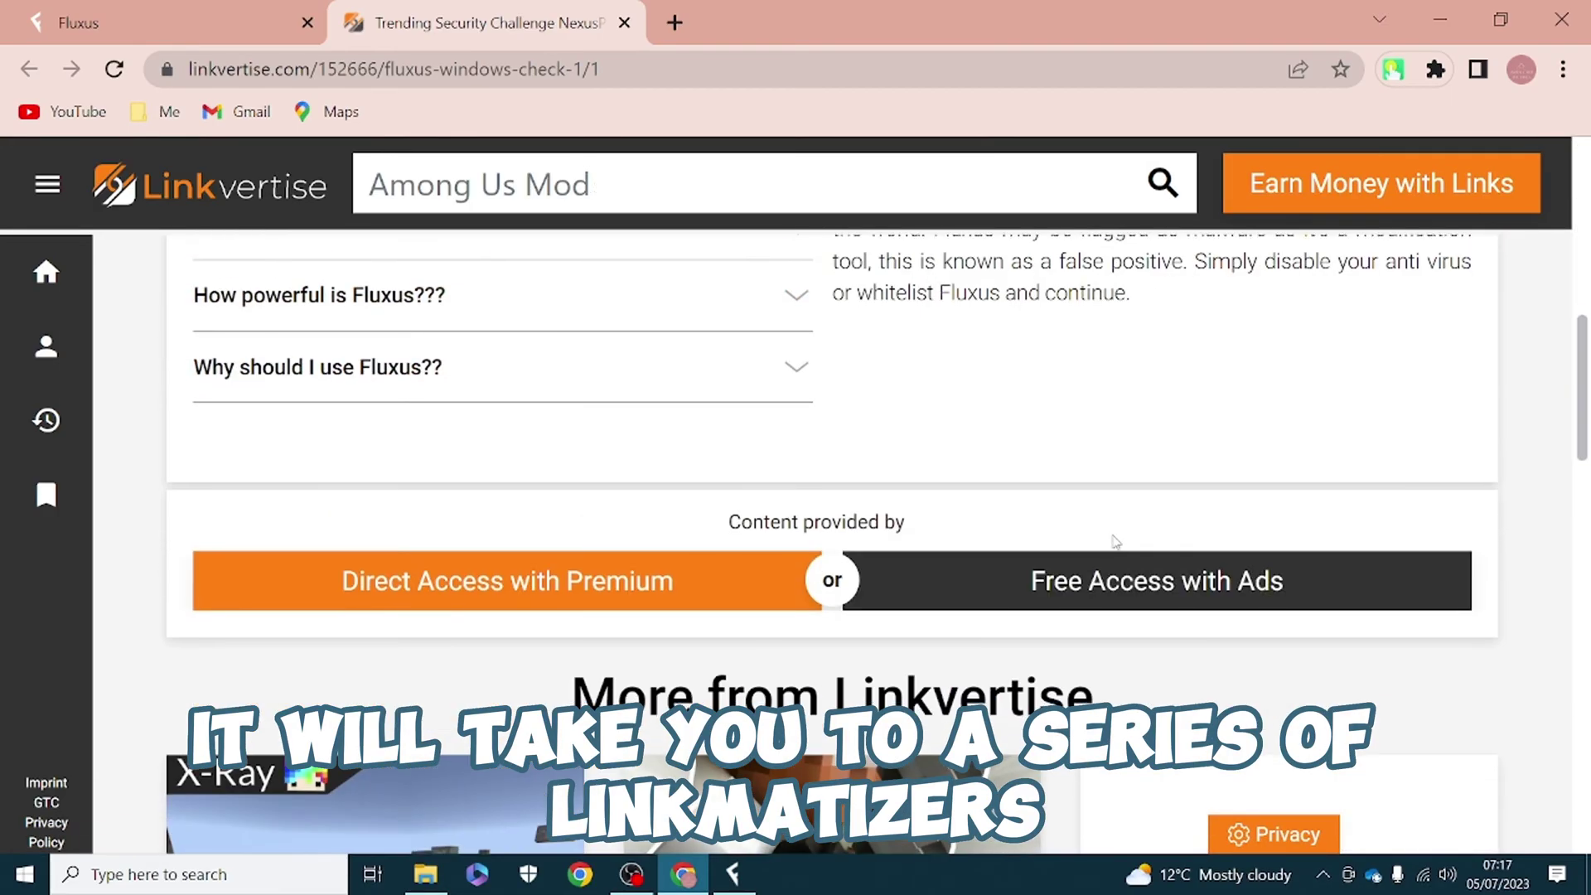
left_click(1033, 576)
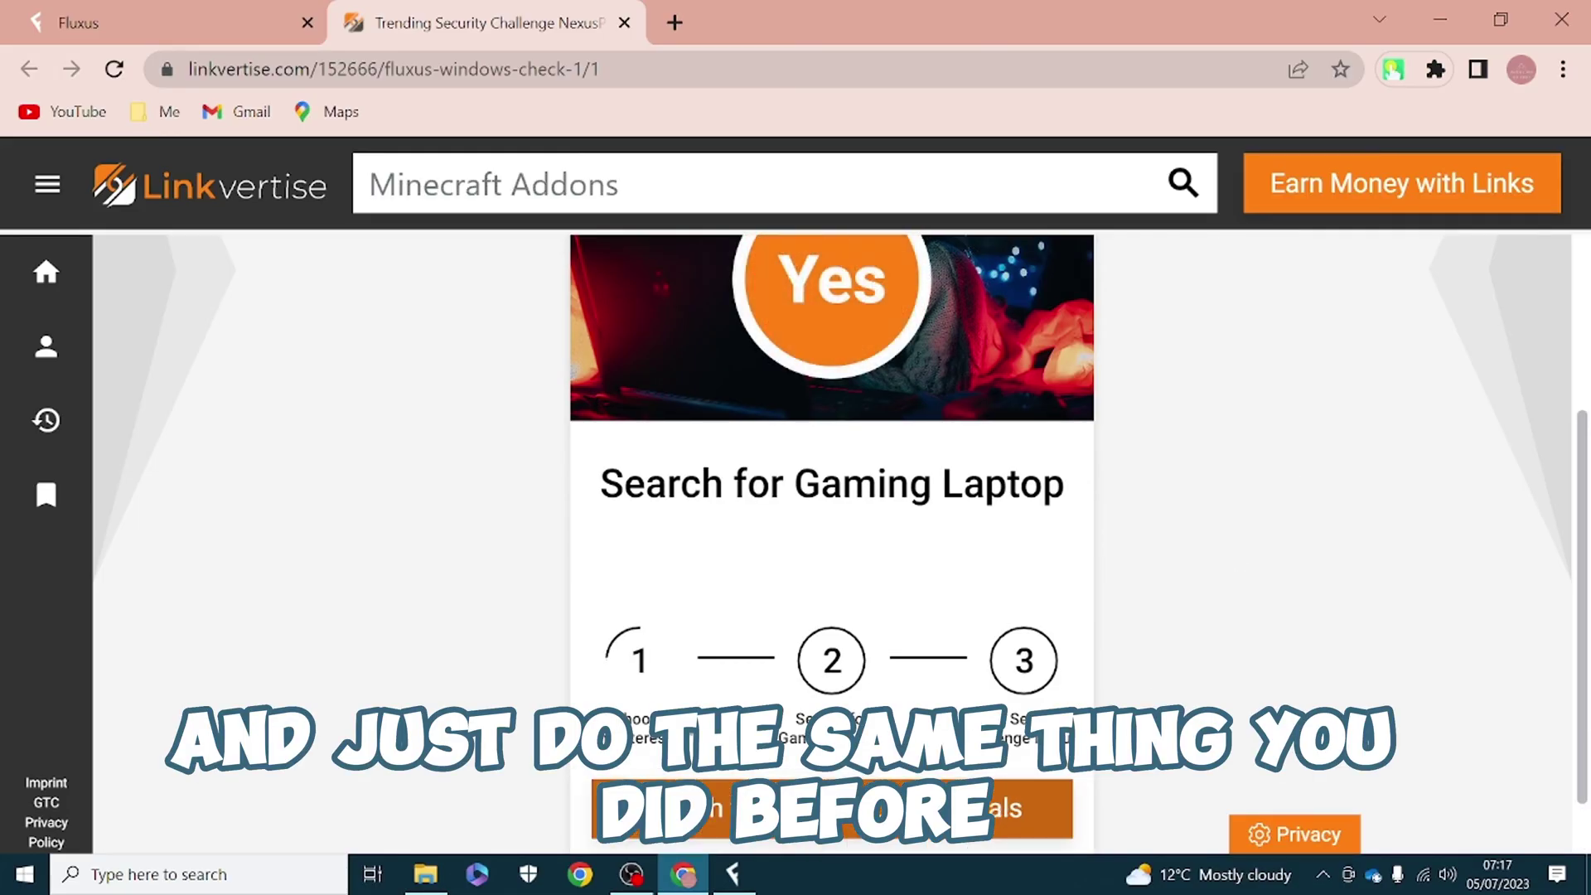
left_click(961, 821)
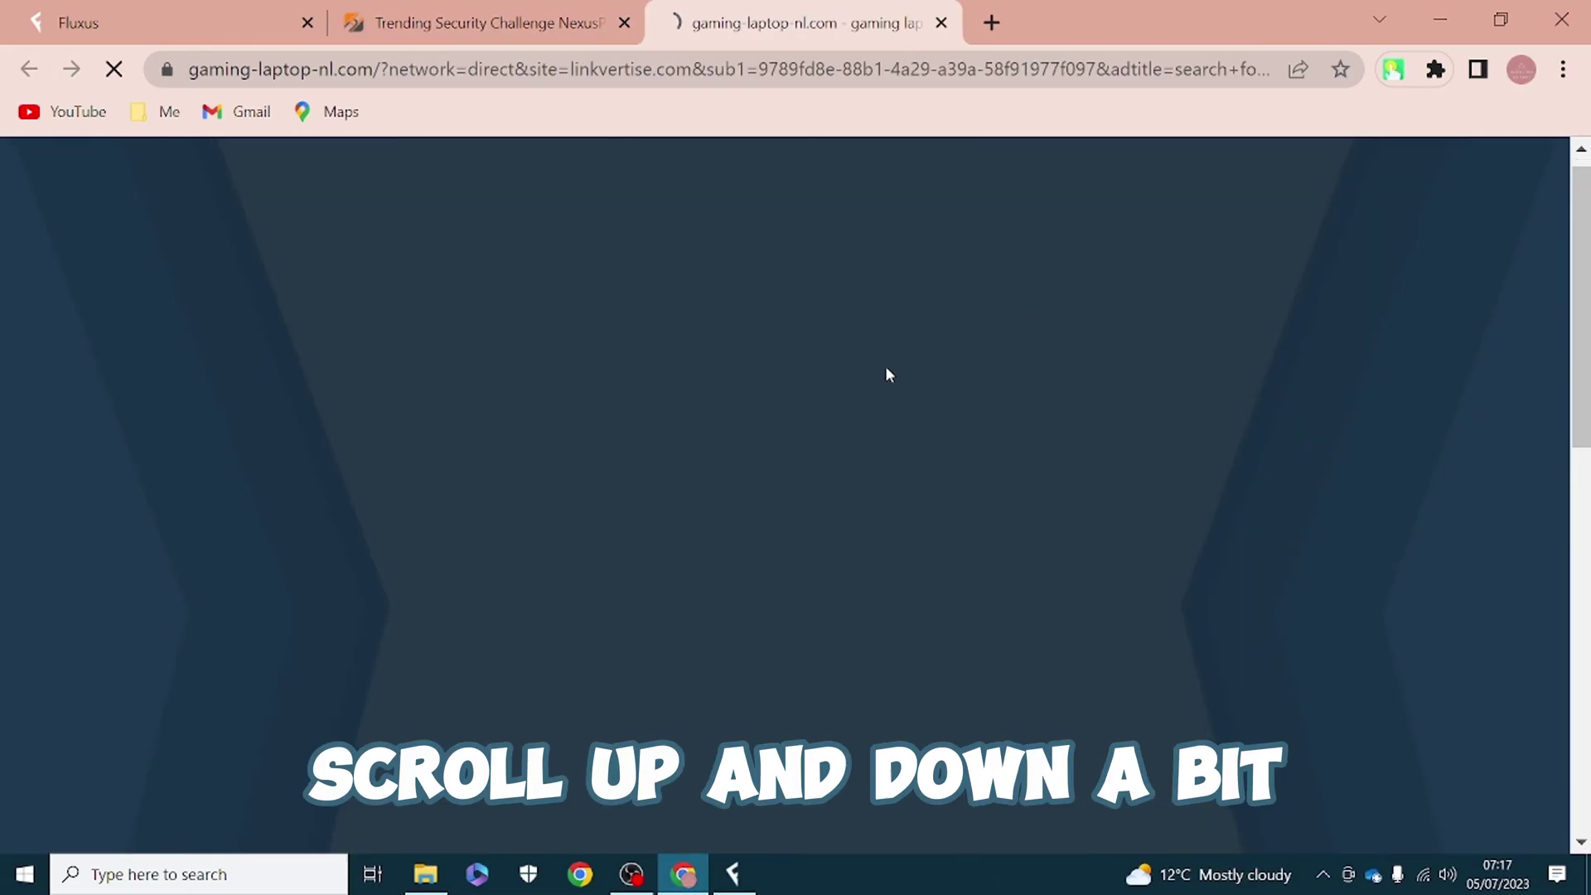
scroll(885, 365, "down", 8)
scroll(884, 358, "up", 10)
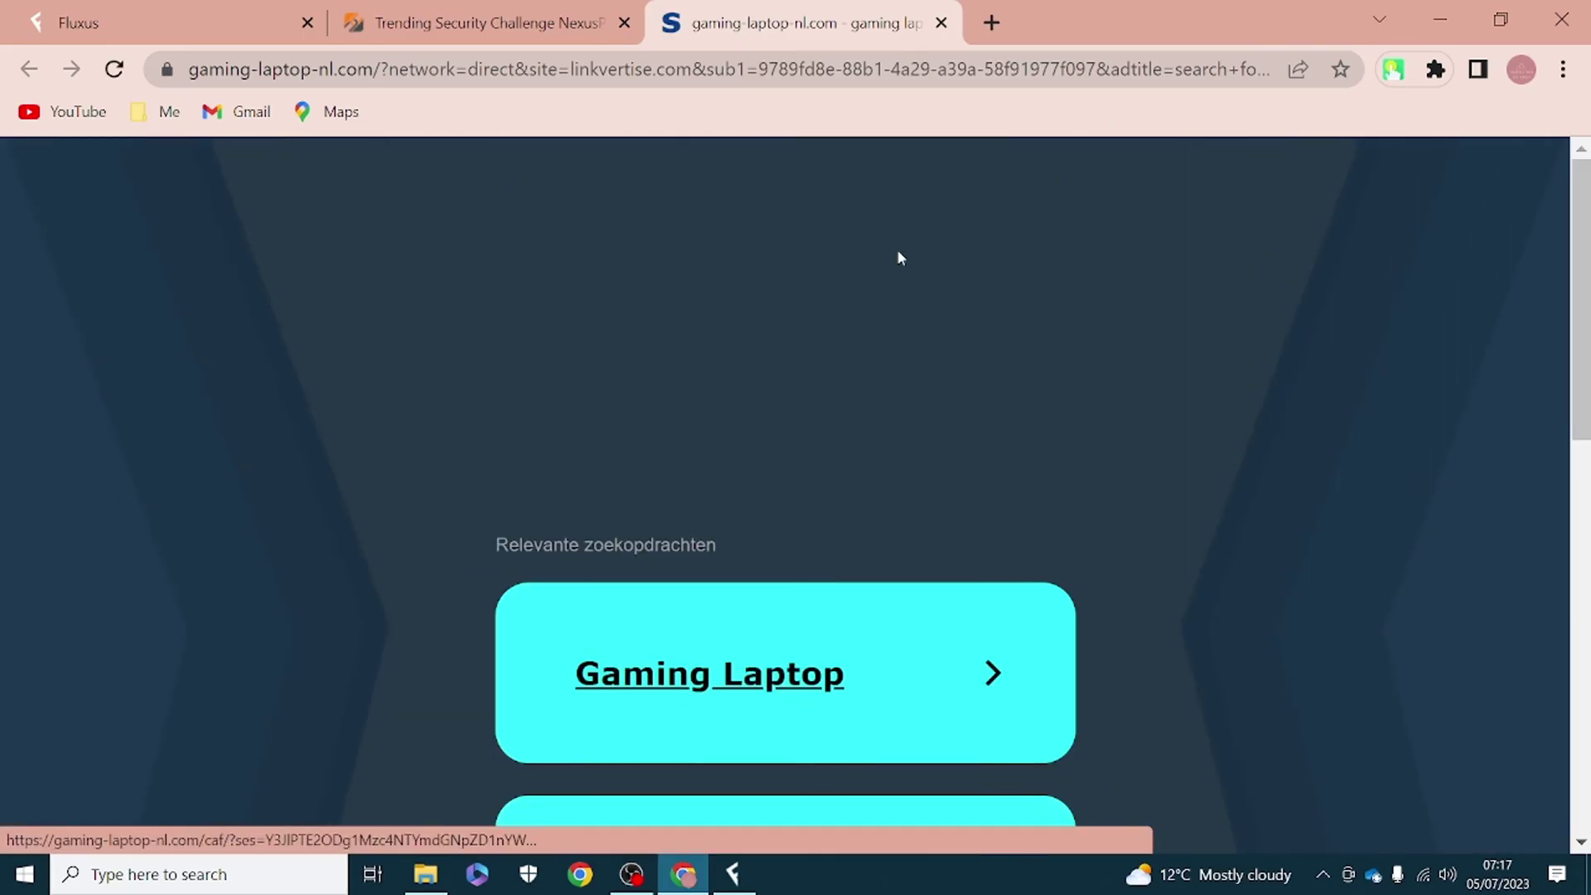
left_click(940, 23)
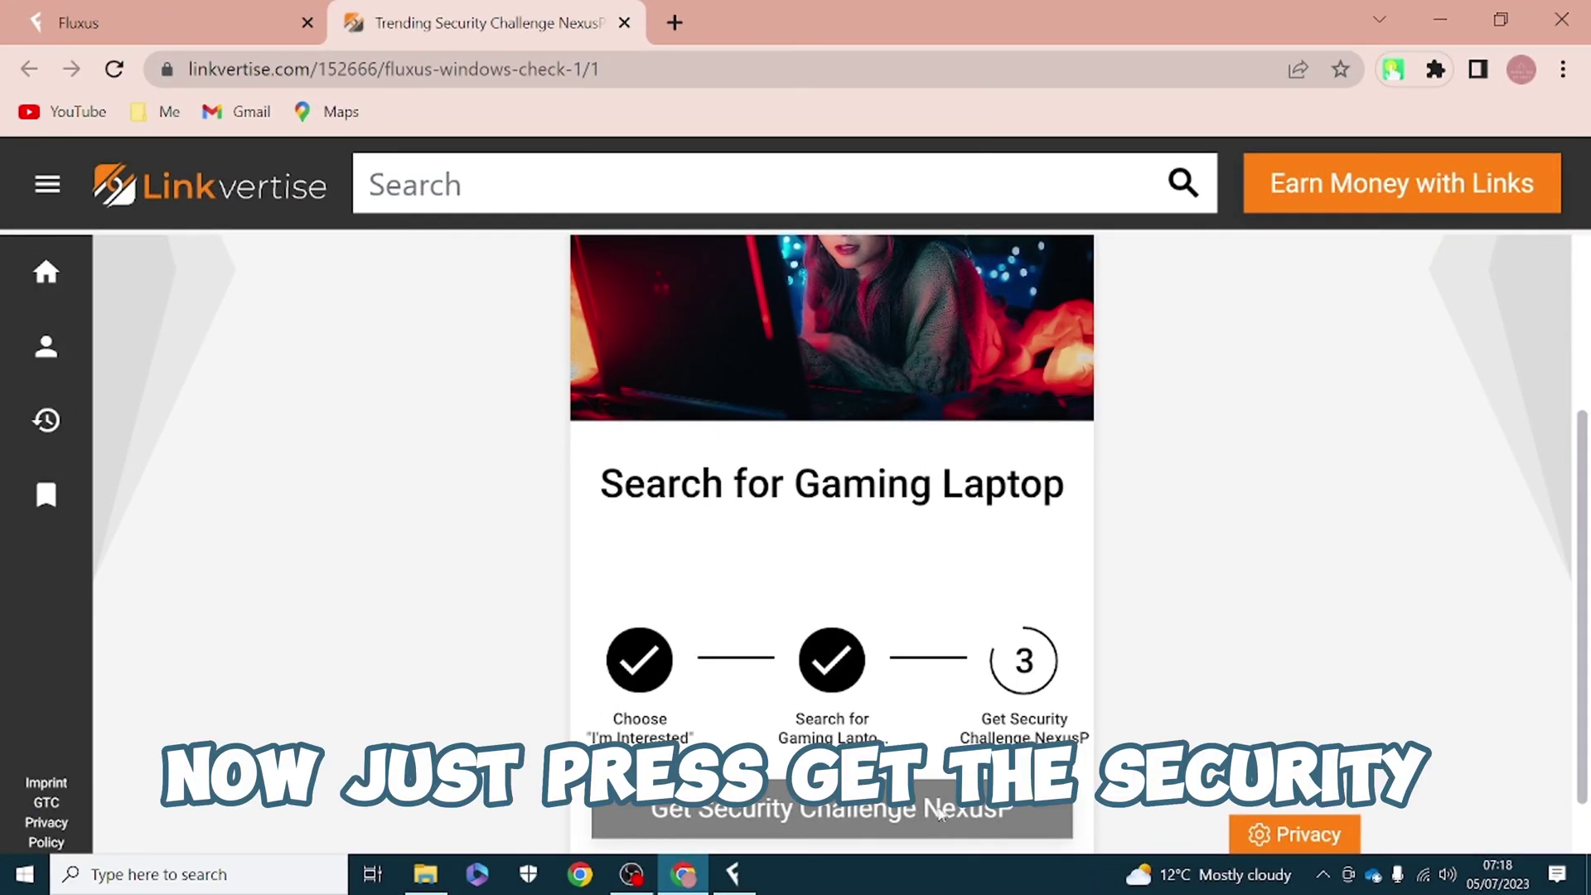
- Continue past the last checkpoint and close leftover Linkvertise and ad tabs
left_click(941, 814)
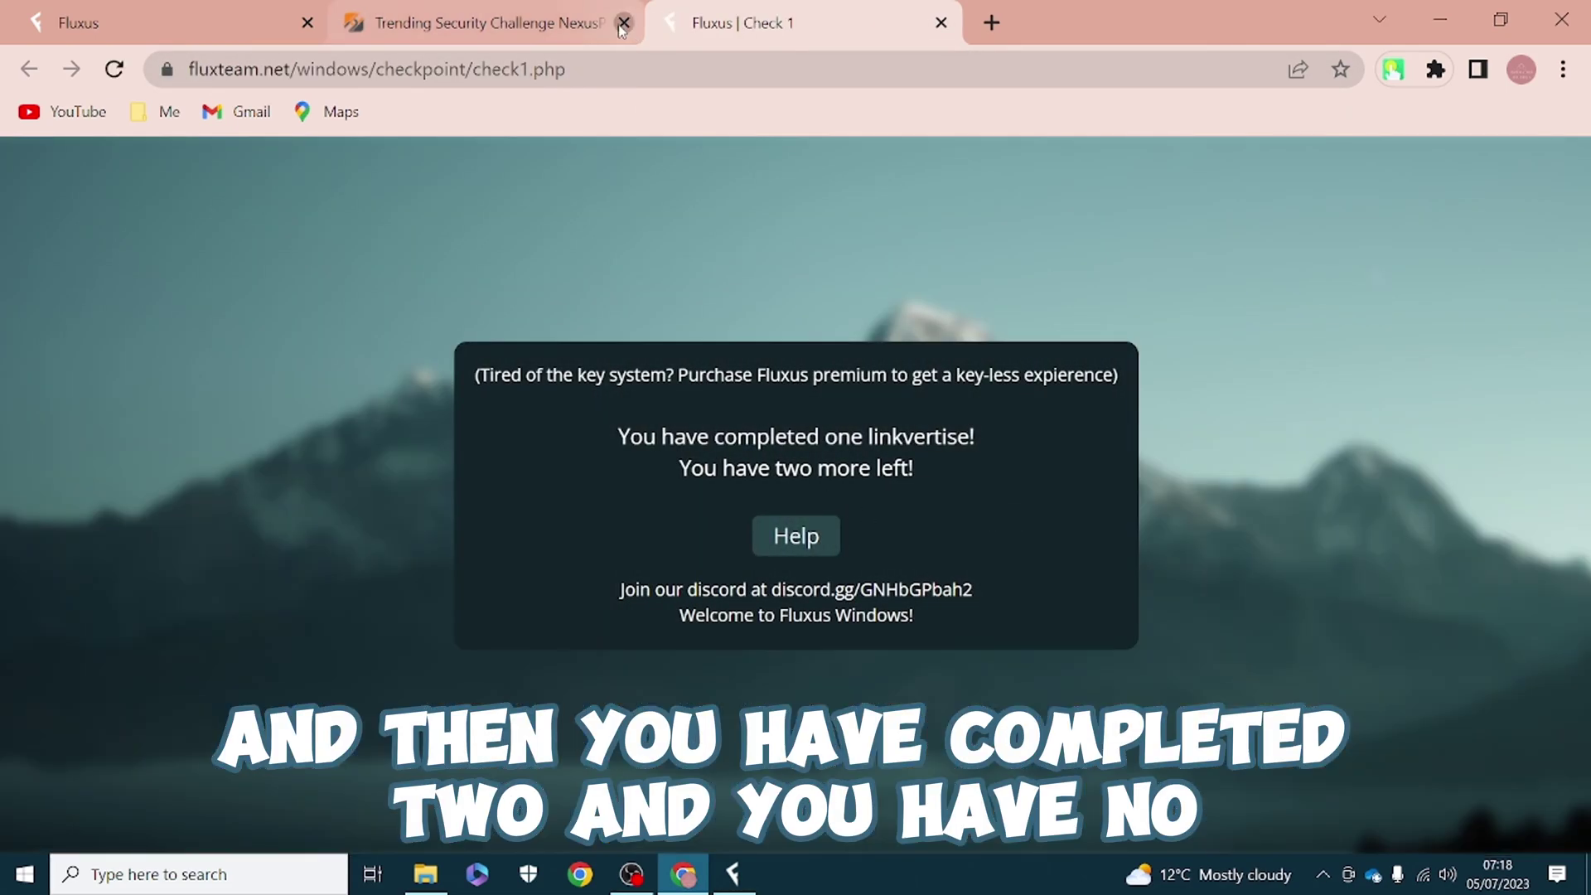
left_click(624, 22)
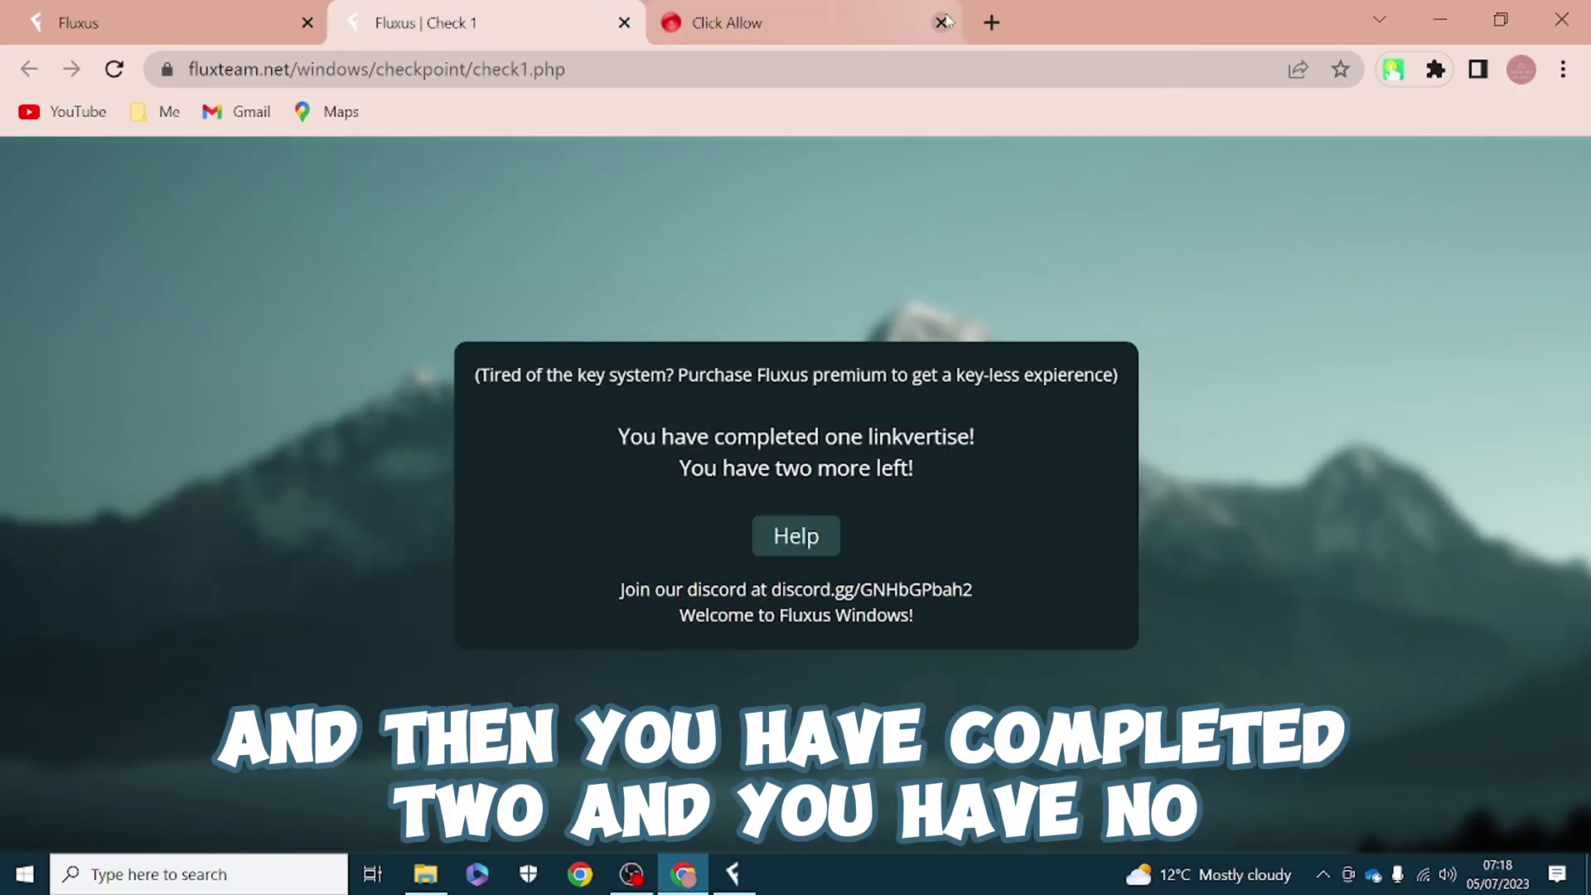
left_click(942, 22)
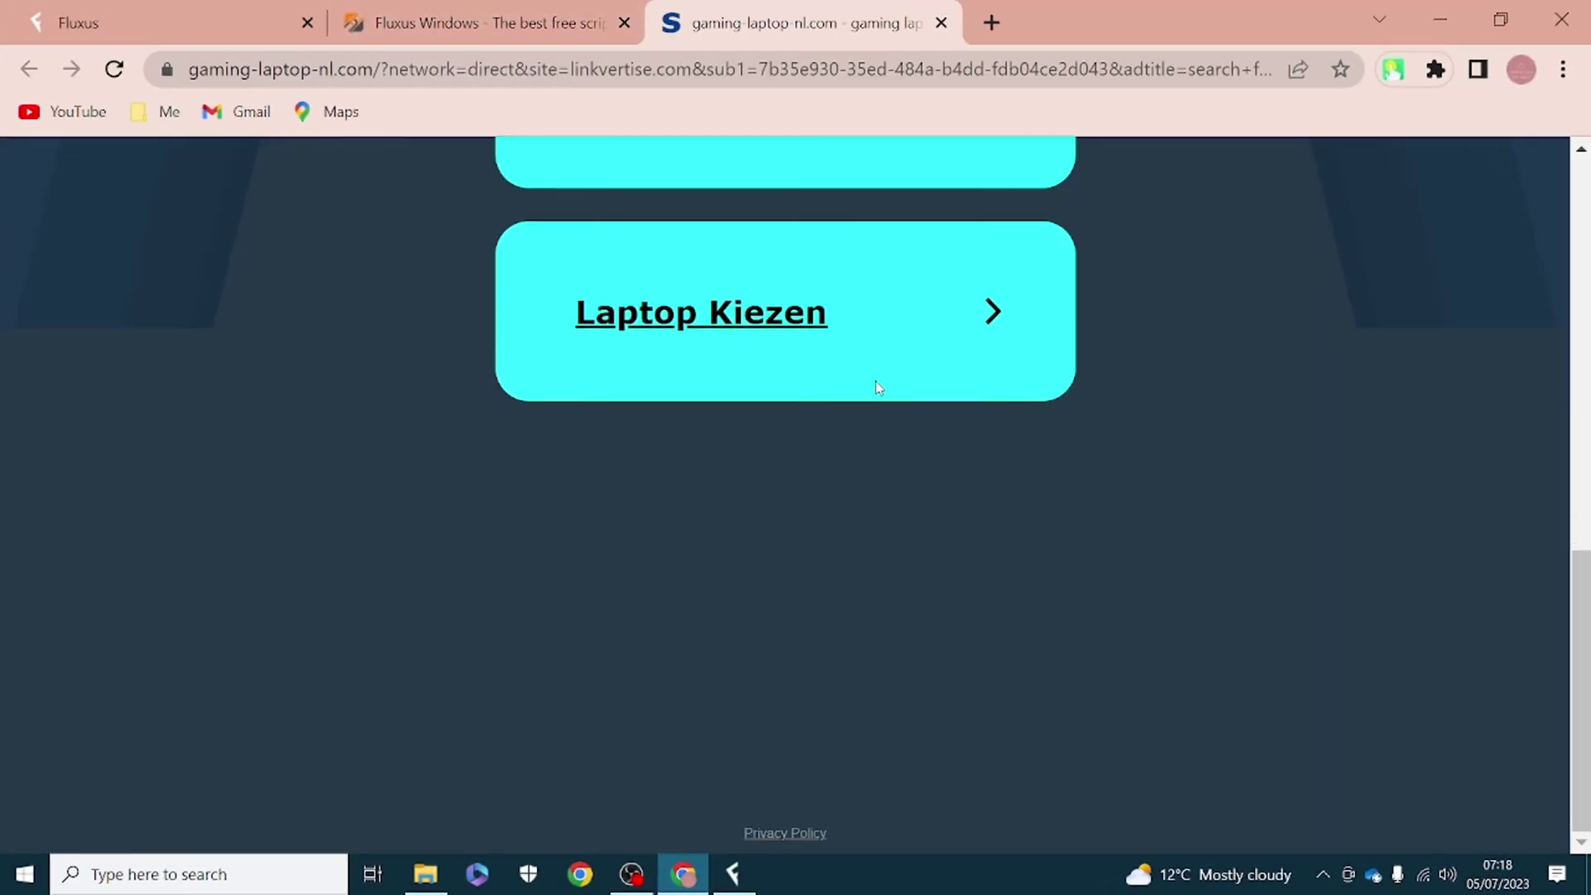
scroll(878, 385, "up", 6)
scroll(879, 387, "up", 5)
left_click(941, 22)
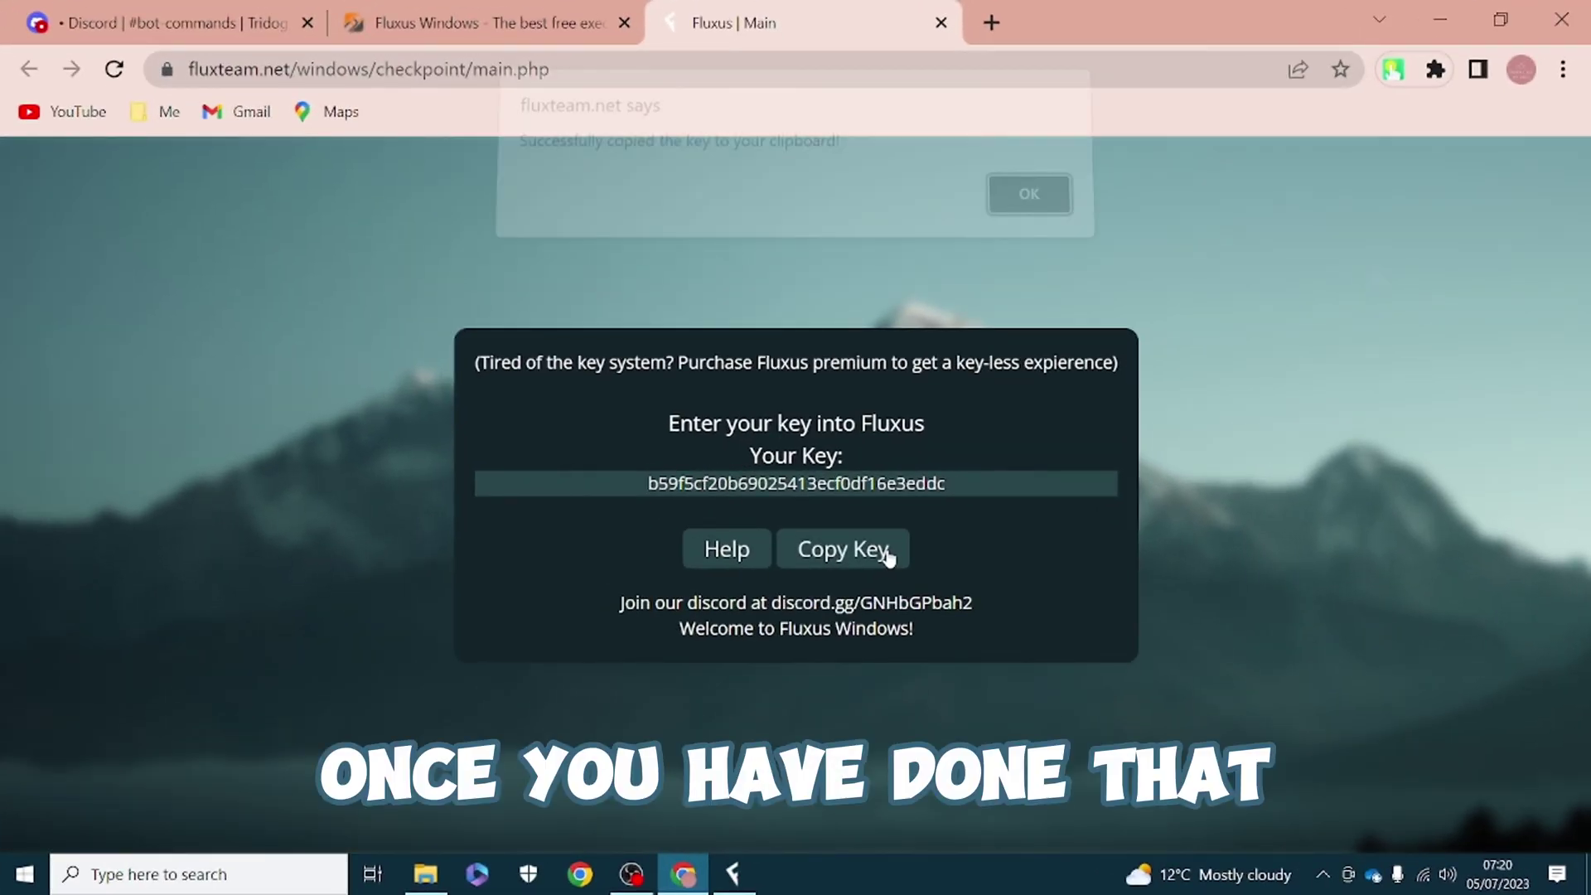
- Copy the generated Fluxus key and submit it in the Fluxus login window
left_click(854, 518)
left_click(1039, 226)
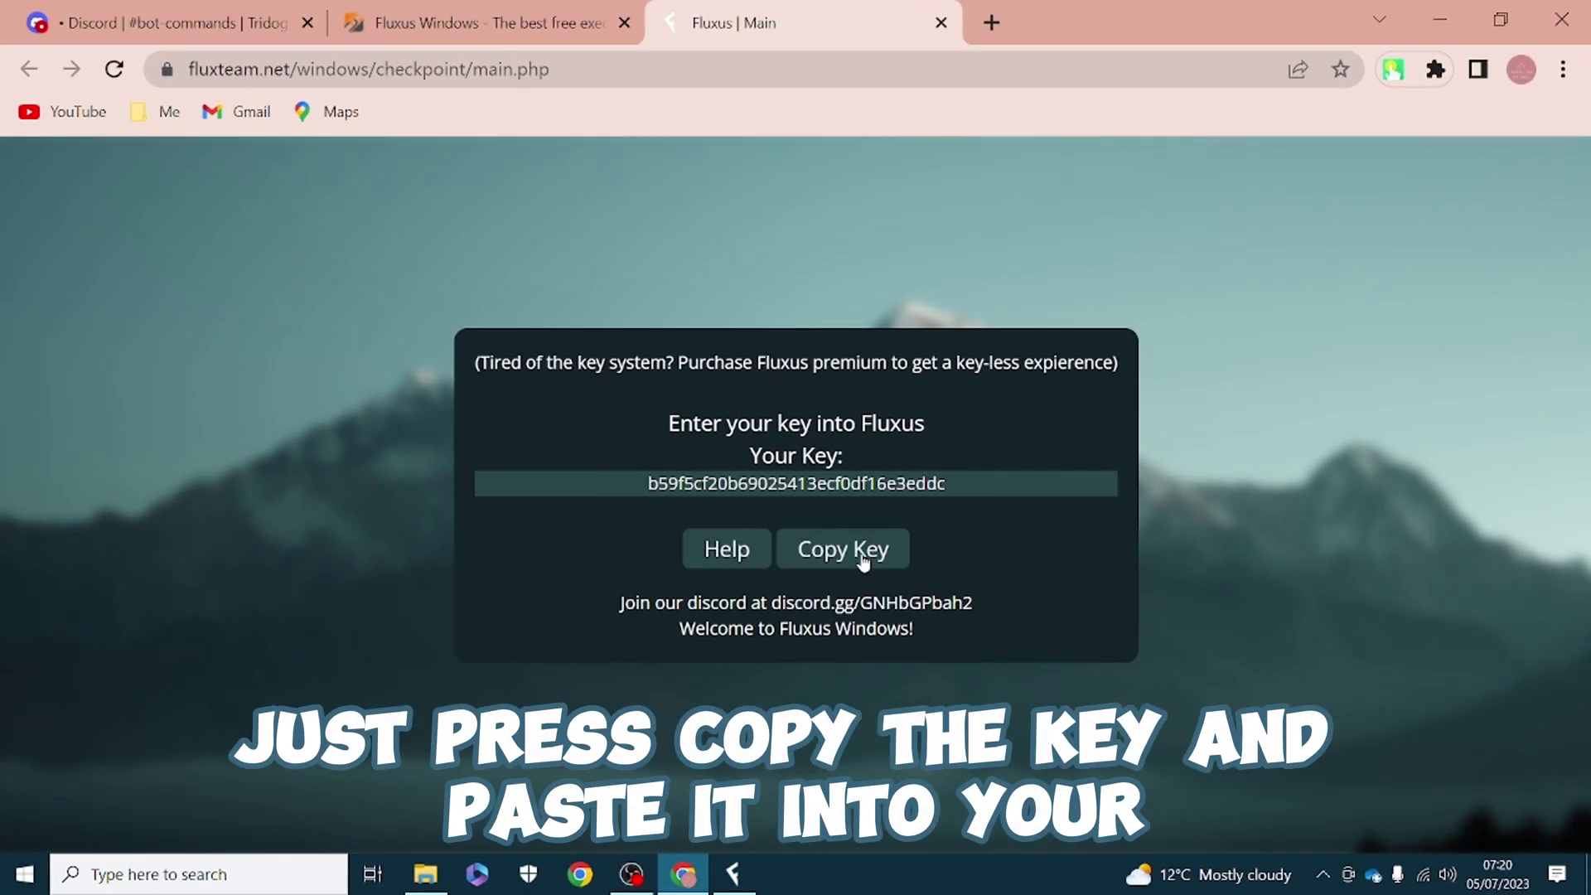
left_click(729, 878)
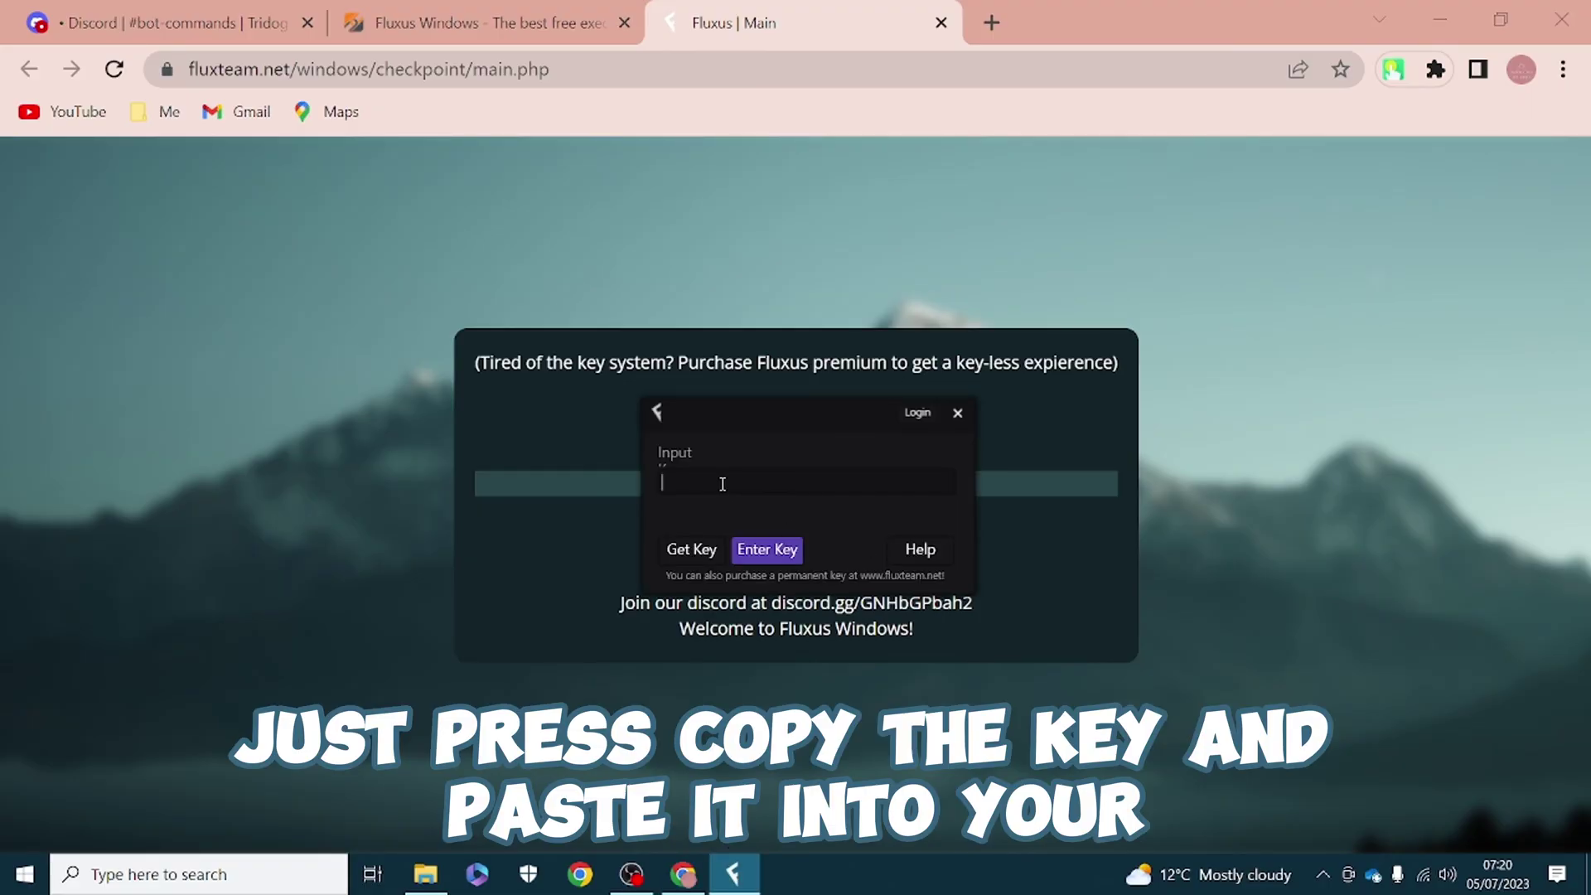
left_click(785, 551)
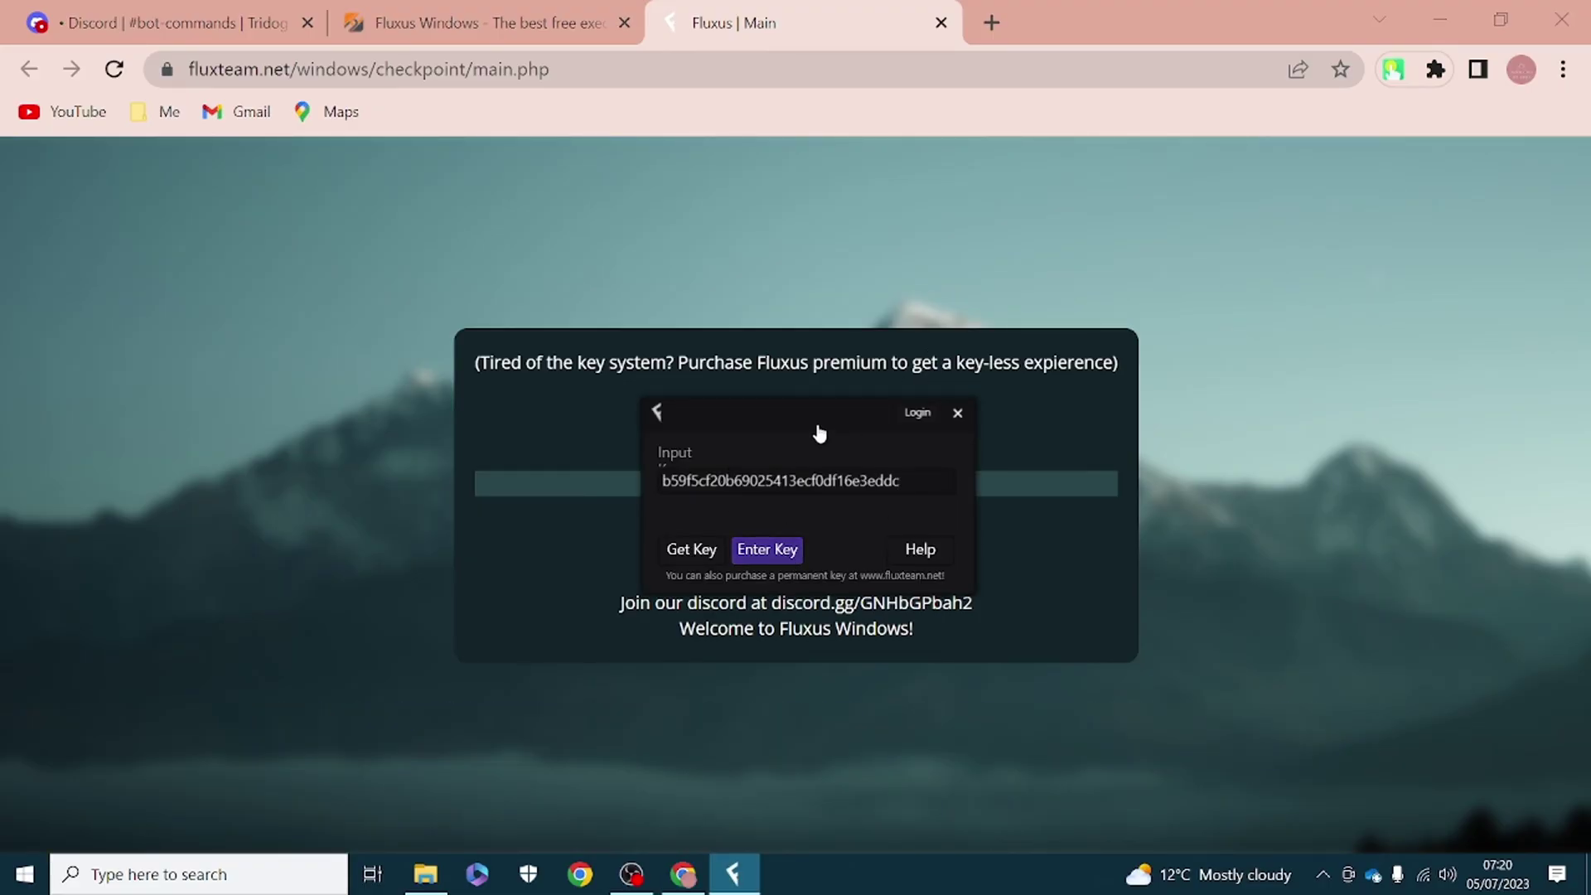
- Close the Fluxus web tabs and delete all welcome text from Script1
left_click(941, 23)
left_click(625, 23)
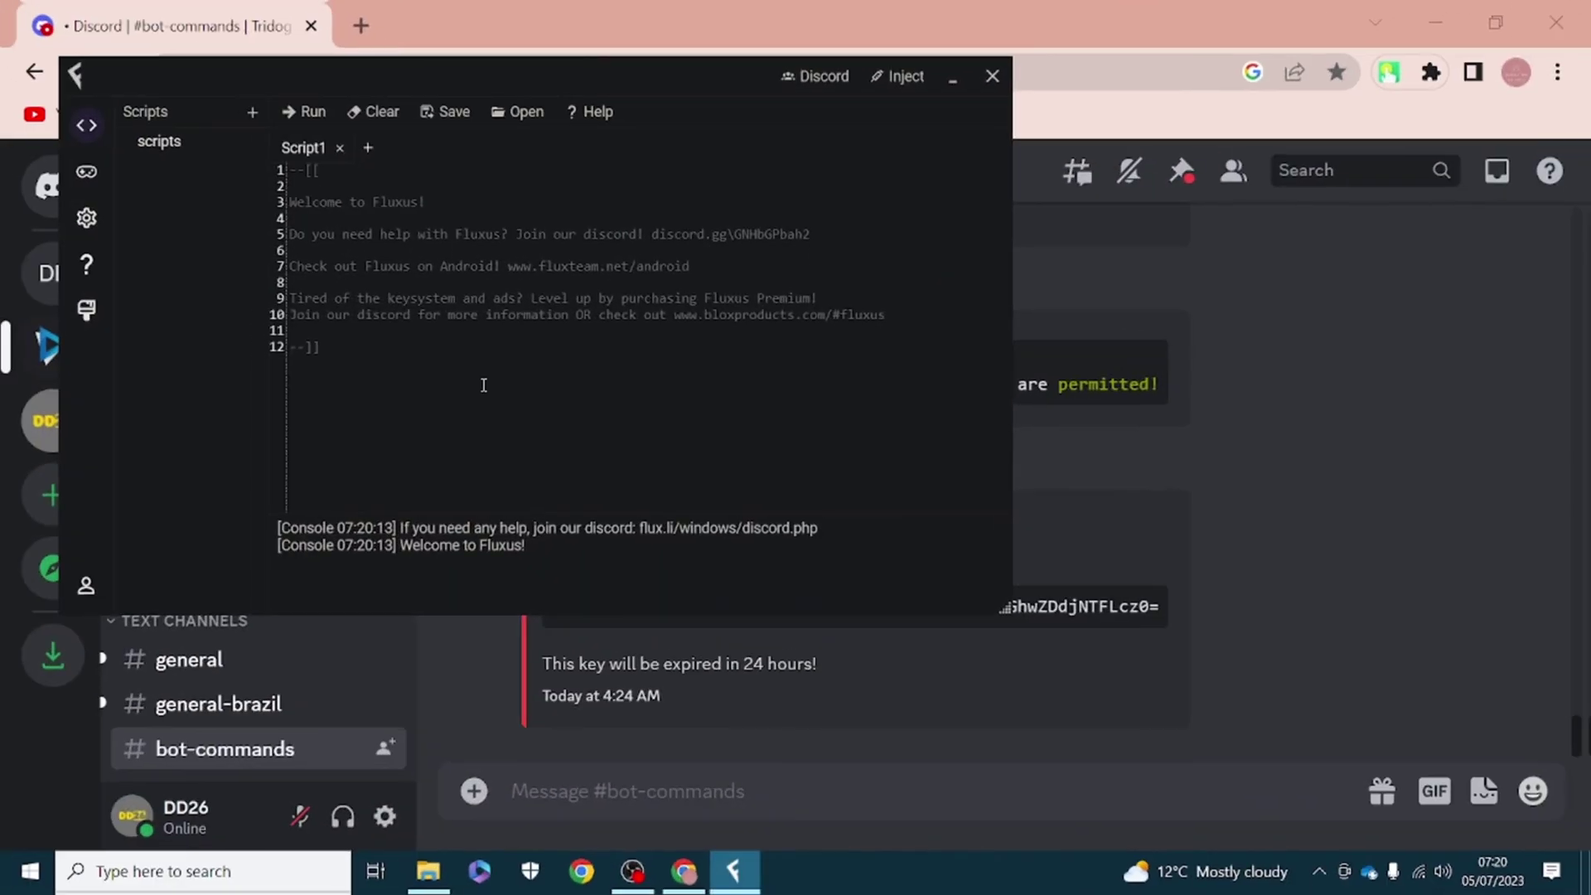
key("ctrl+a")
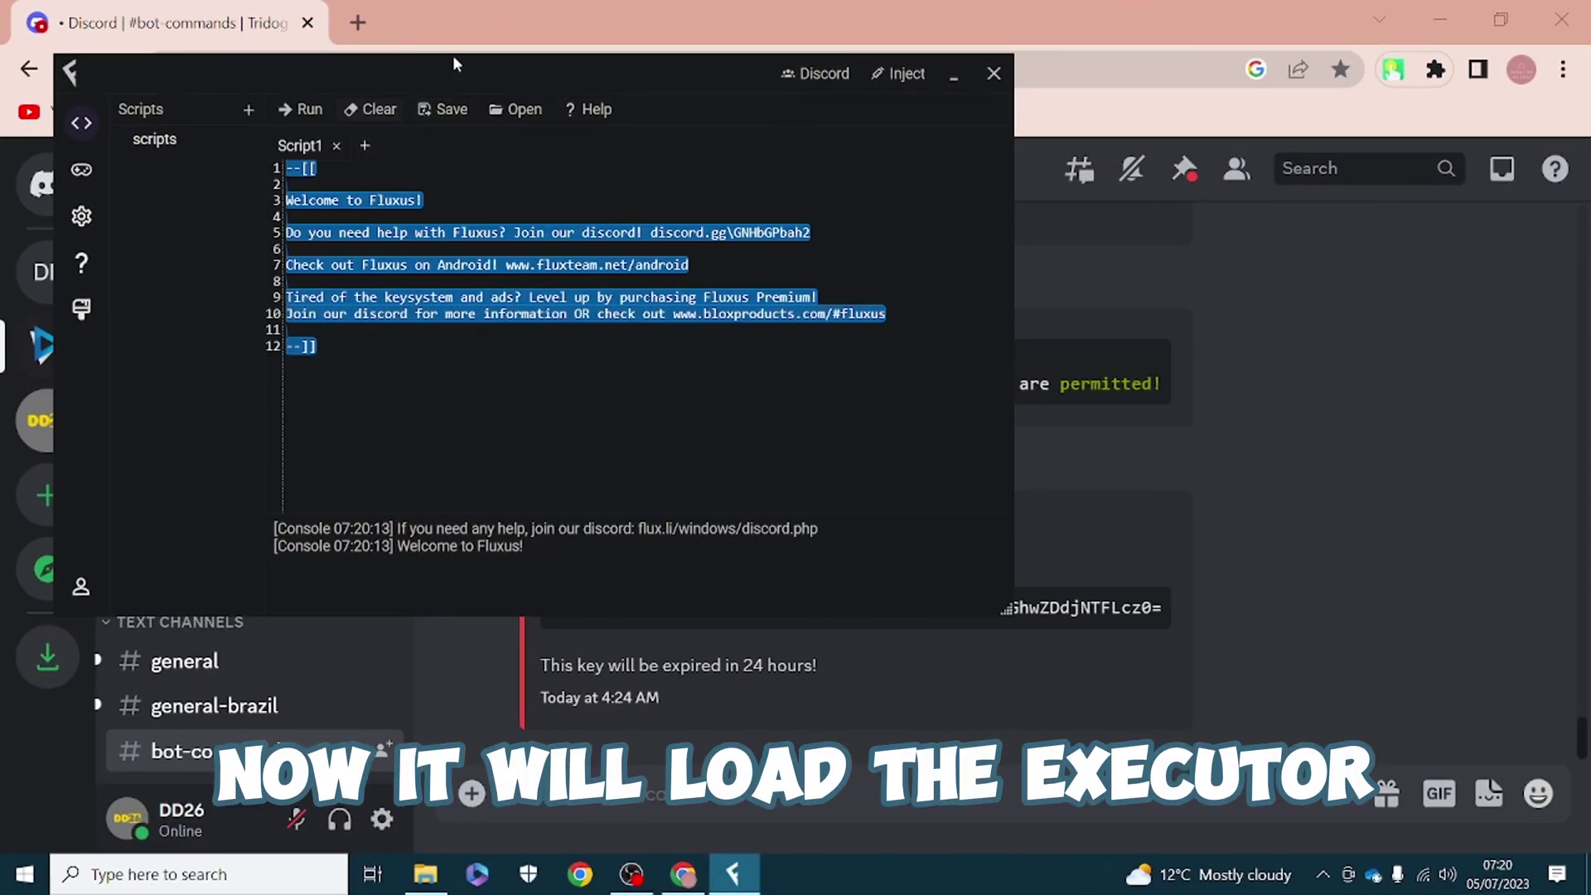
left_click_drag(452, 54, 600, 177)
key("BackSpace")
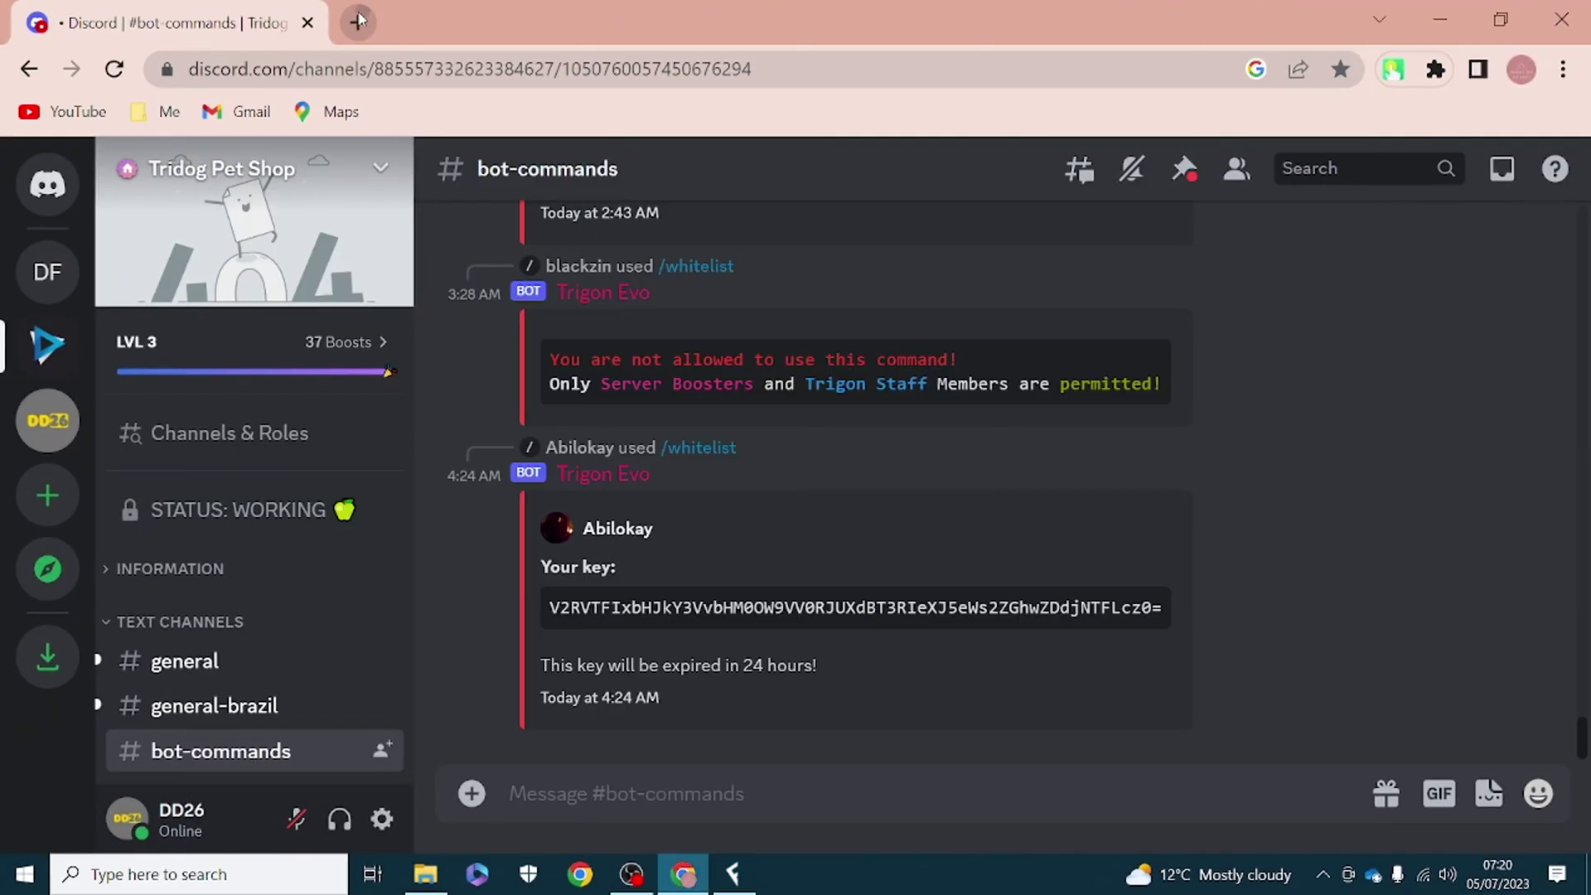
- Open the Infinite Yield raw source page in a new tab and paste it into Fluxus Script1
key("ctrl+t")
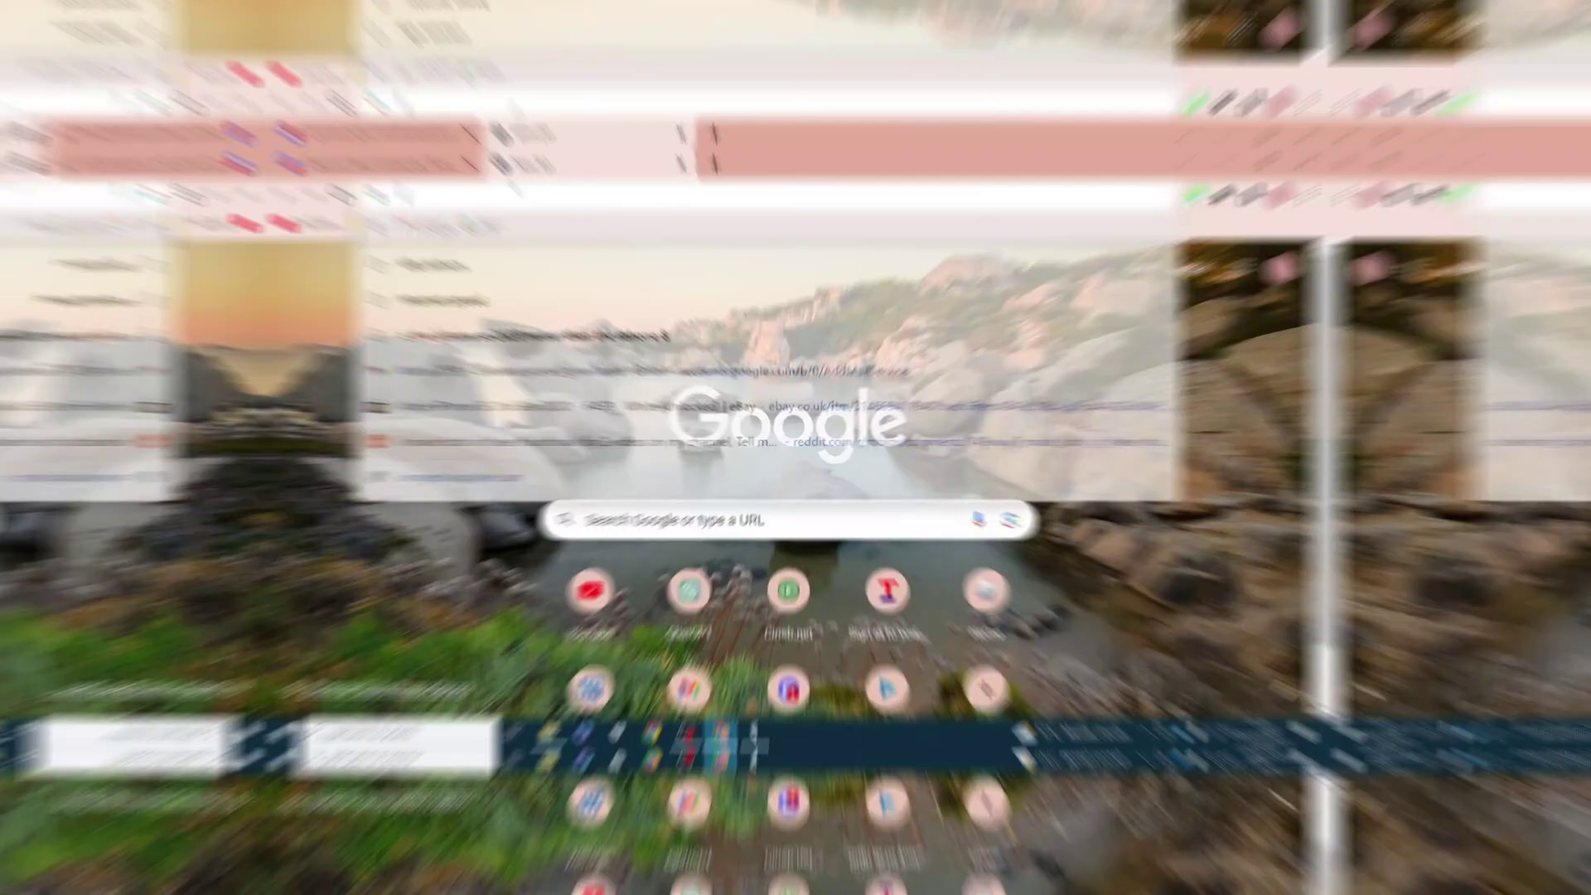
type("infinit")
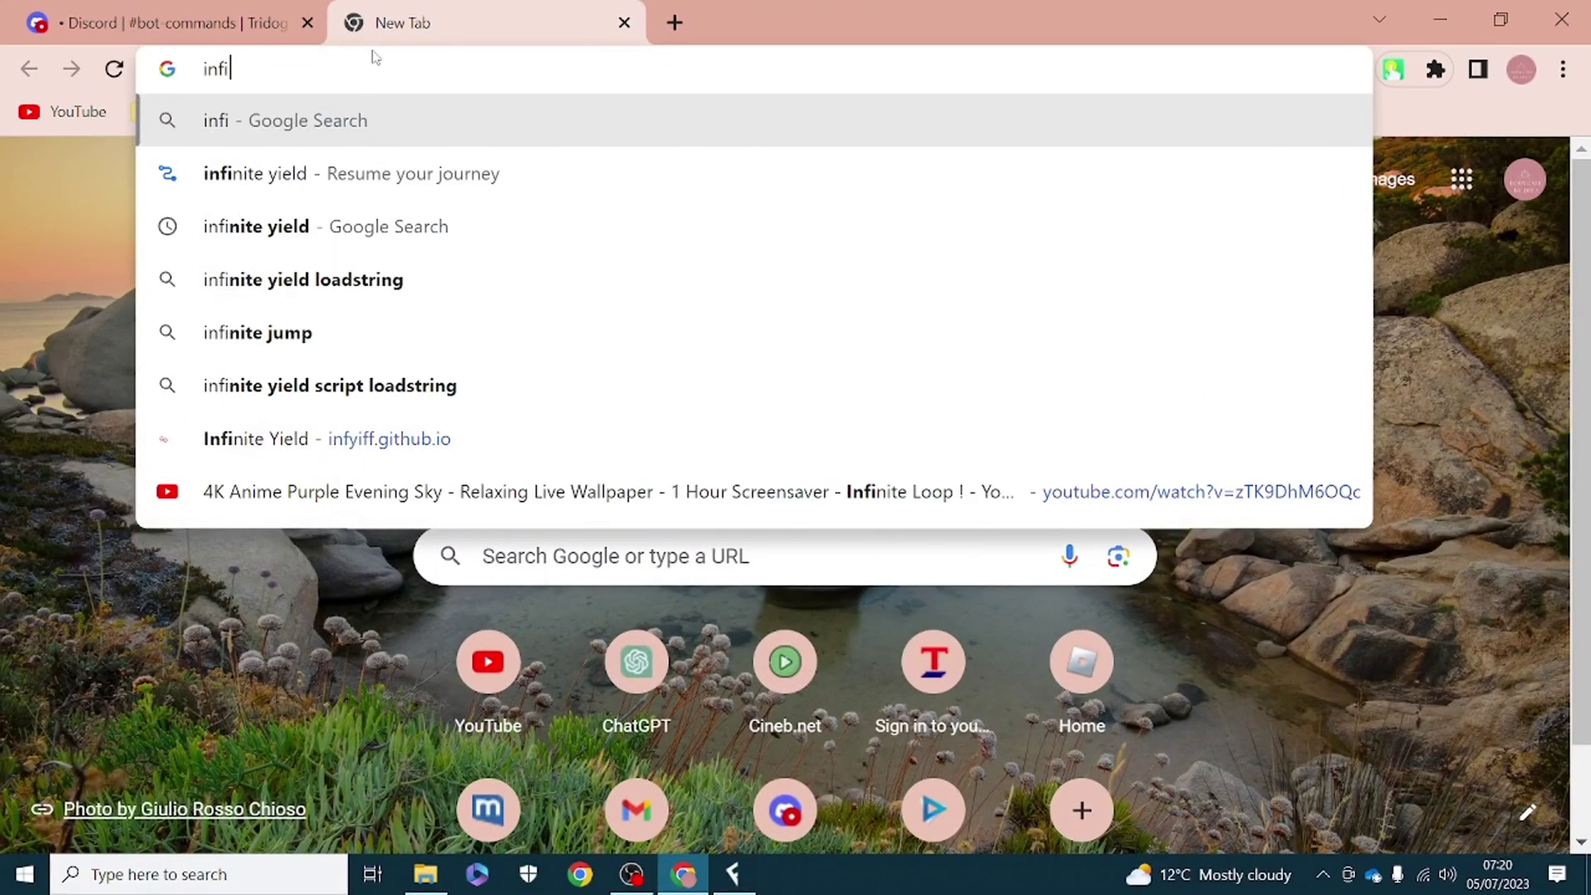
type("e y")
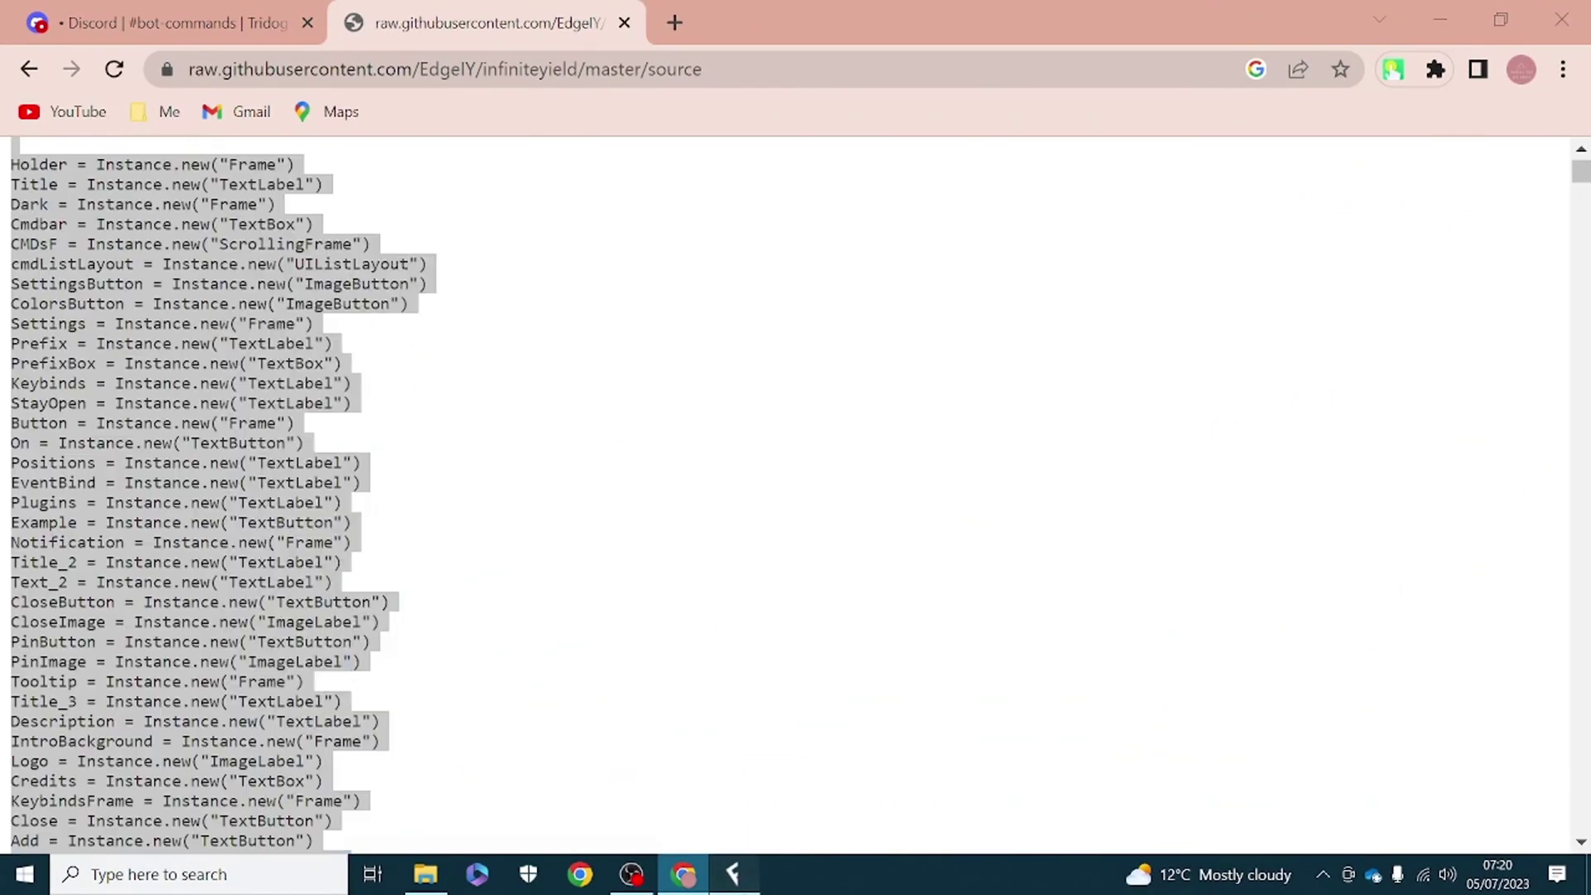
left_click(732, 874)
key("ctrl+v")
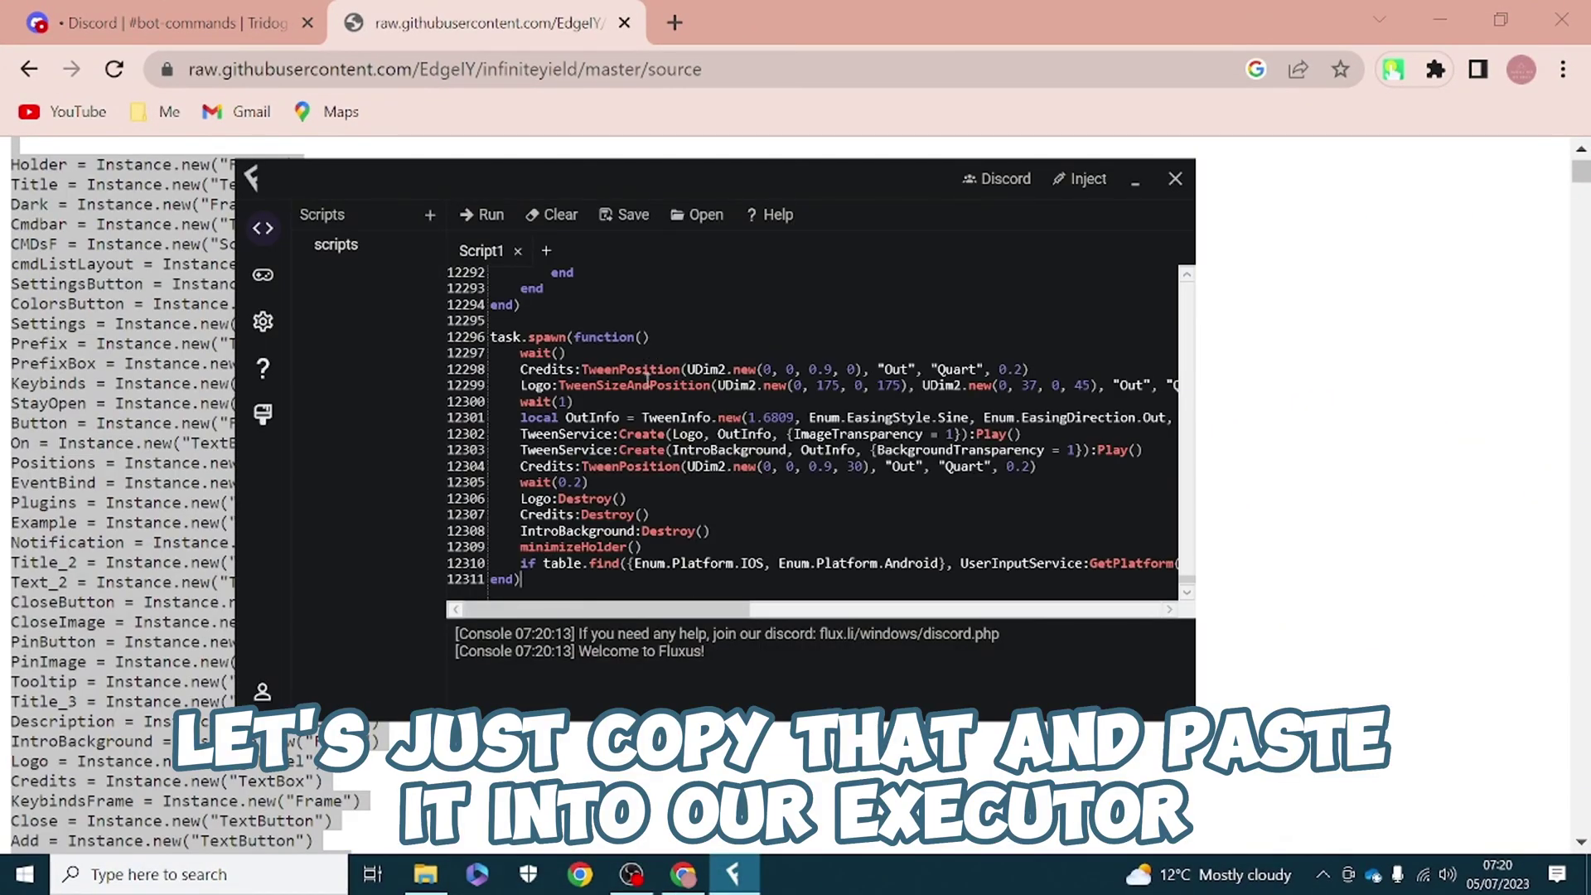
left_click(4, 570)
- Launch Roblox, inject Fluxus, and play Build A Boat For Treasure
left_click(198, 874)
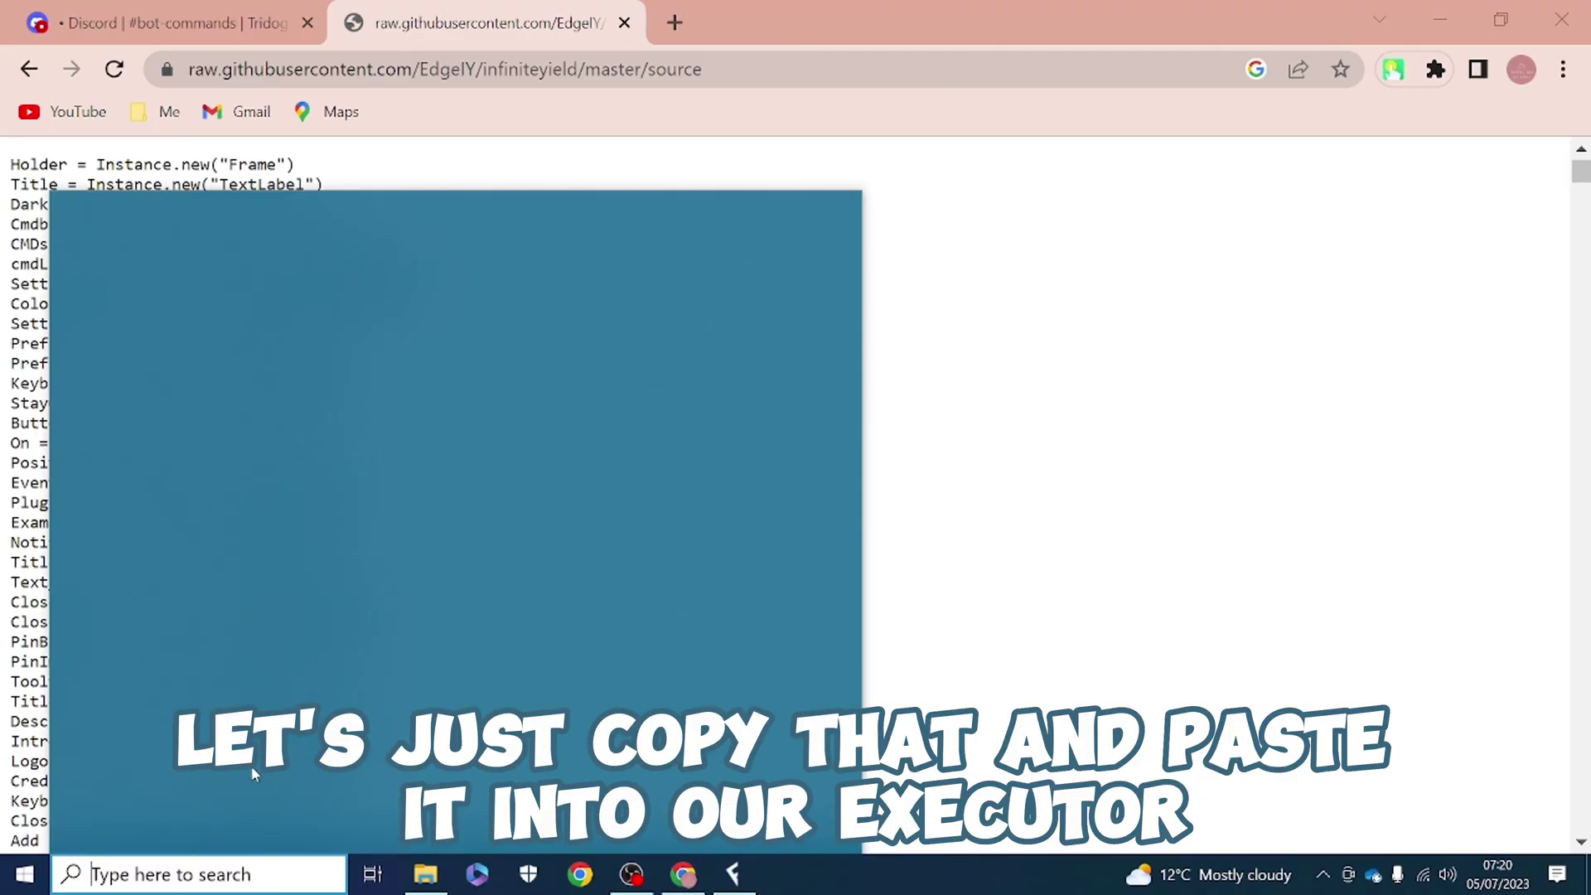
type("roblox")
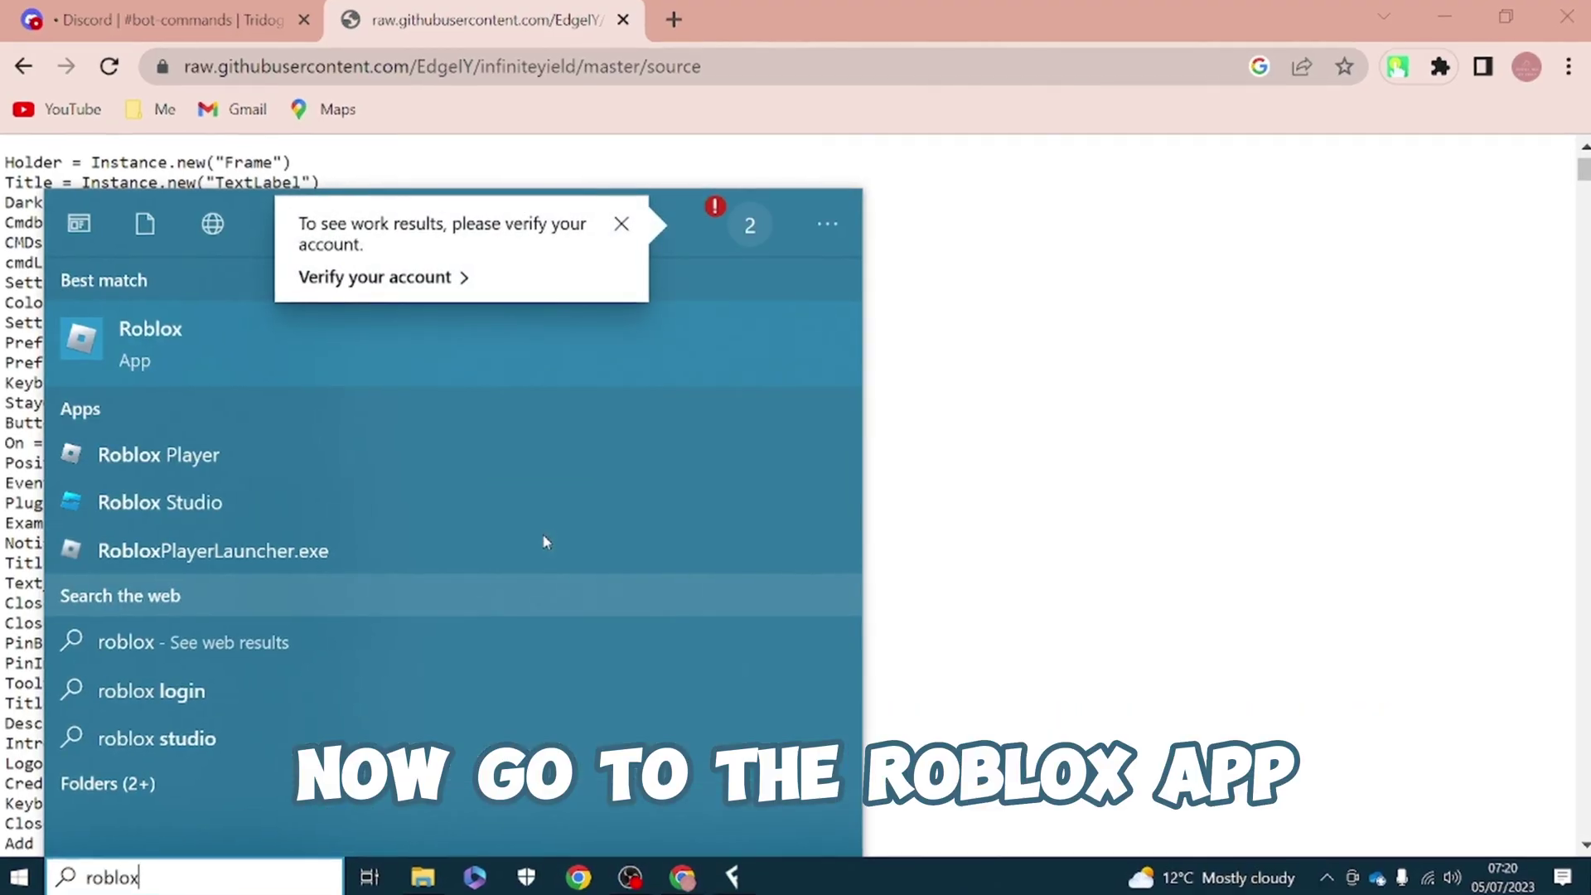
key("Return")
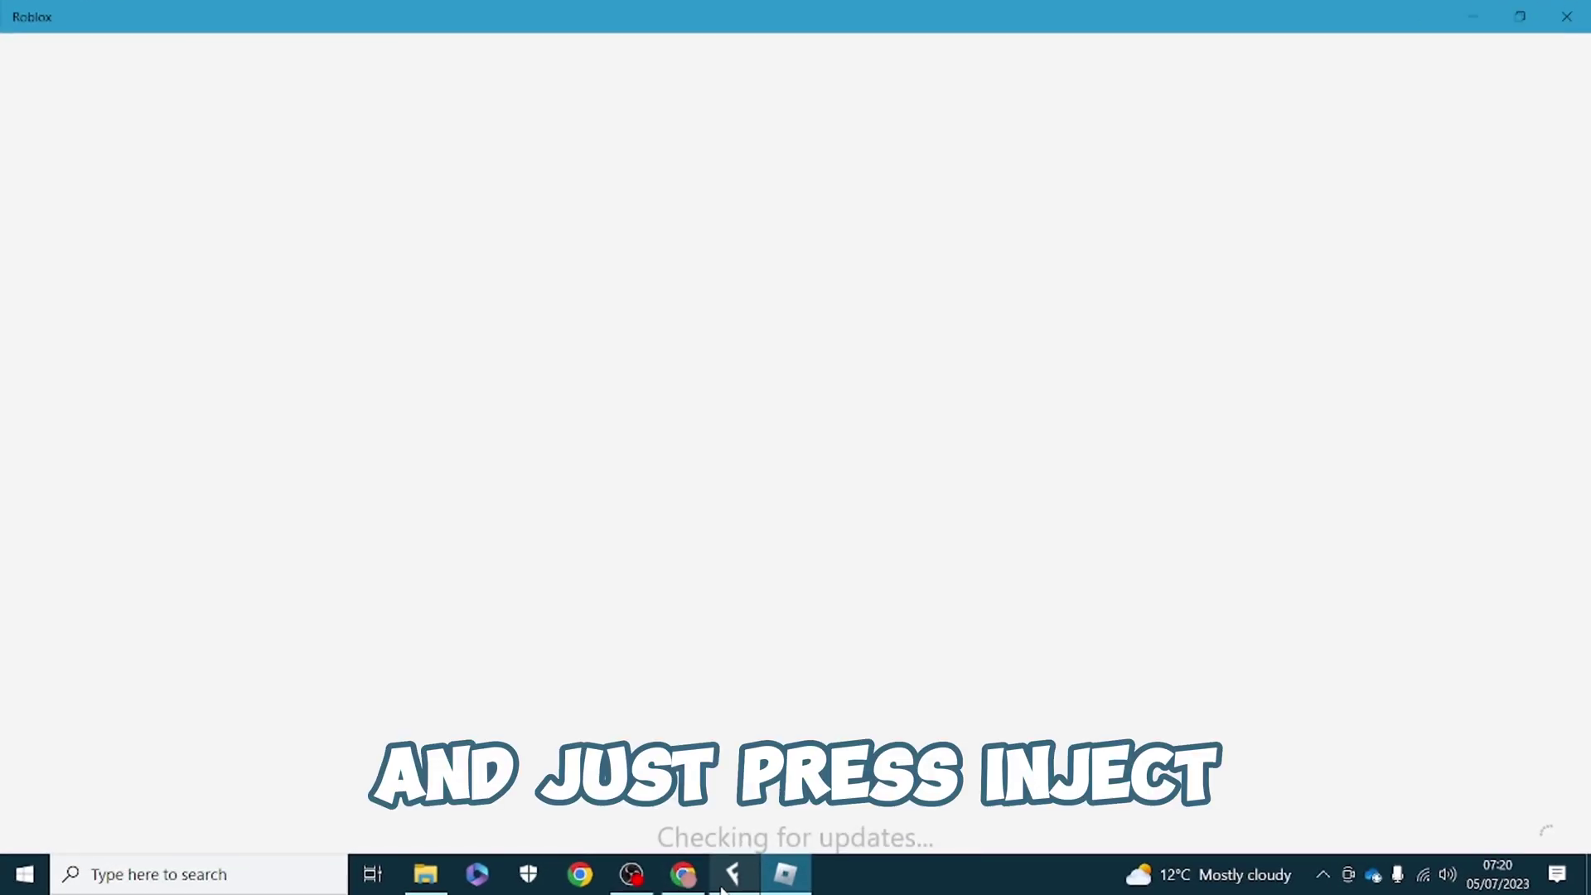
left_click(1089, 179)
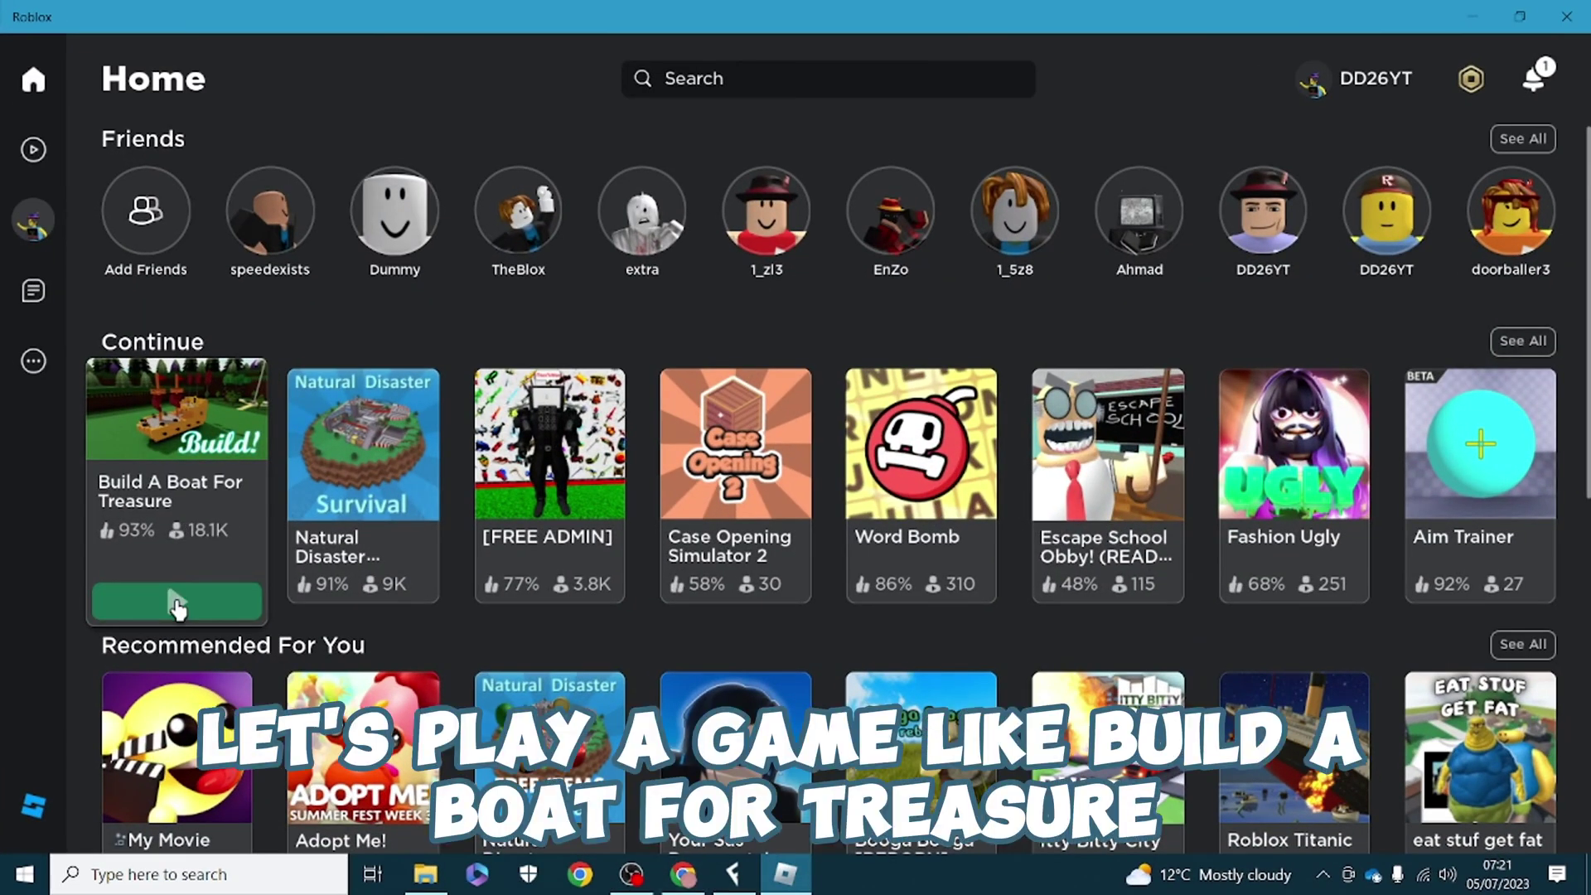
left_click(178, 603)
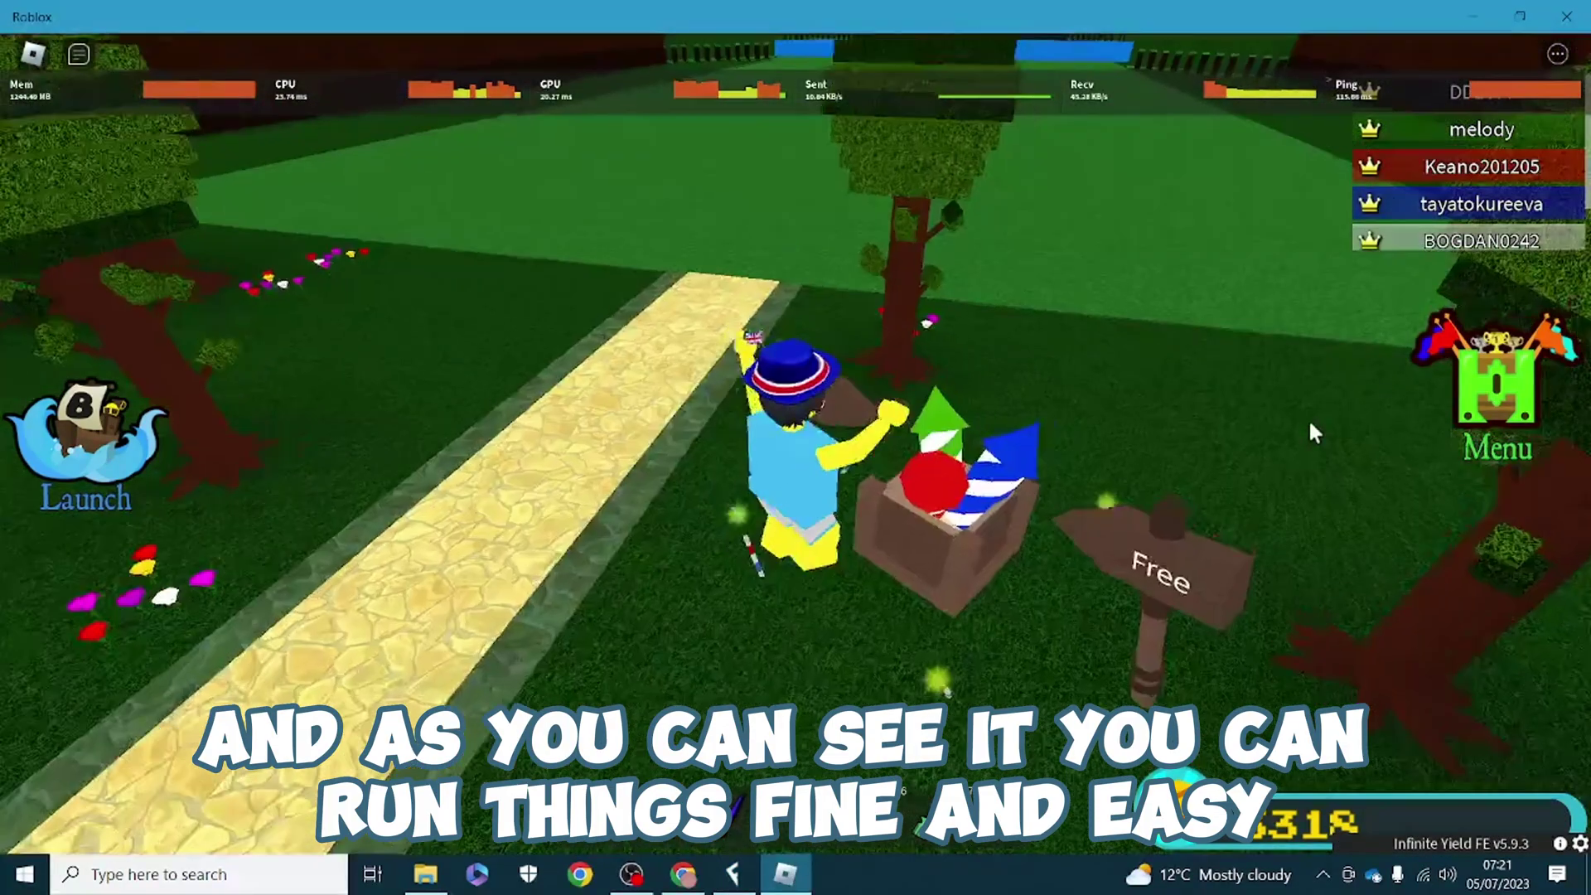
- Walk the avatar onto the grass and open Infinite Yield's command bar to enter goto
key("w")
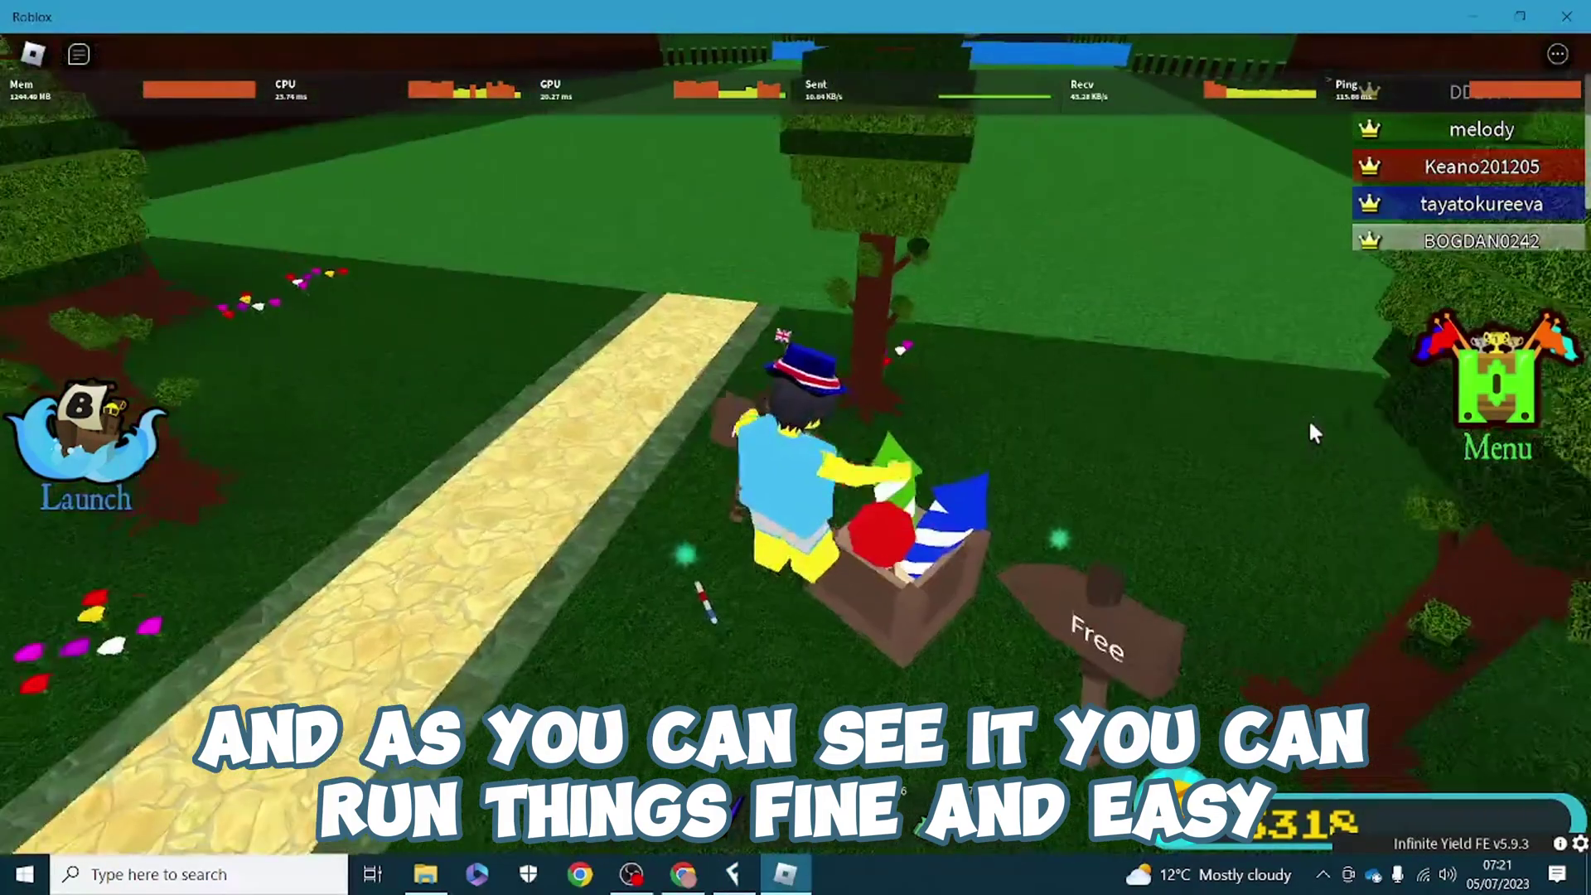
key("w")
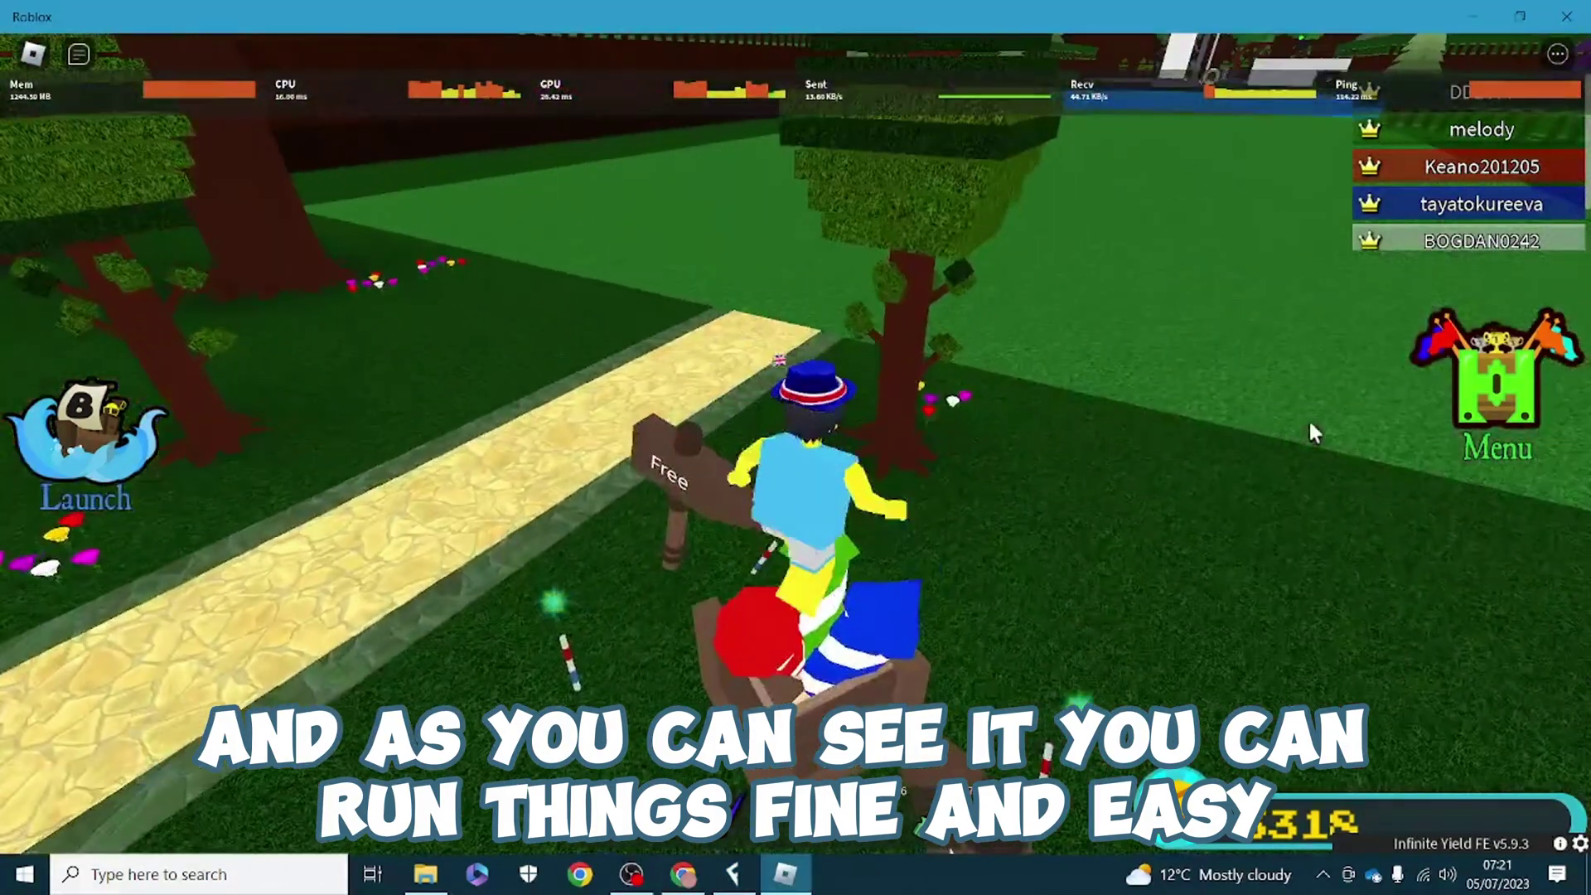
key("w")
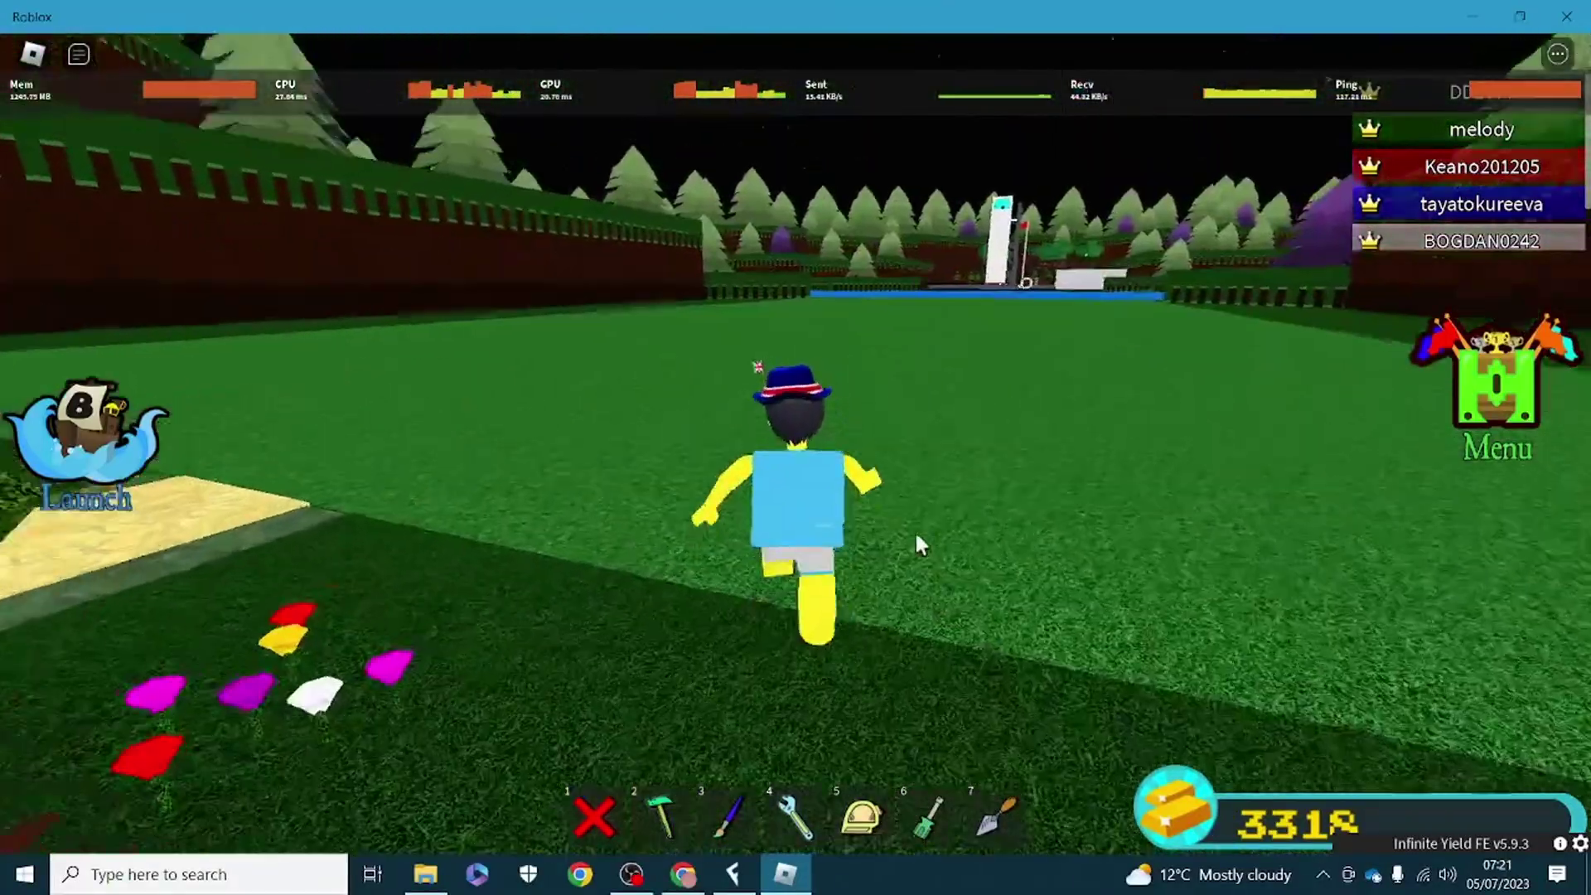
key("s")
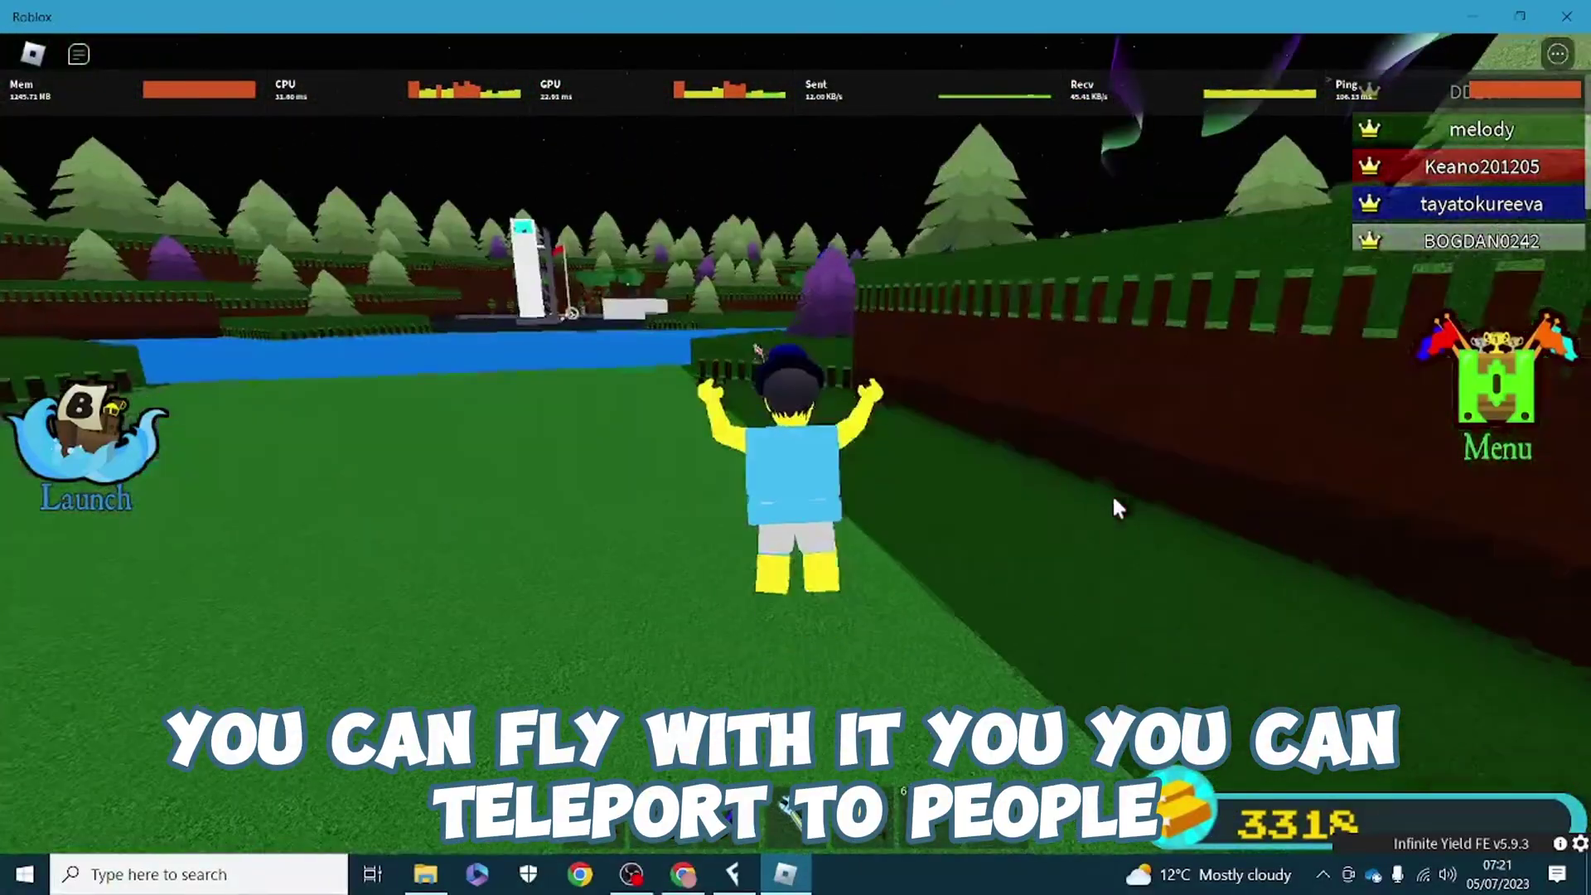
key("semicolon")
- Teleport beside a random player with 'goto random', then enter 'tptool' in the command bar
type("goto random")
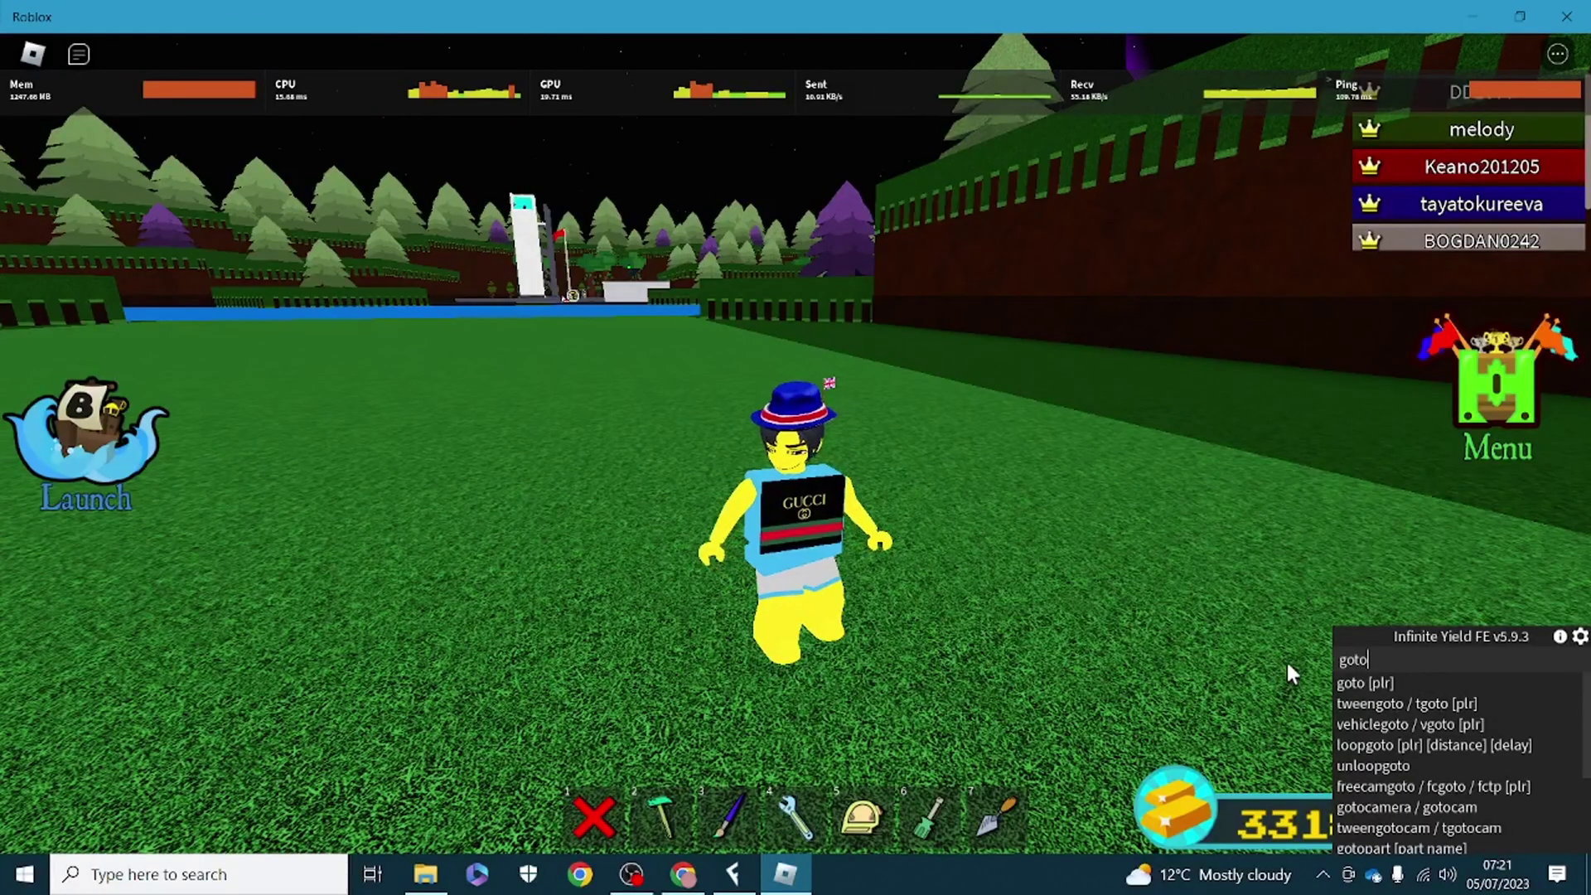
key("Return")
key("shift")
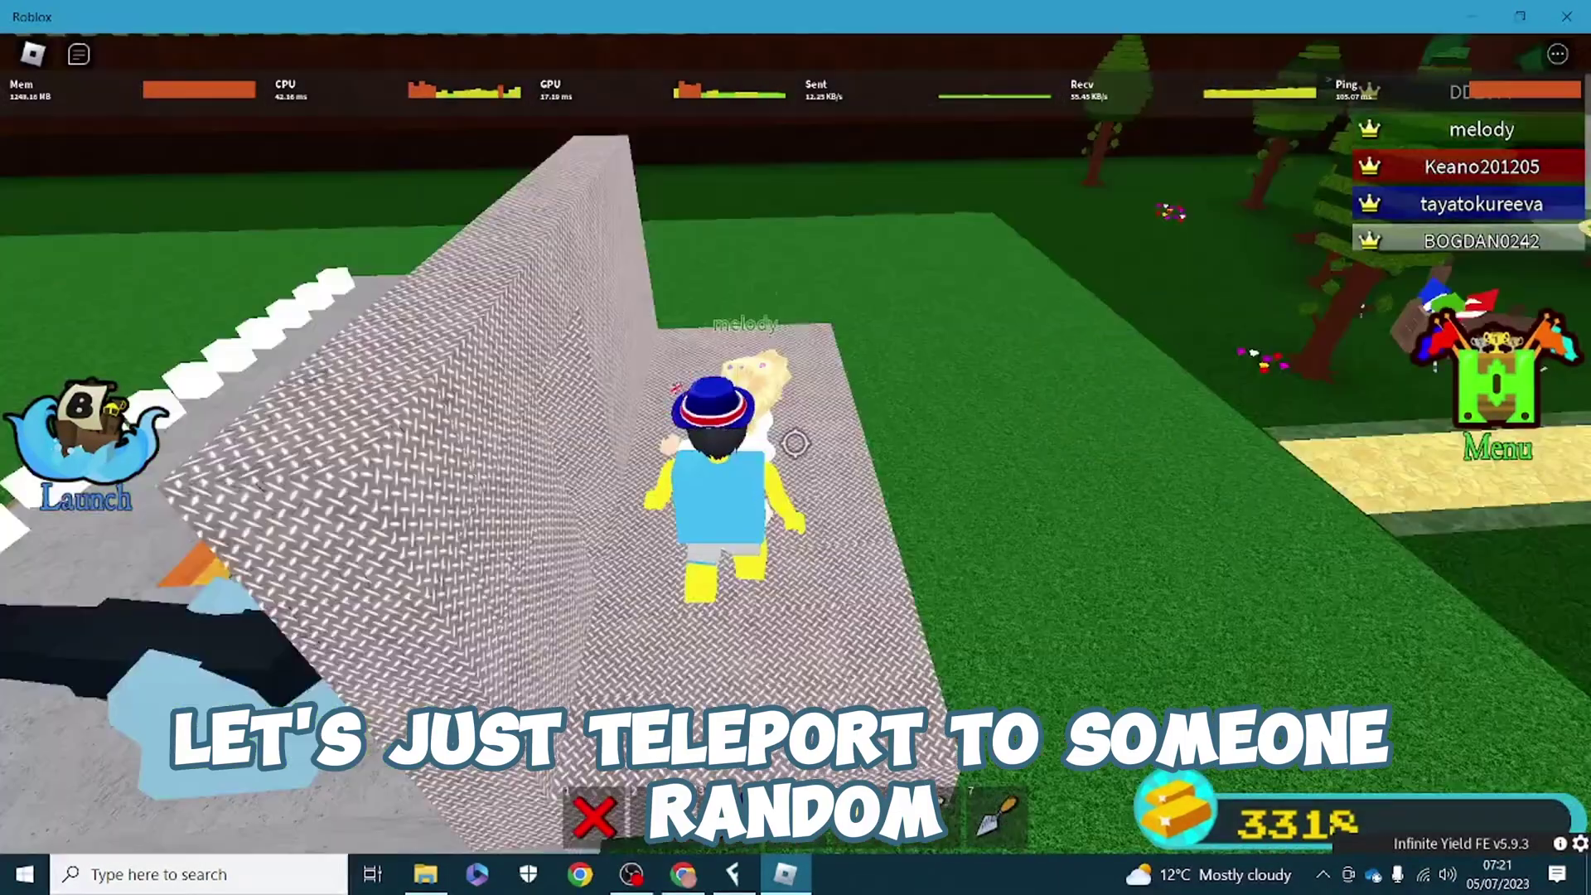
key("s")
key("shift")
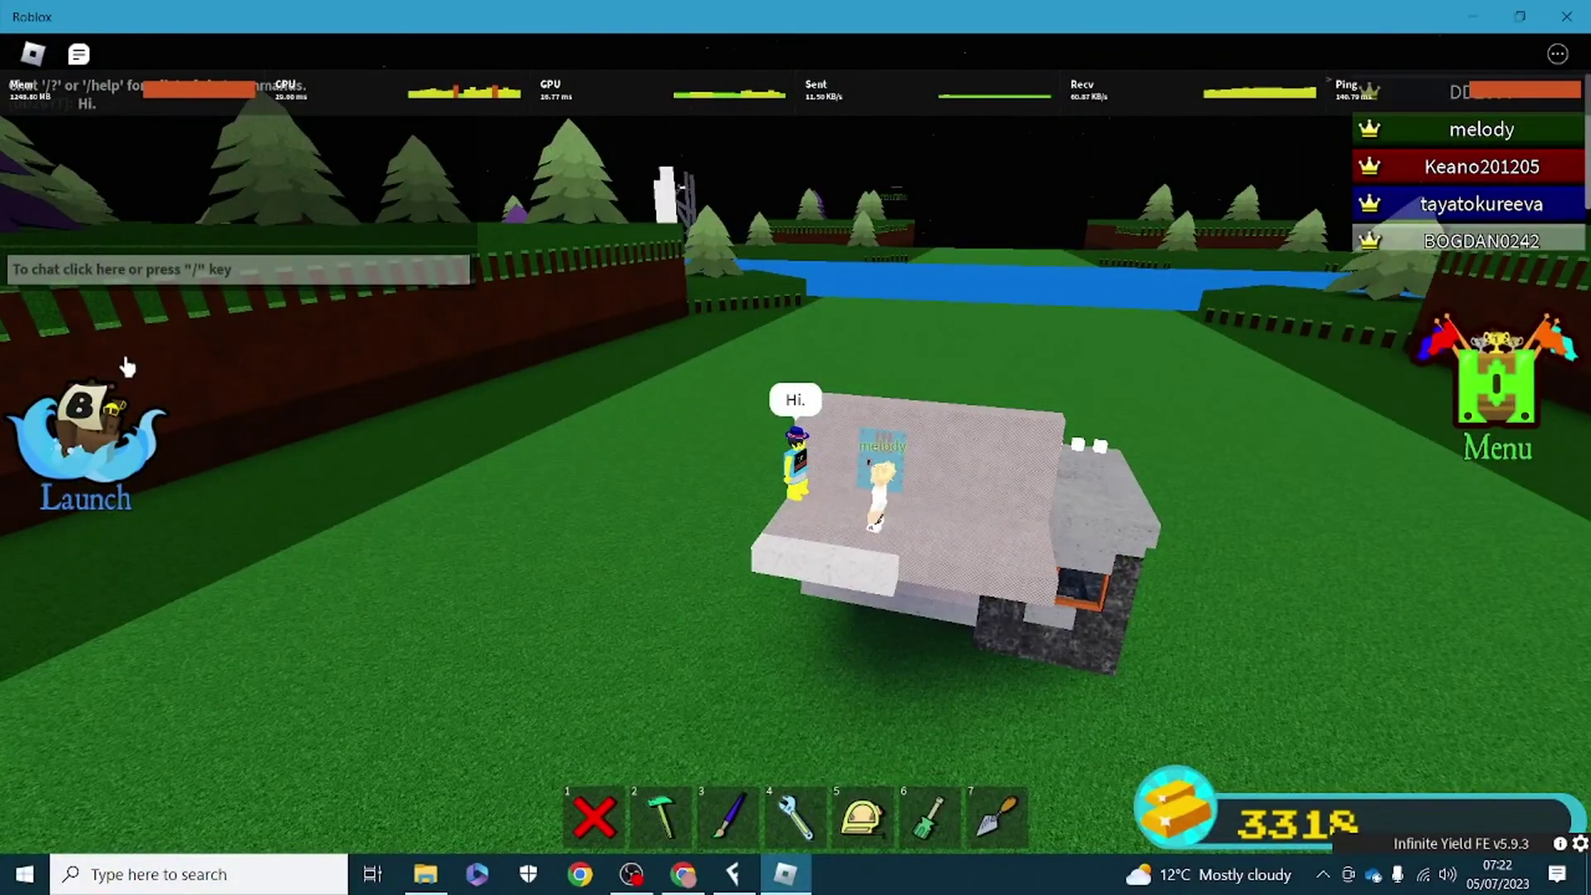
key("semicolon")
type("tptool")
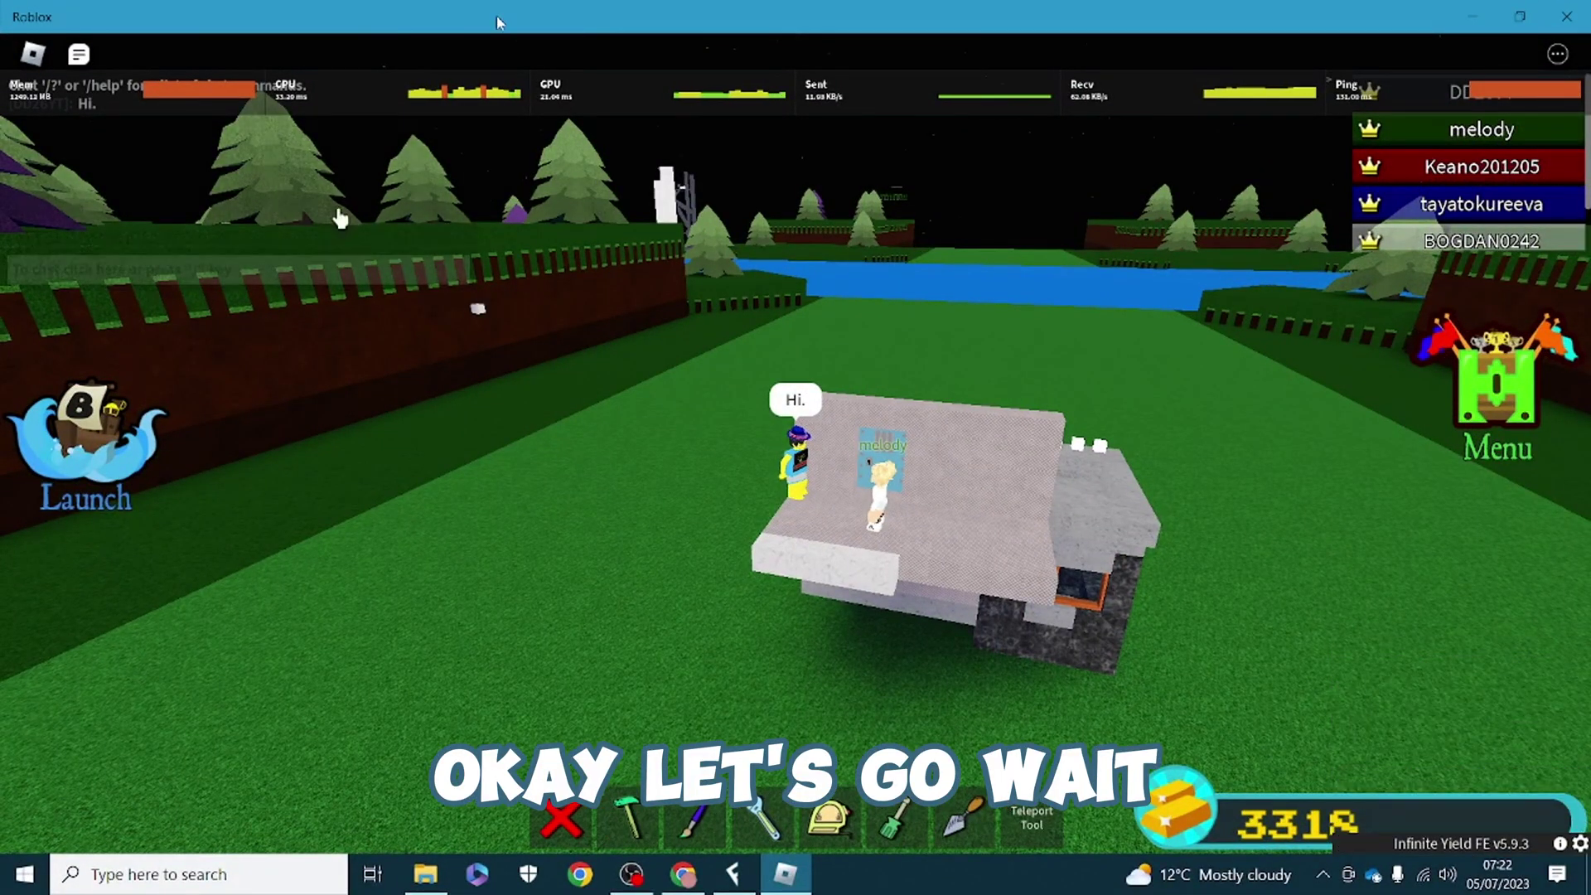
- Equip the Teleport Tool from slot 8 and teleport to the far riverbank
scroll(899, 174, "down", 10)
key("7")
key("8")
right_click(1066, 380)
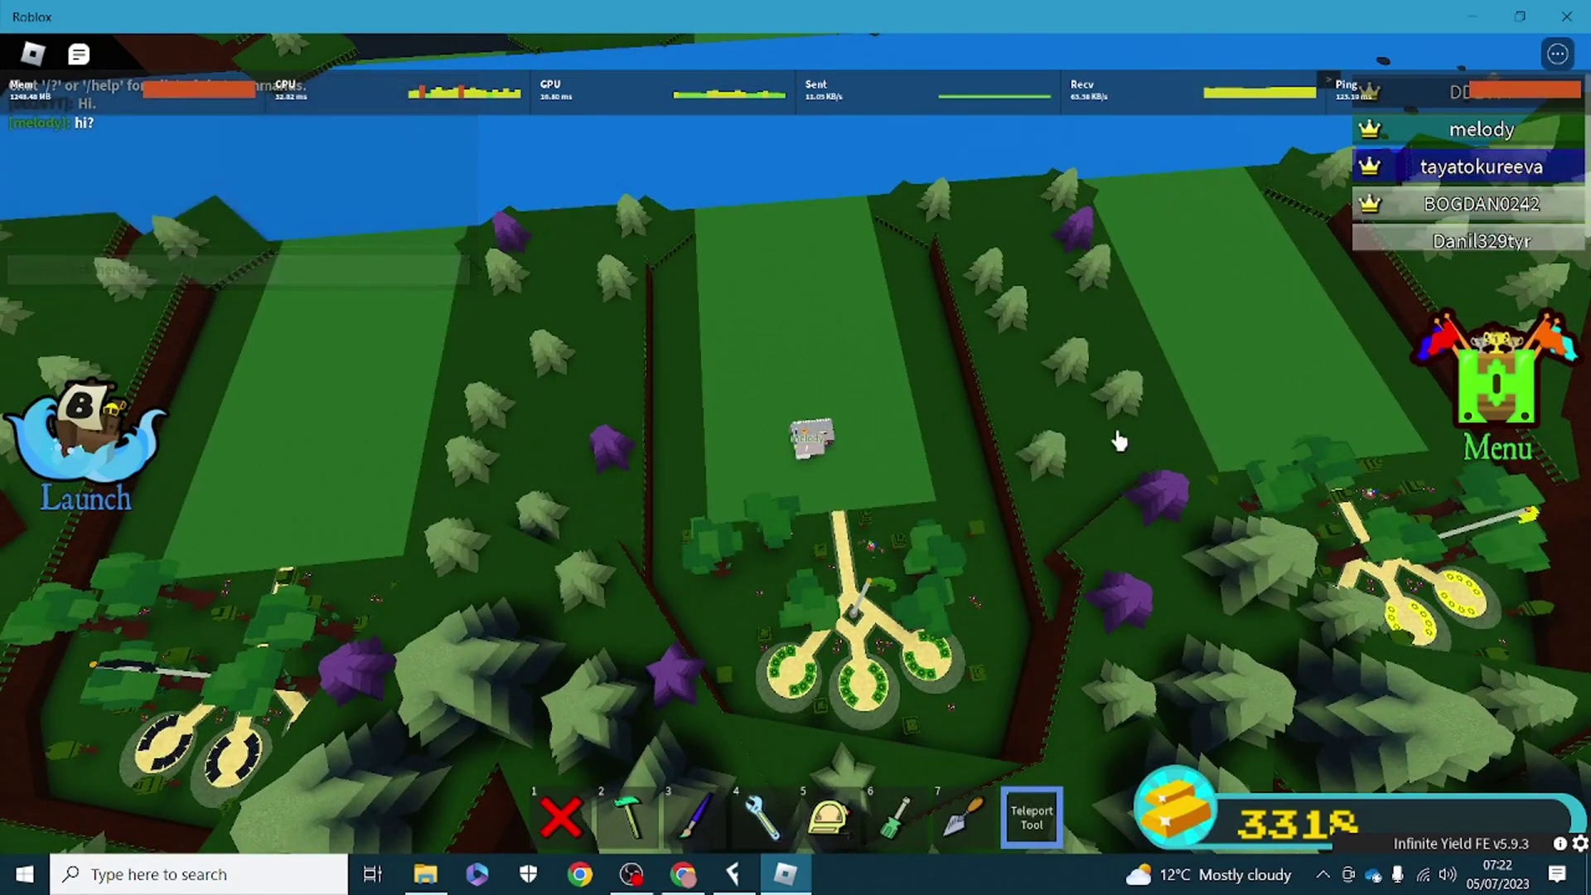
right_click(1112, 437)
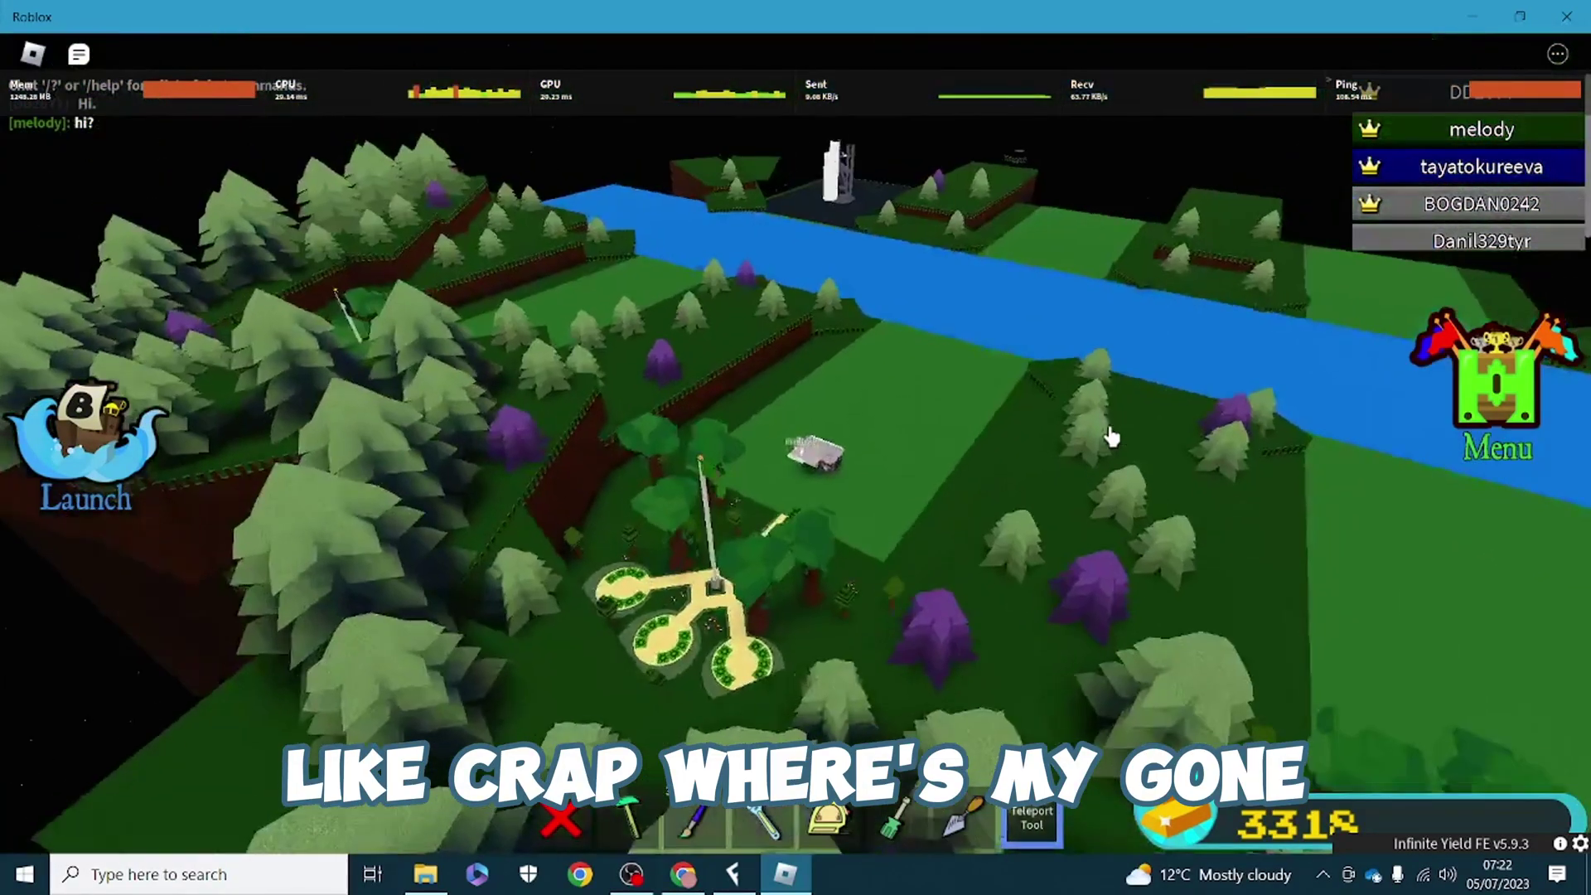
right_click(1111, 437)
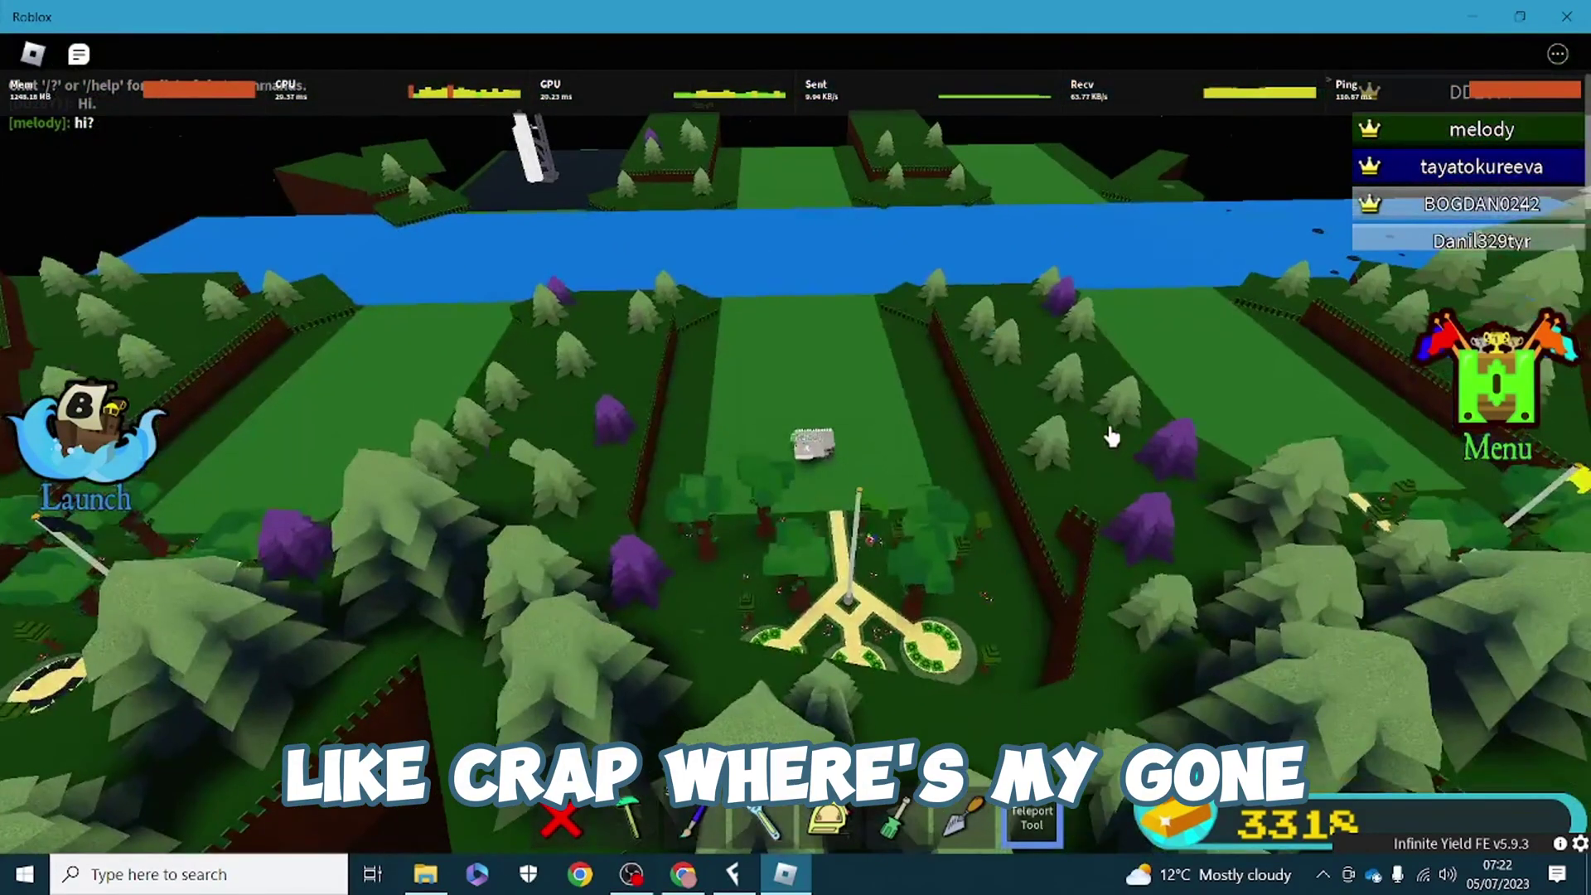
left_click(813, 199)
- Turn toward the yellow-flag plot and teleport forward along the grass field onto the path
right_click(823, 221)
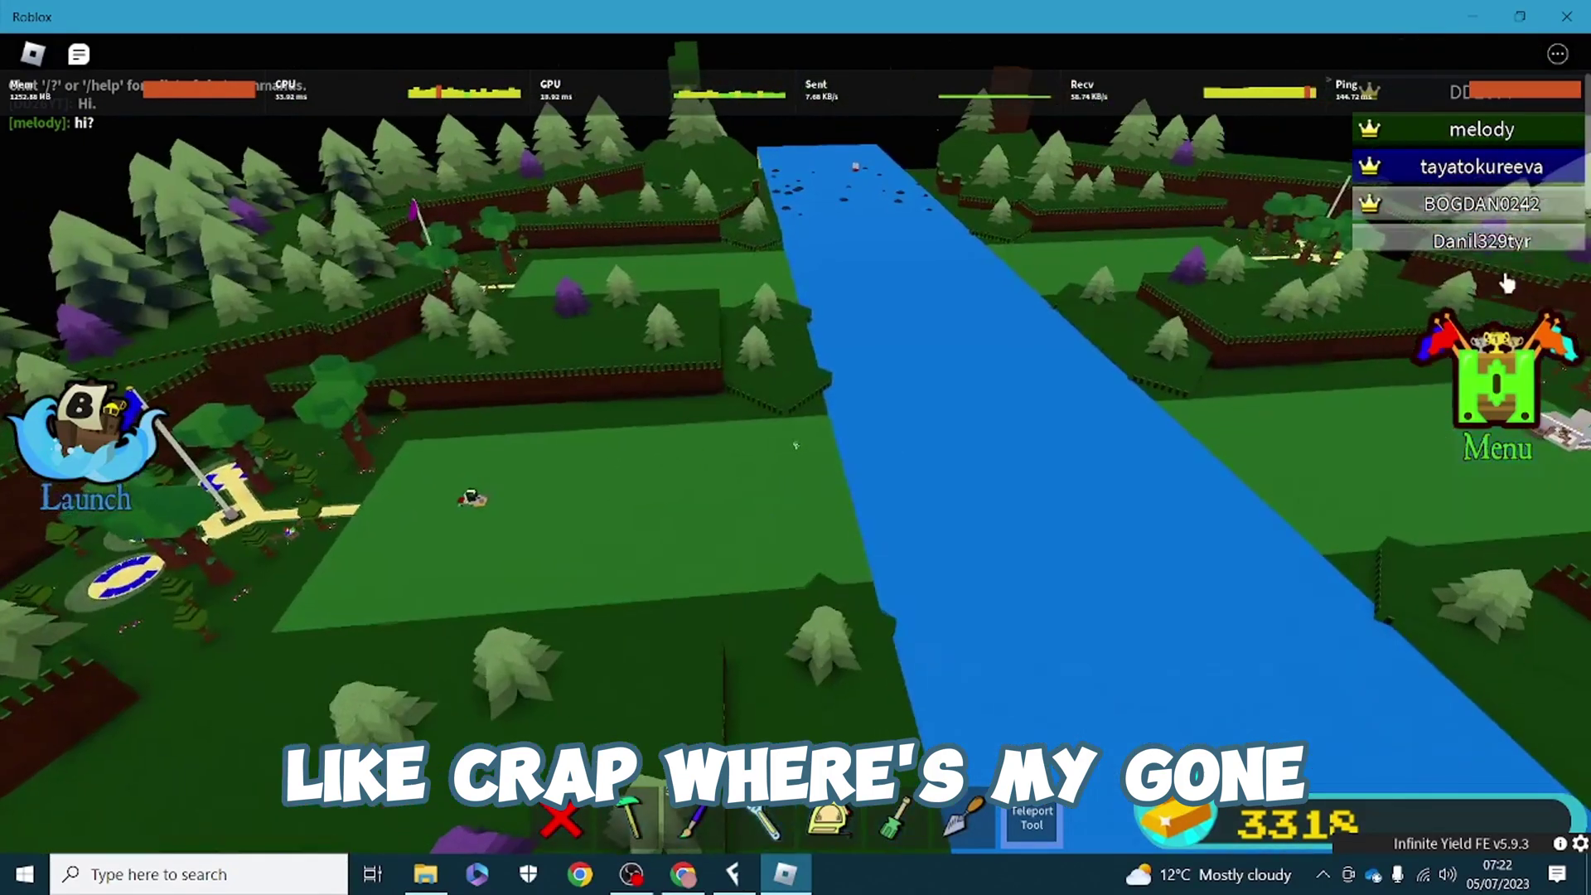
right_click(1185, 306)
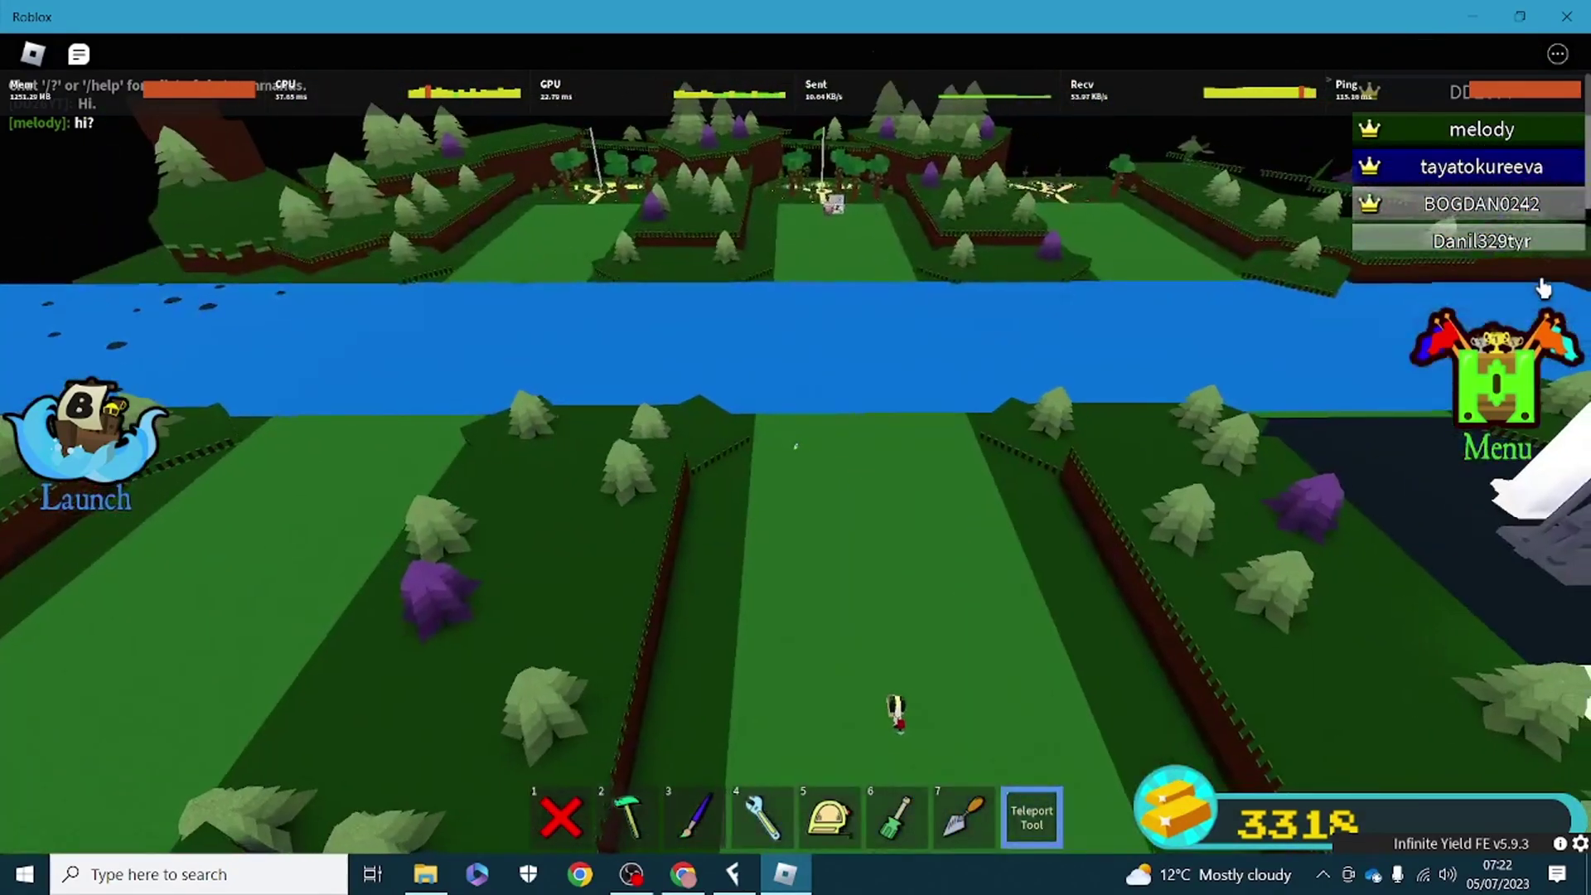
right_click(1543, 287)
right_click(1080, 475)
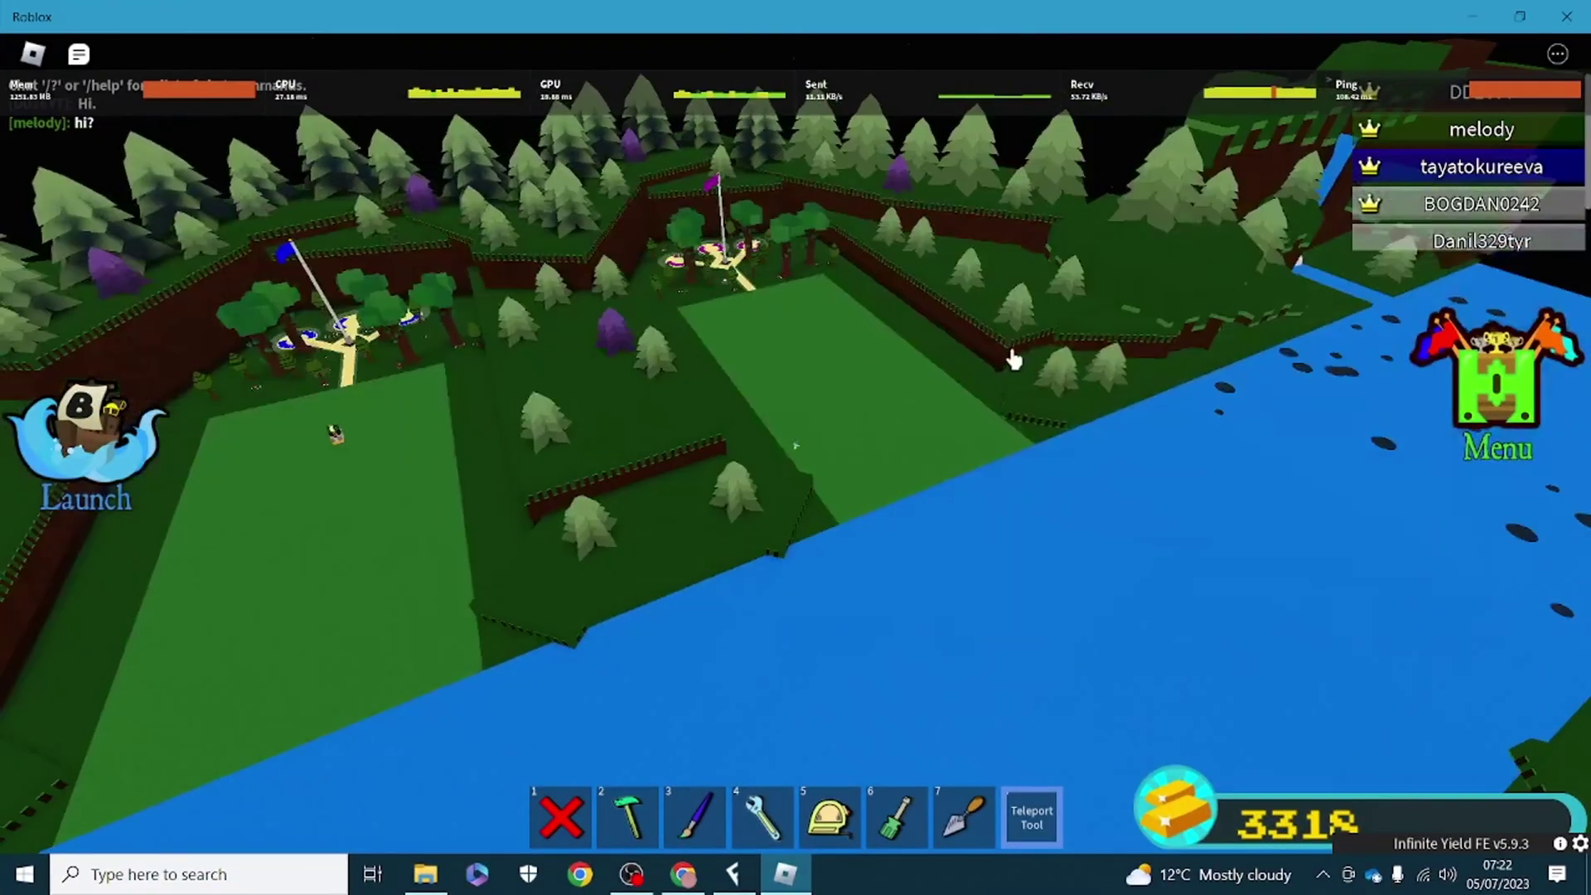
right_click(1032, 358)
right_click(1268, 334)
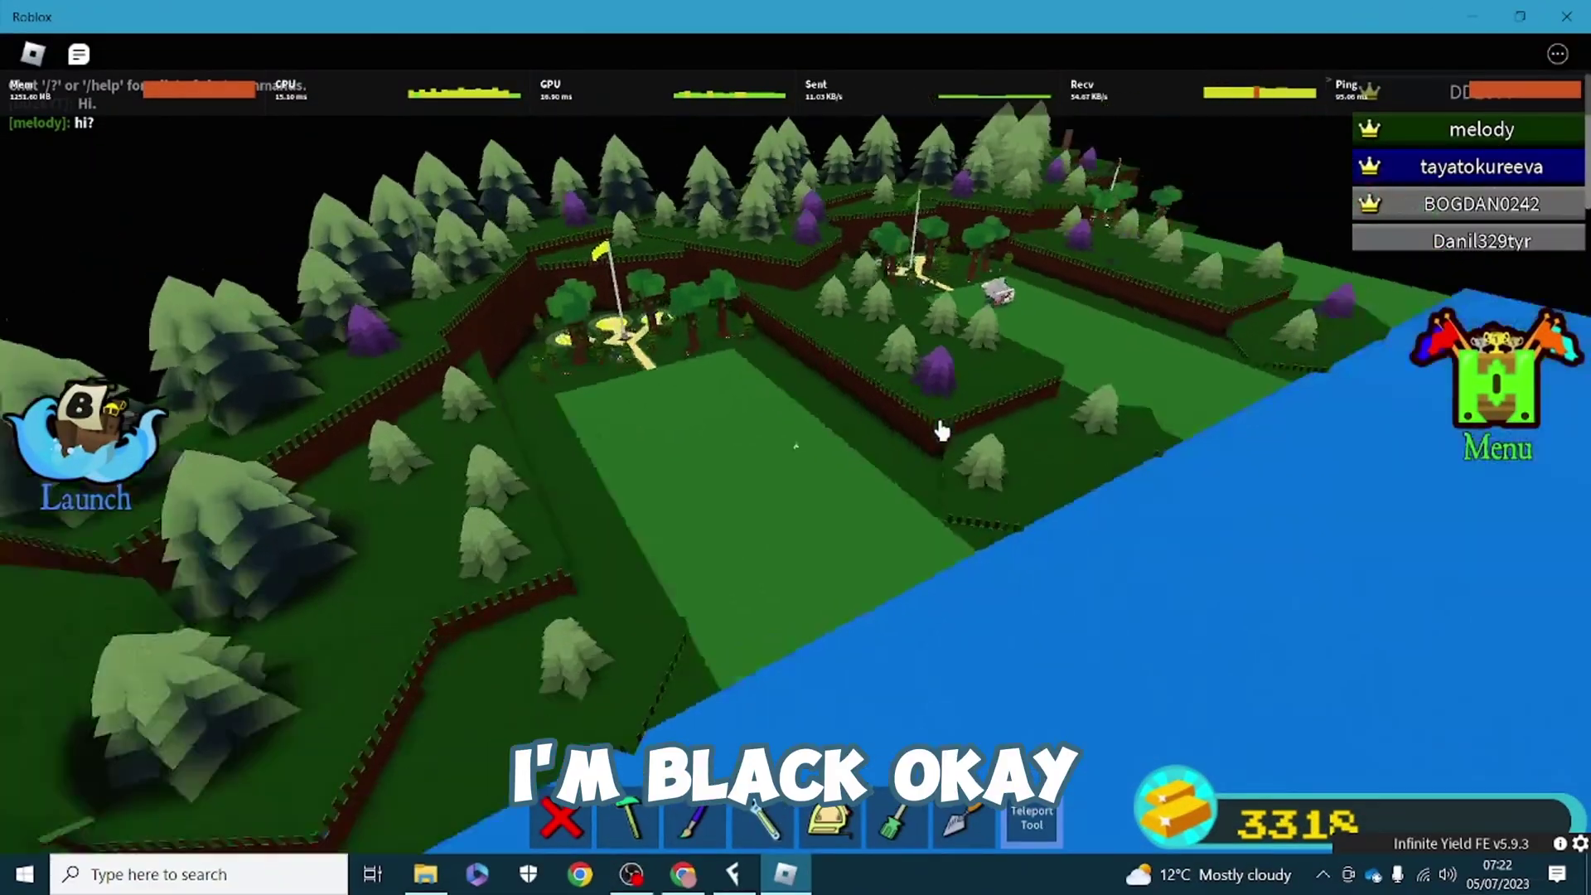
left_click_drag(942, 431, 1406, 303)
right_click(1051, 202)
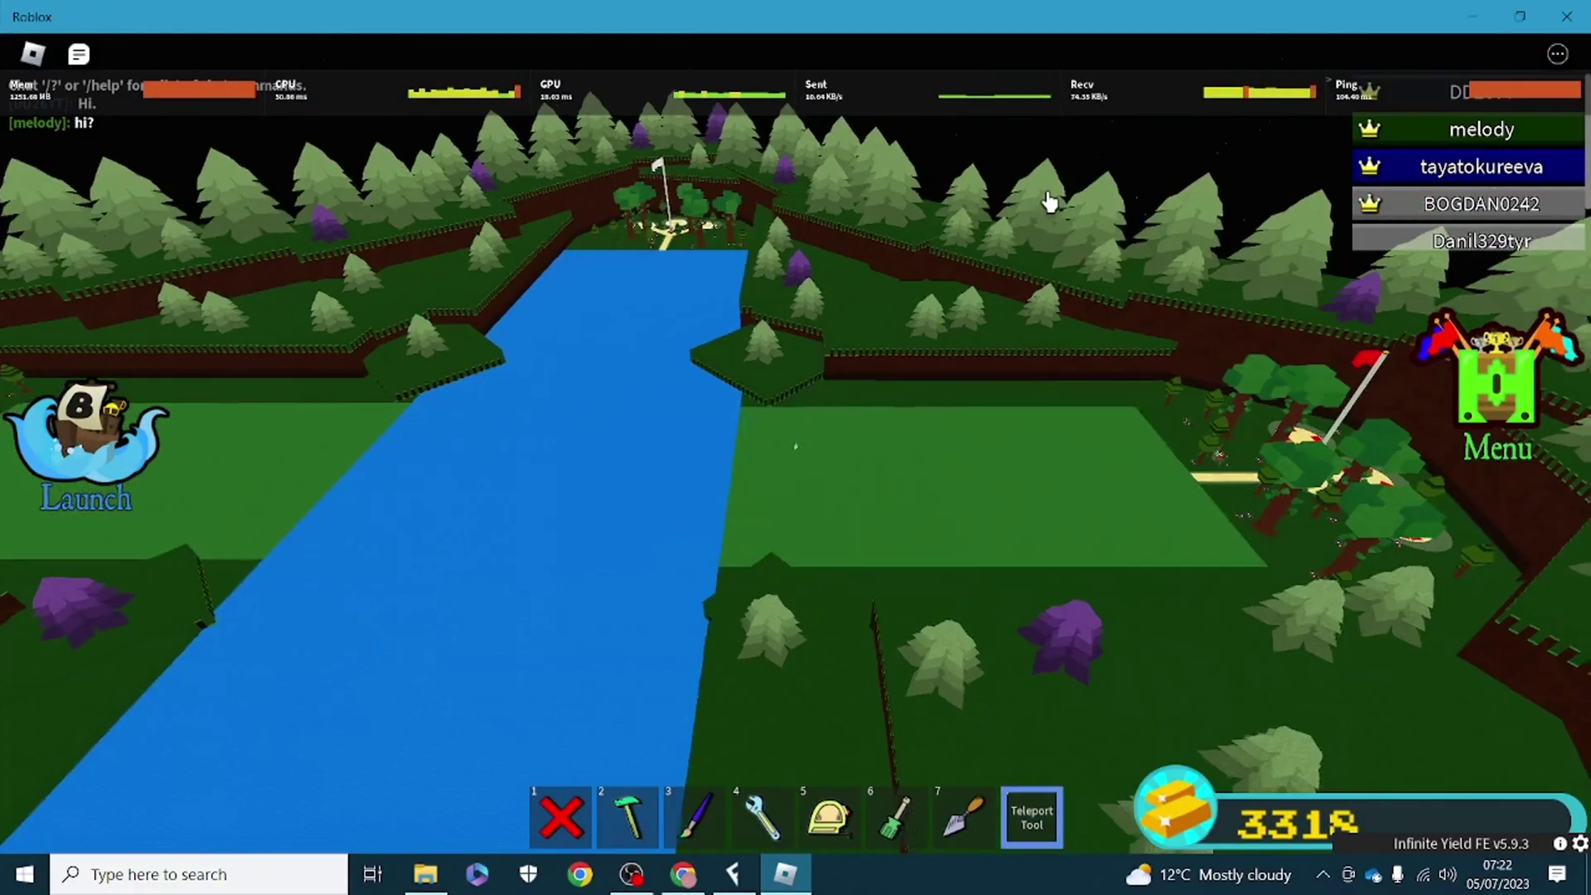
scroll(1051, 202, "up", 3)
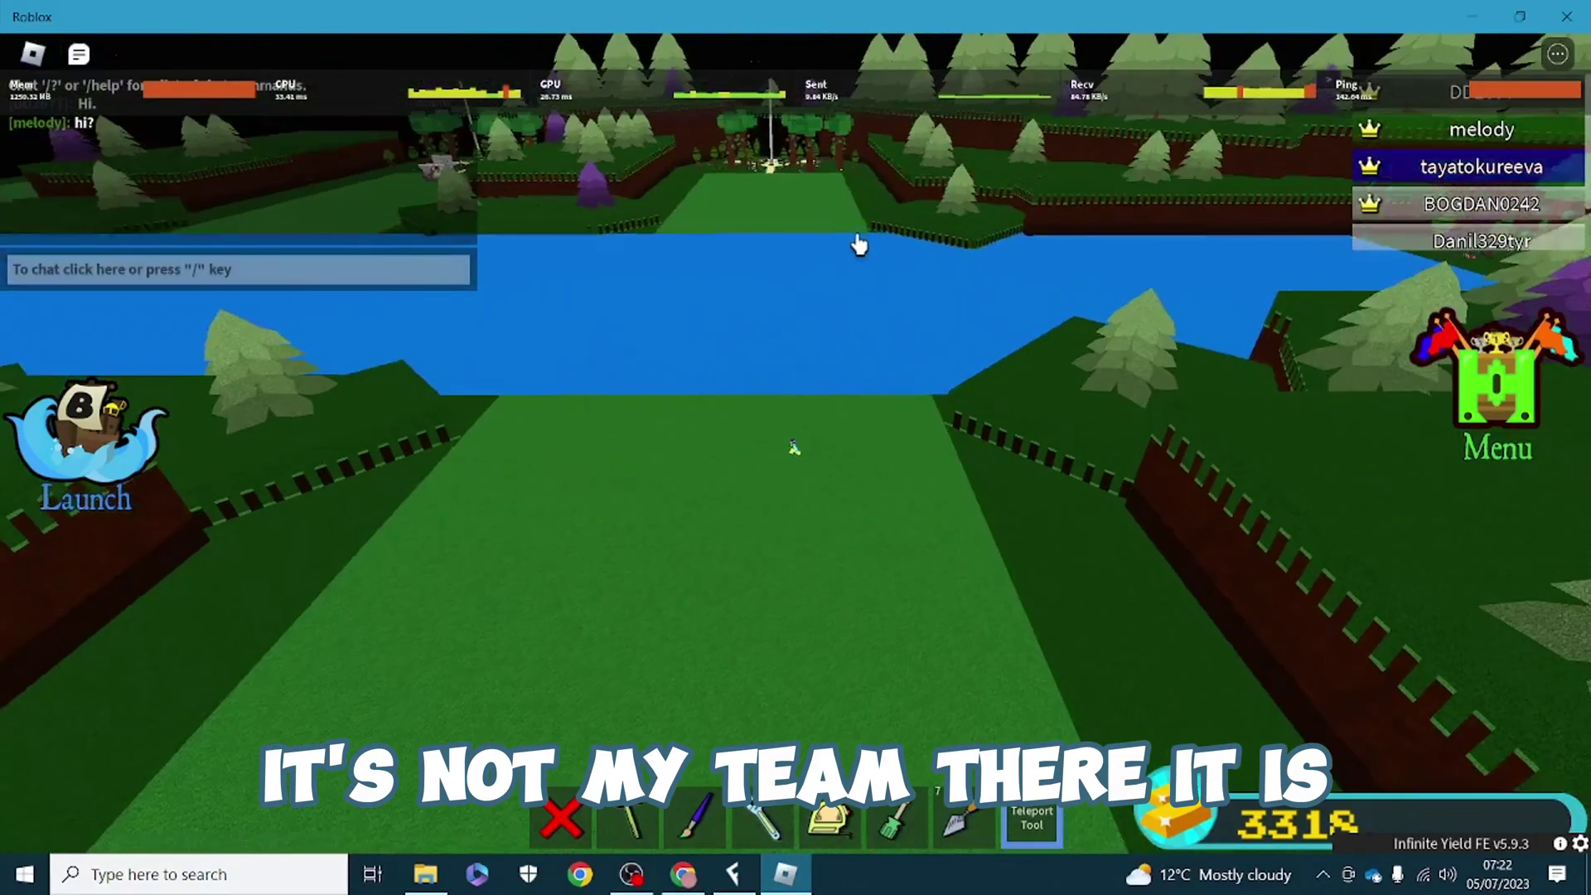
left_click_drag(859, 244, 741, 218)
left_click(912, 280)
scroll(870, 293, "up", 3)
left_click(821, 305)
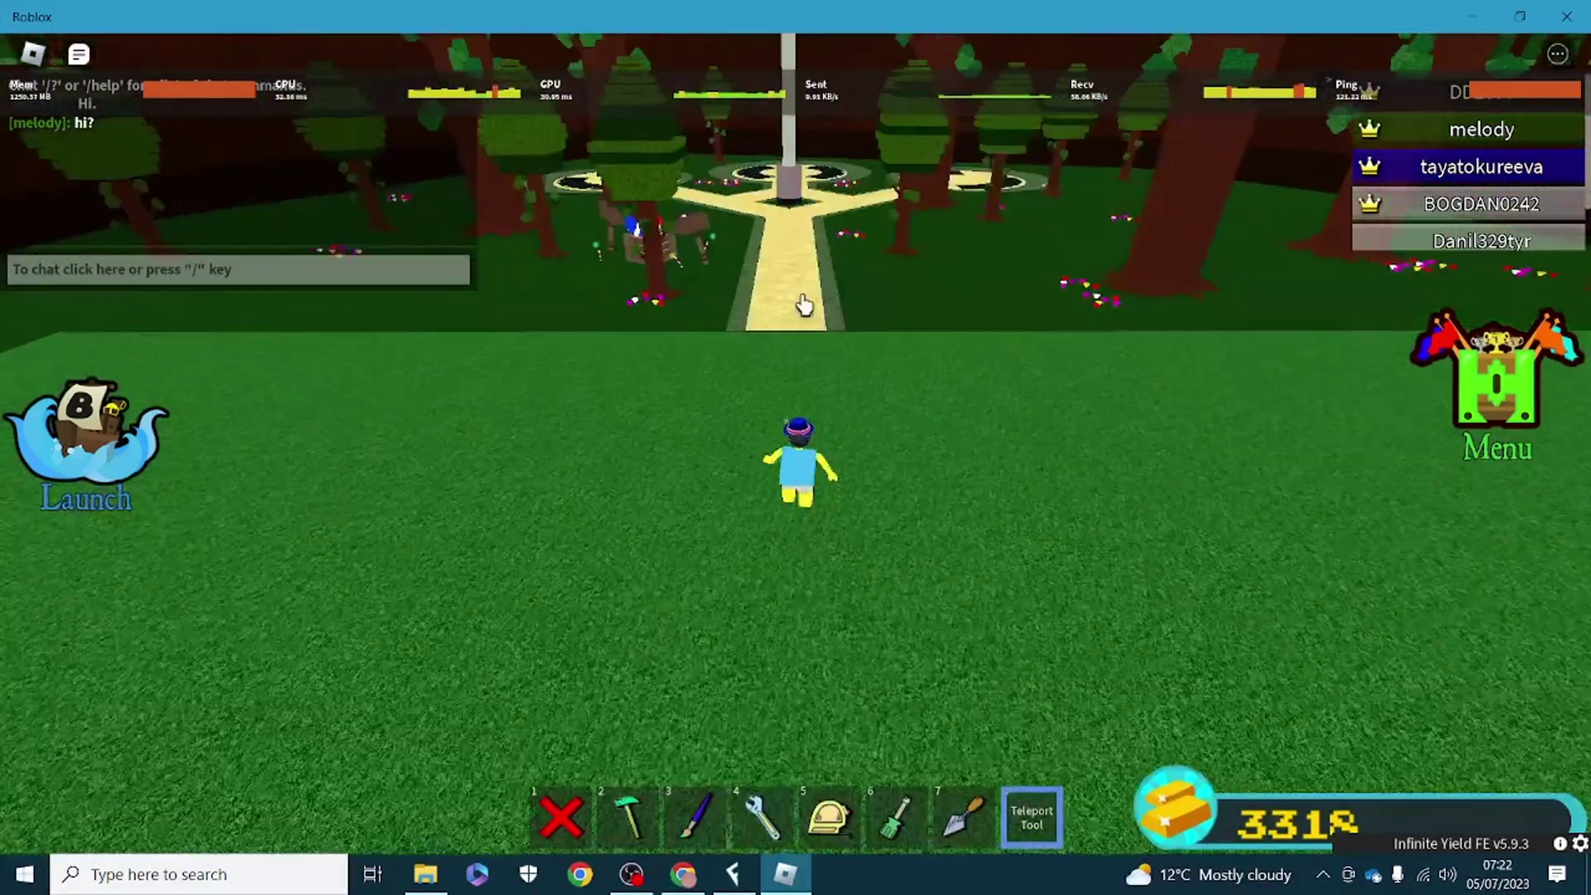
left_click(819, 309)
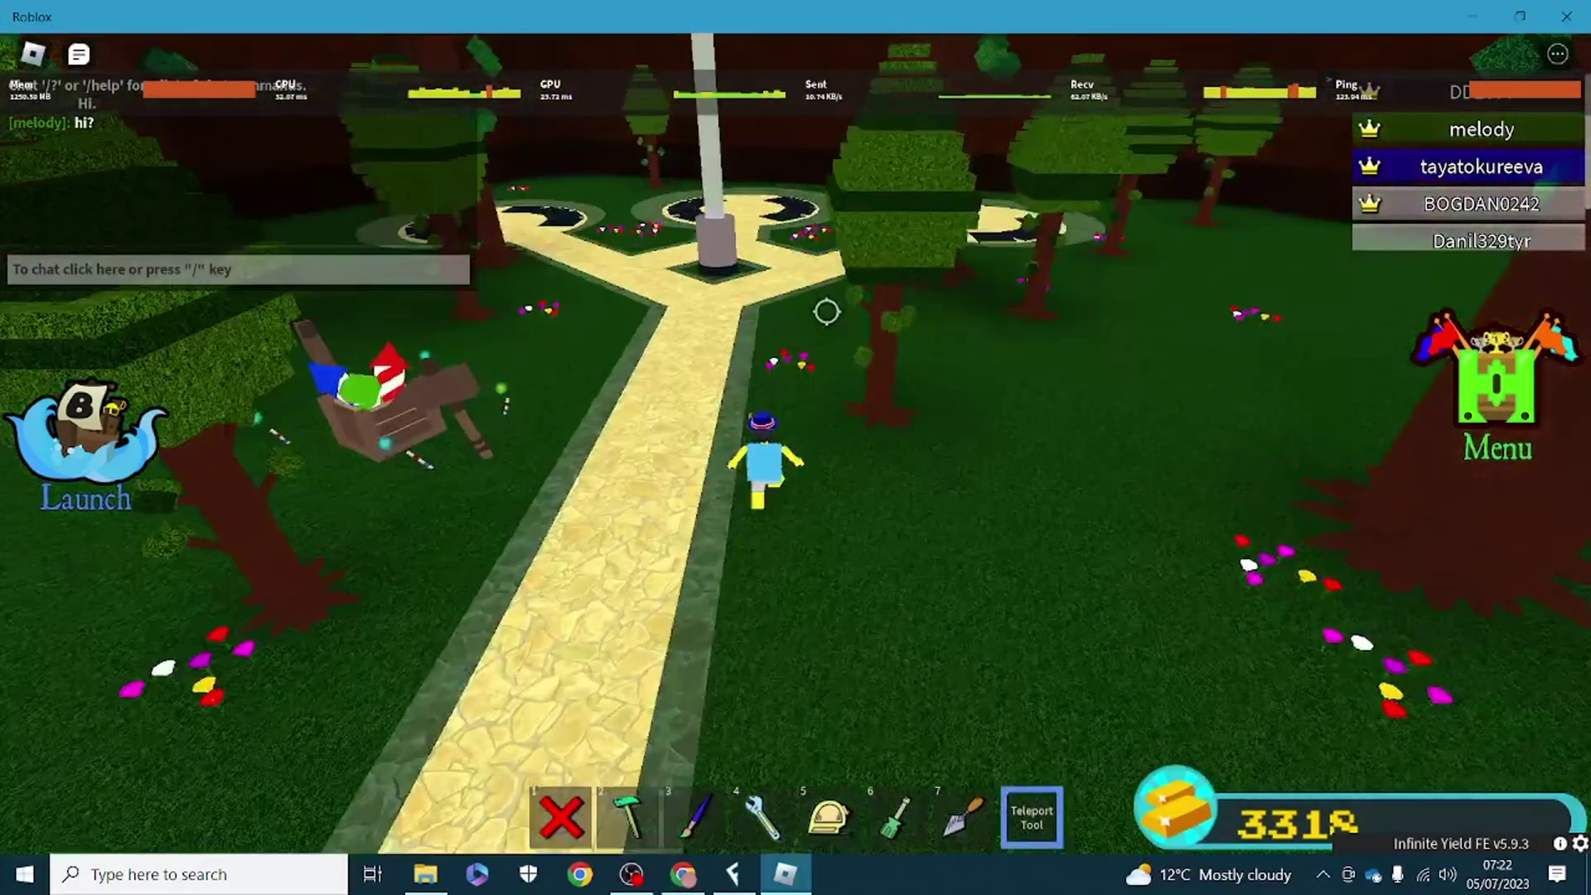
- Run the avatar along the path, hopping onto and off the firework crate
key("shift")
key("w")
scroll(795, 443, "up", 4)
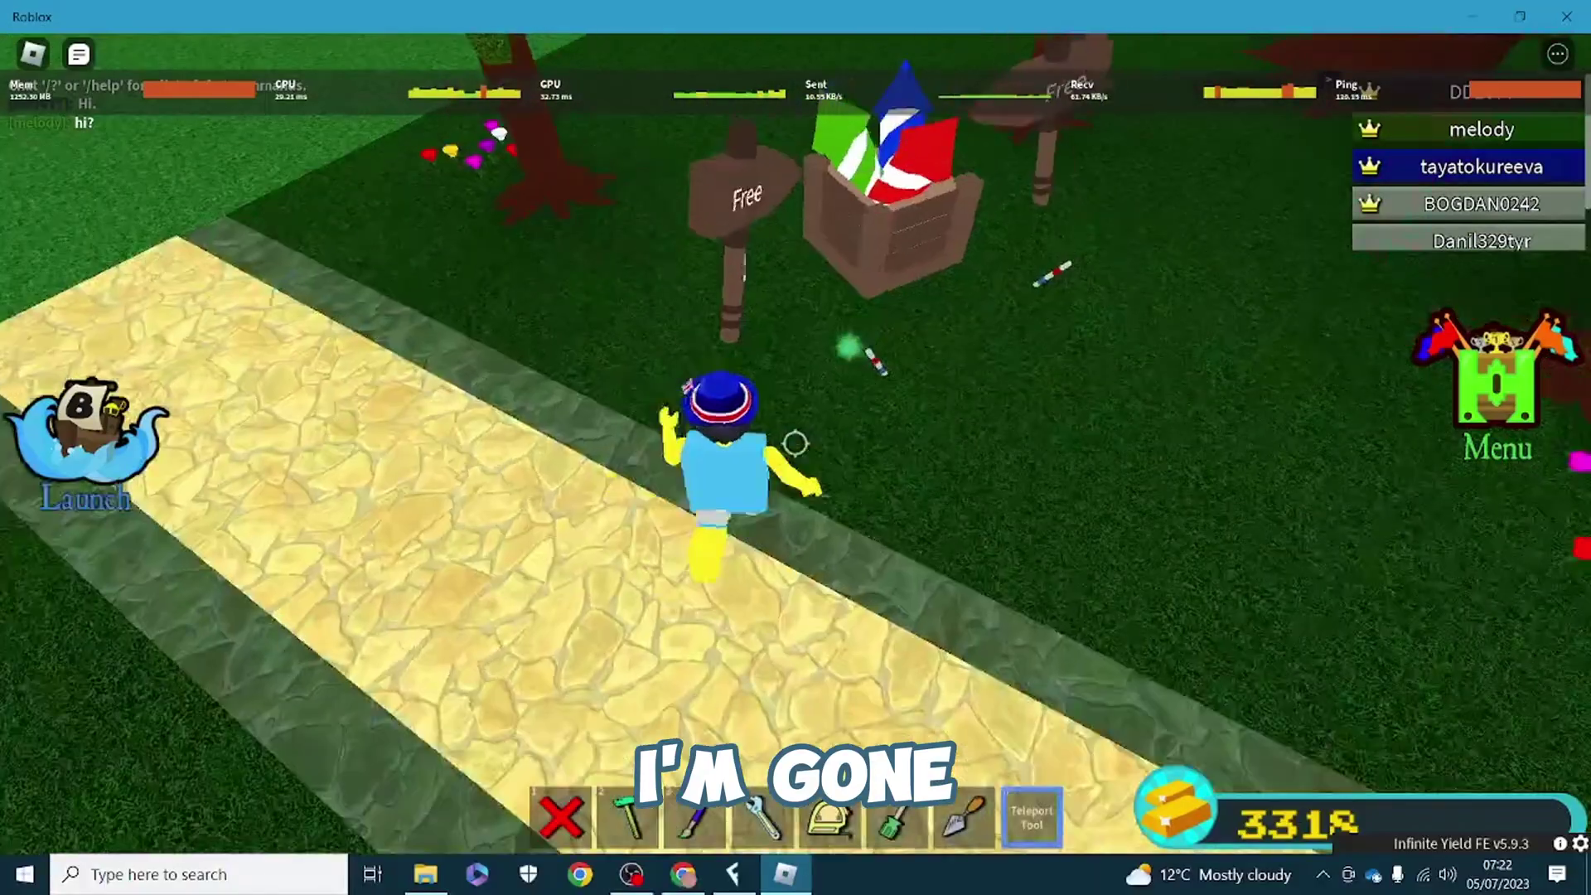
key("space")
key("s")
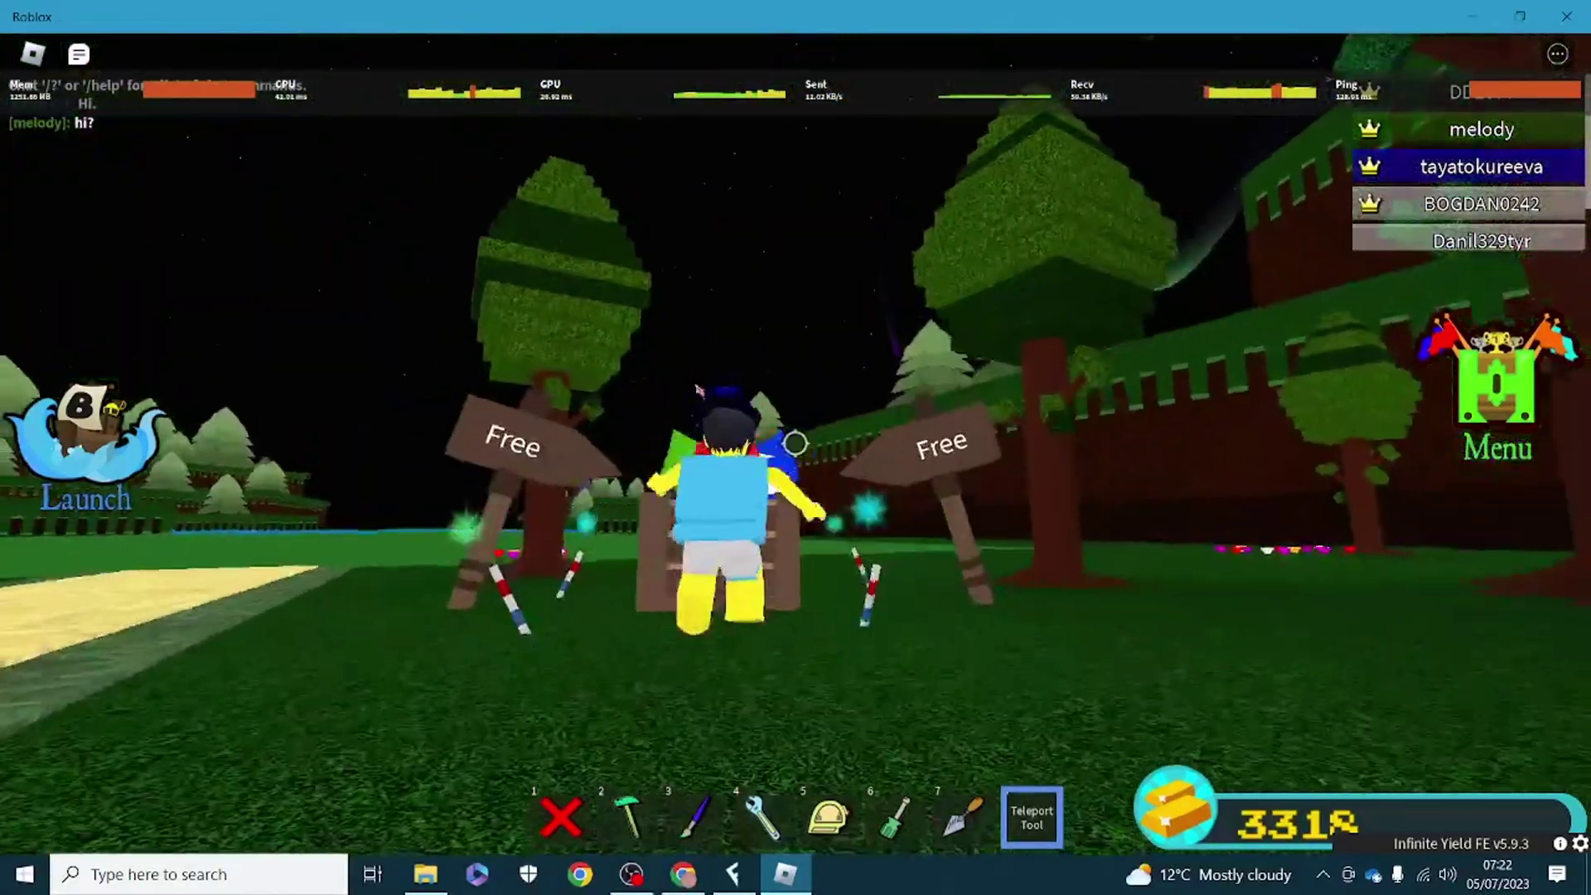
key("a")
key("space")
key("shift")
- Run the avatar back and forth across the grass field
key("w")
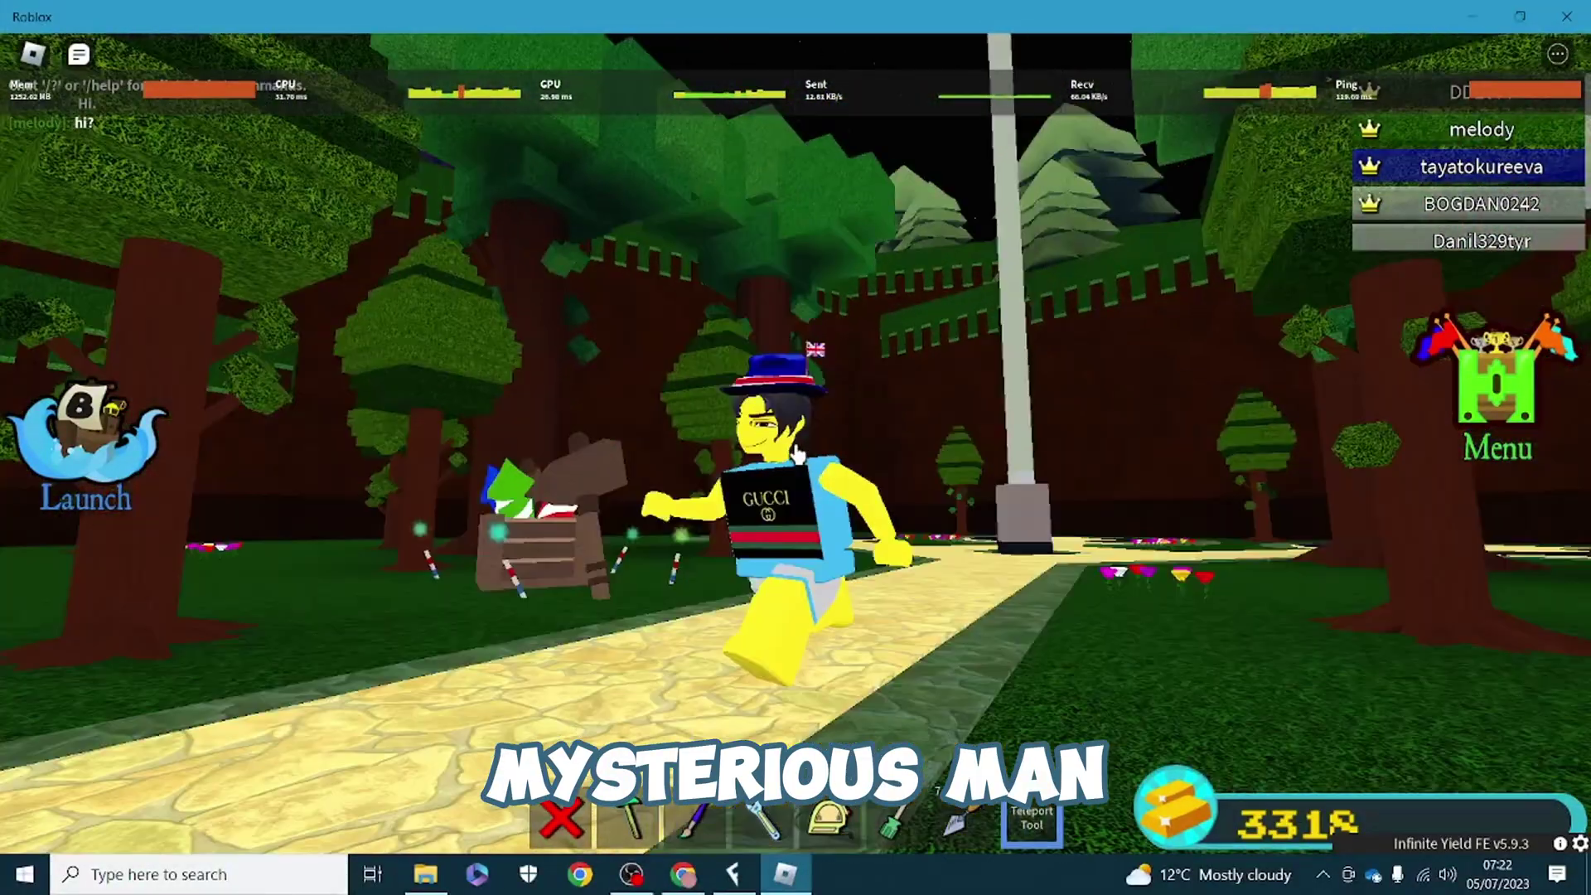
key("2")
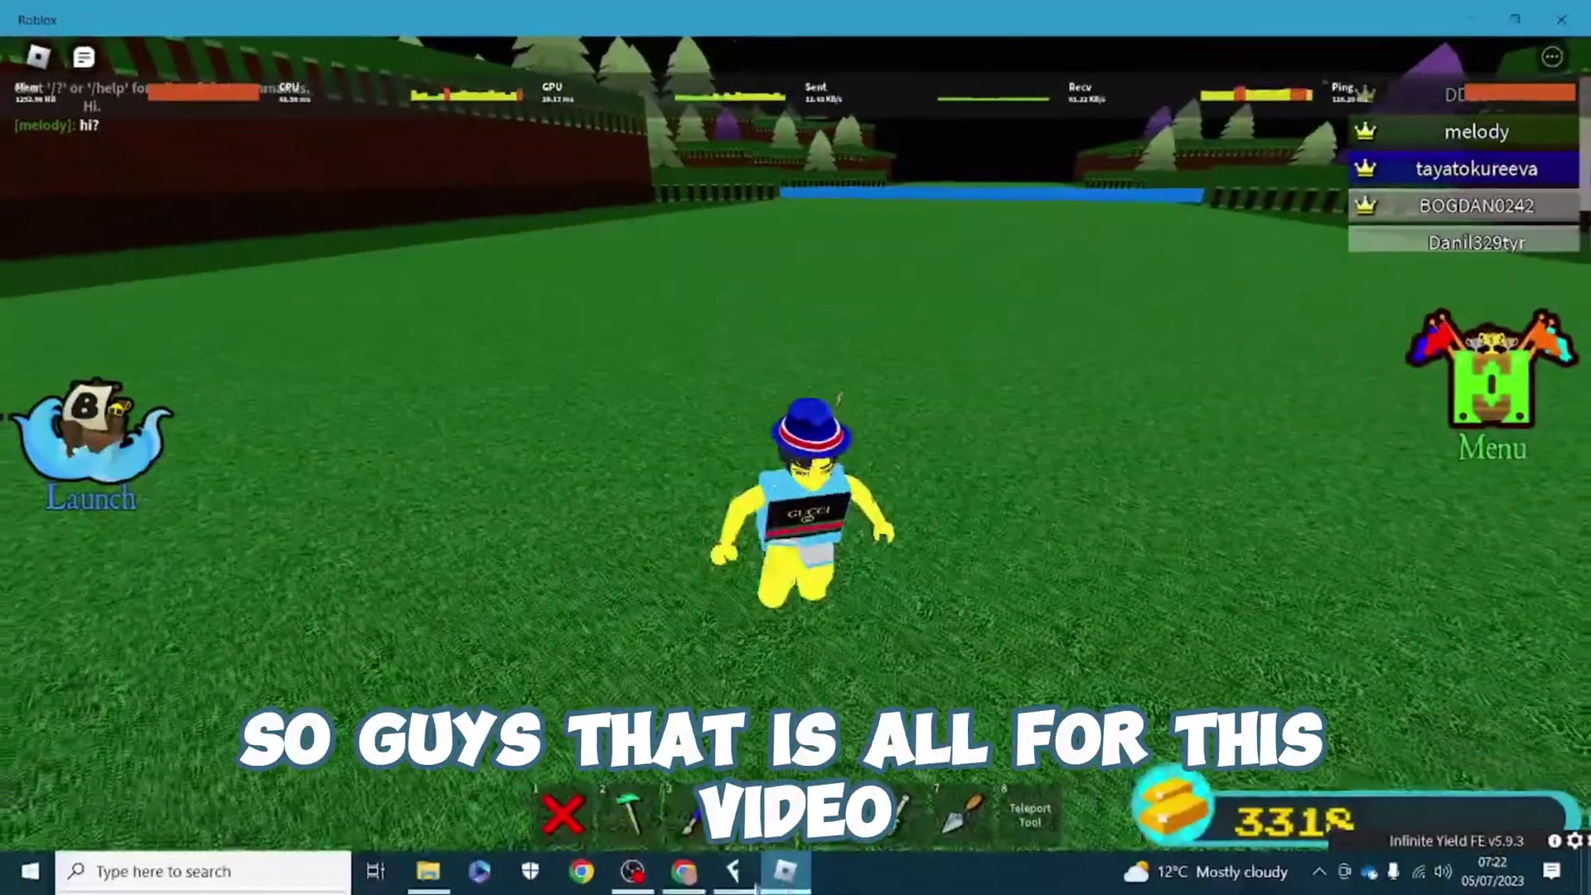
key("a")
key("w")
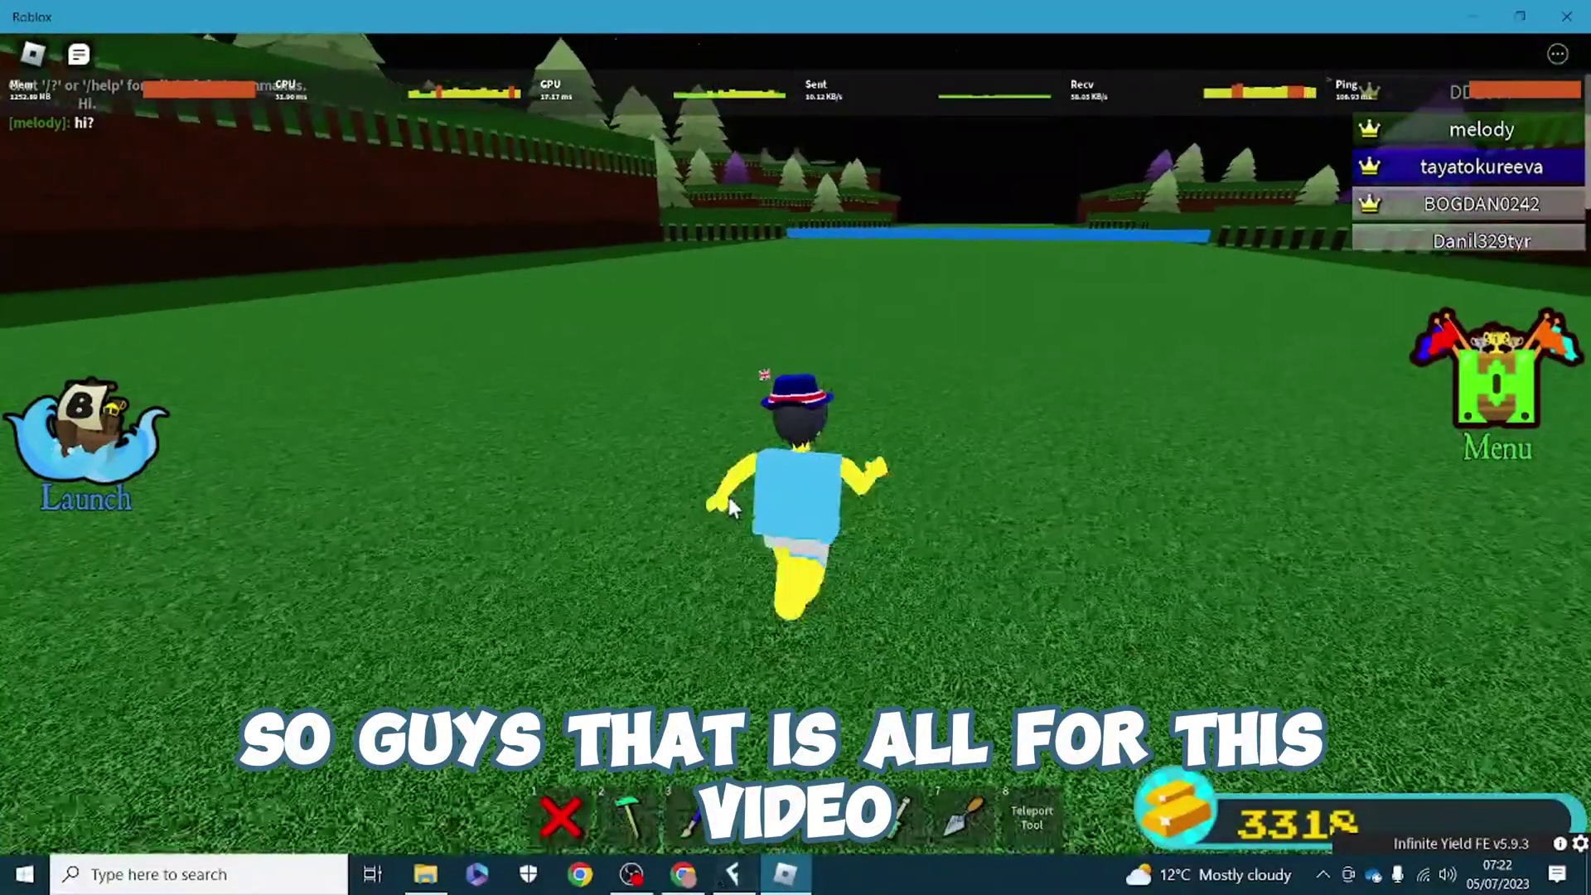
key("s")
key("w")
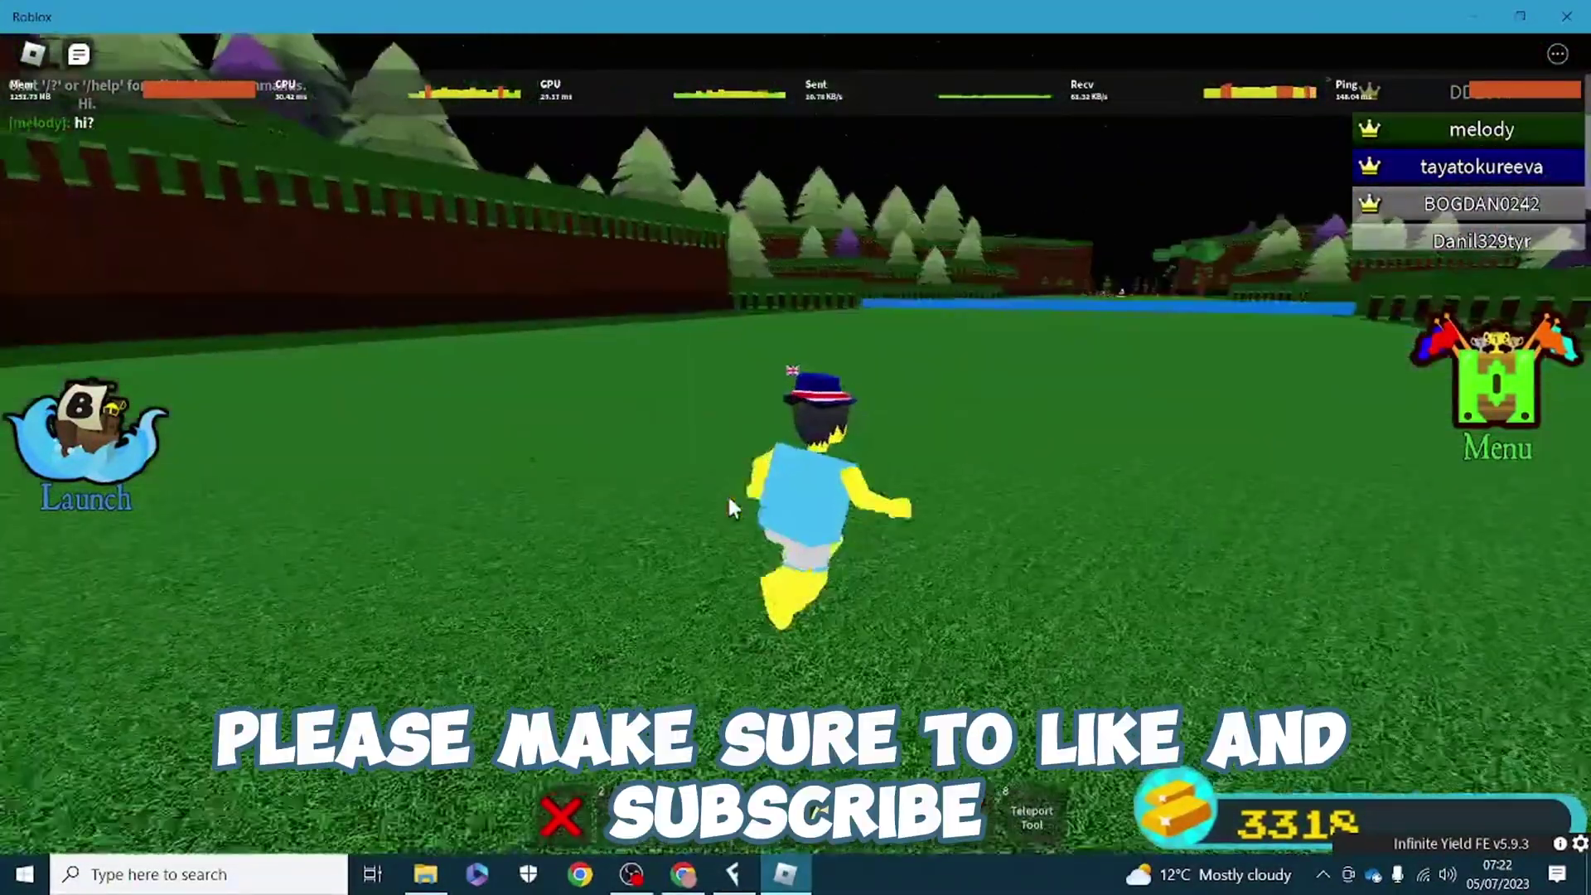
- Open the game menu's Settings page, then resume moving and jumping the avatar
key("Escape")
key("Escape")
left_click(735, 153)
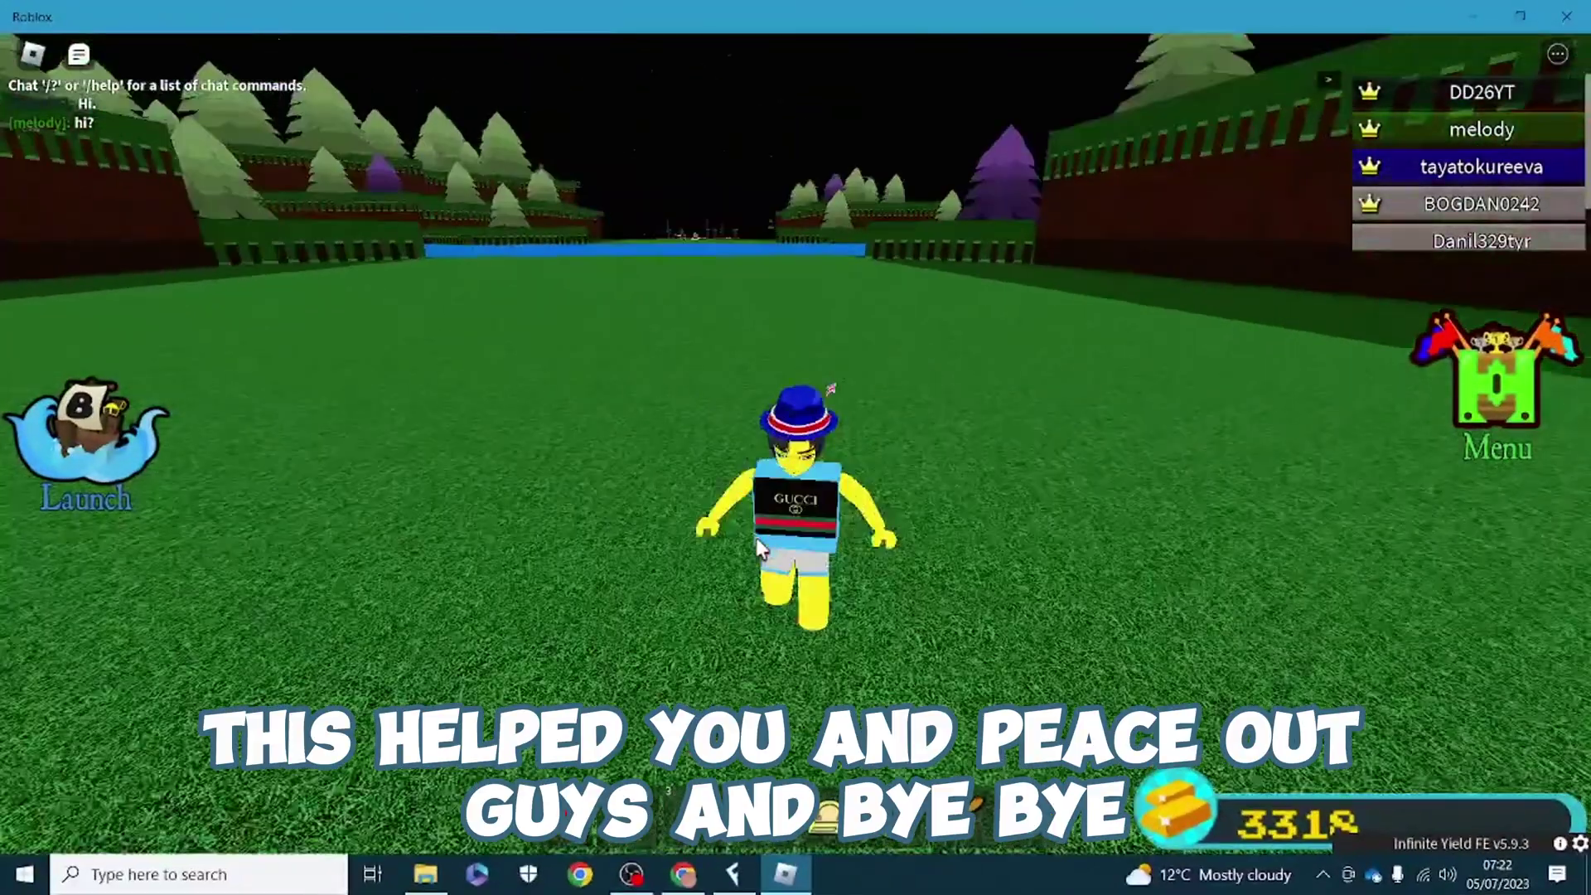
key("s")
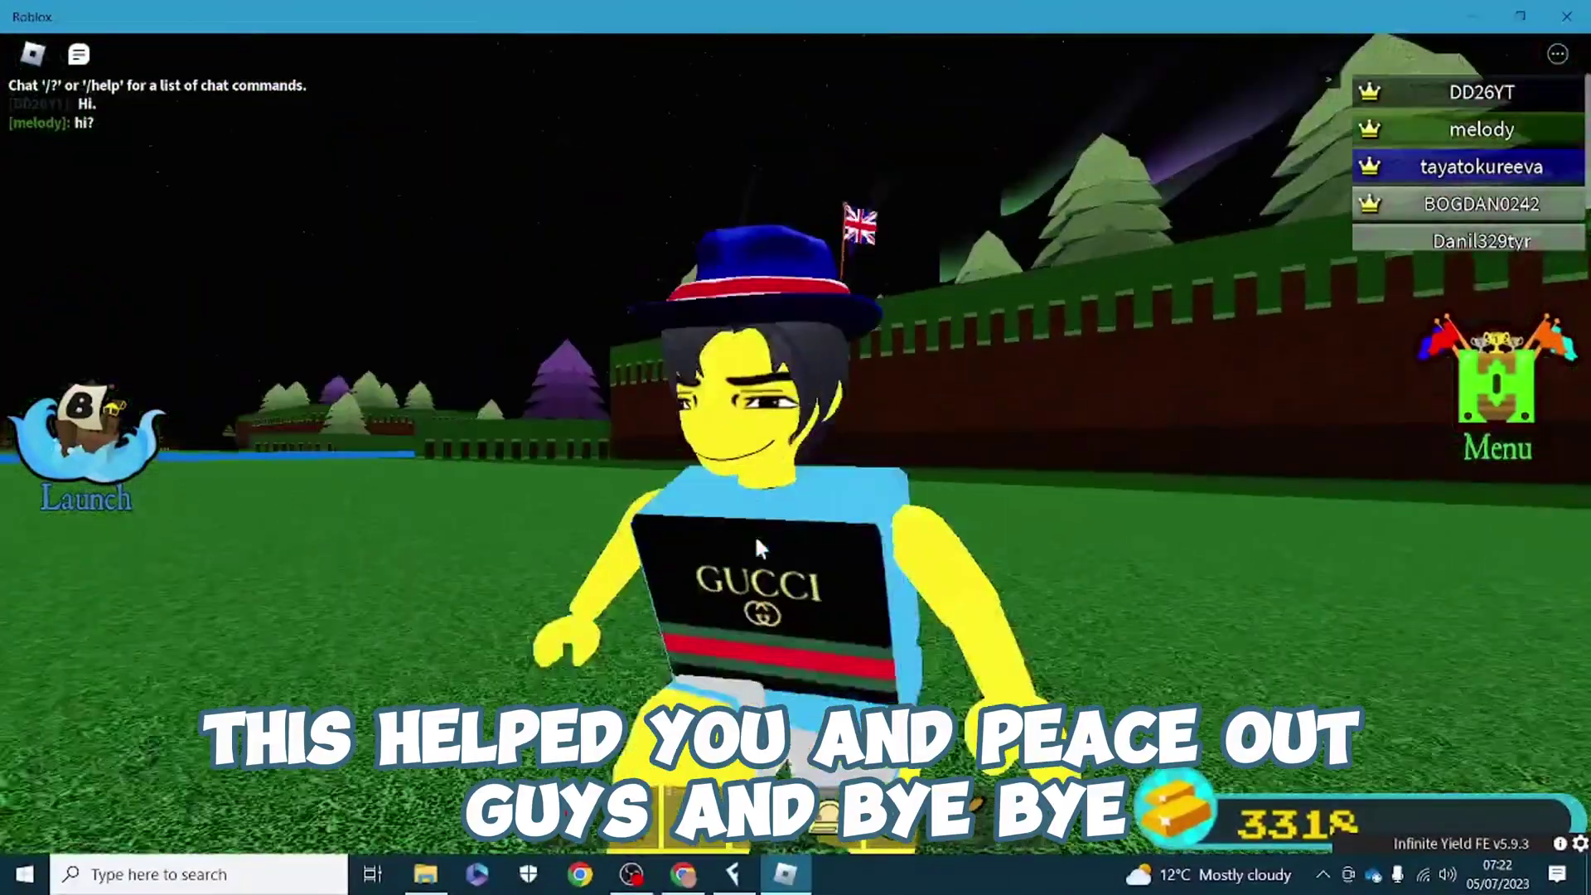
key("space")
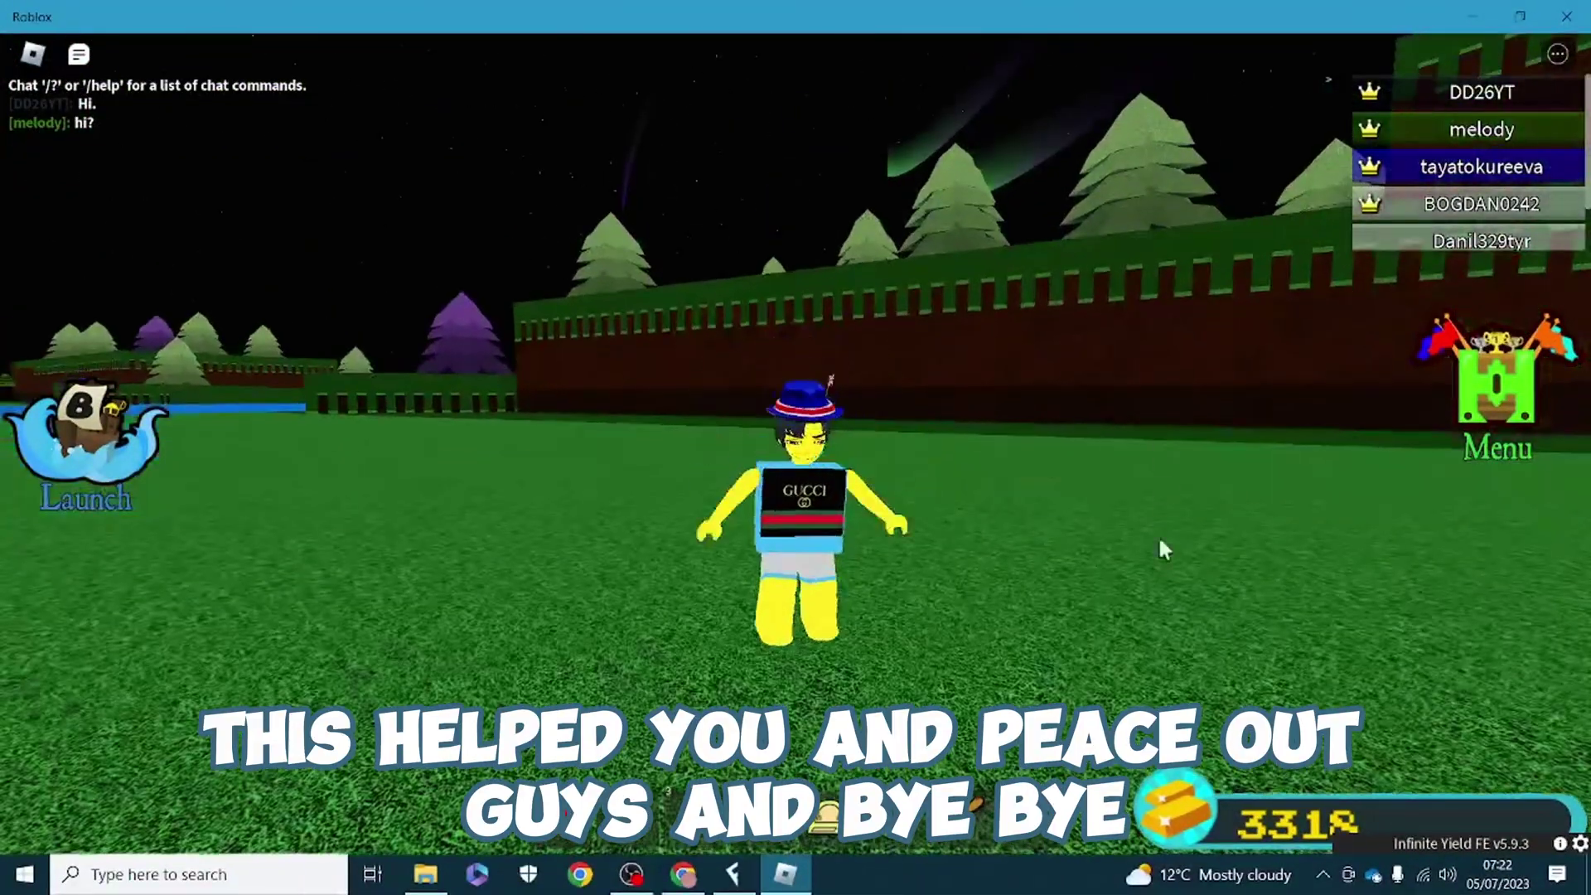